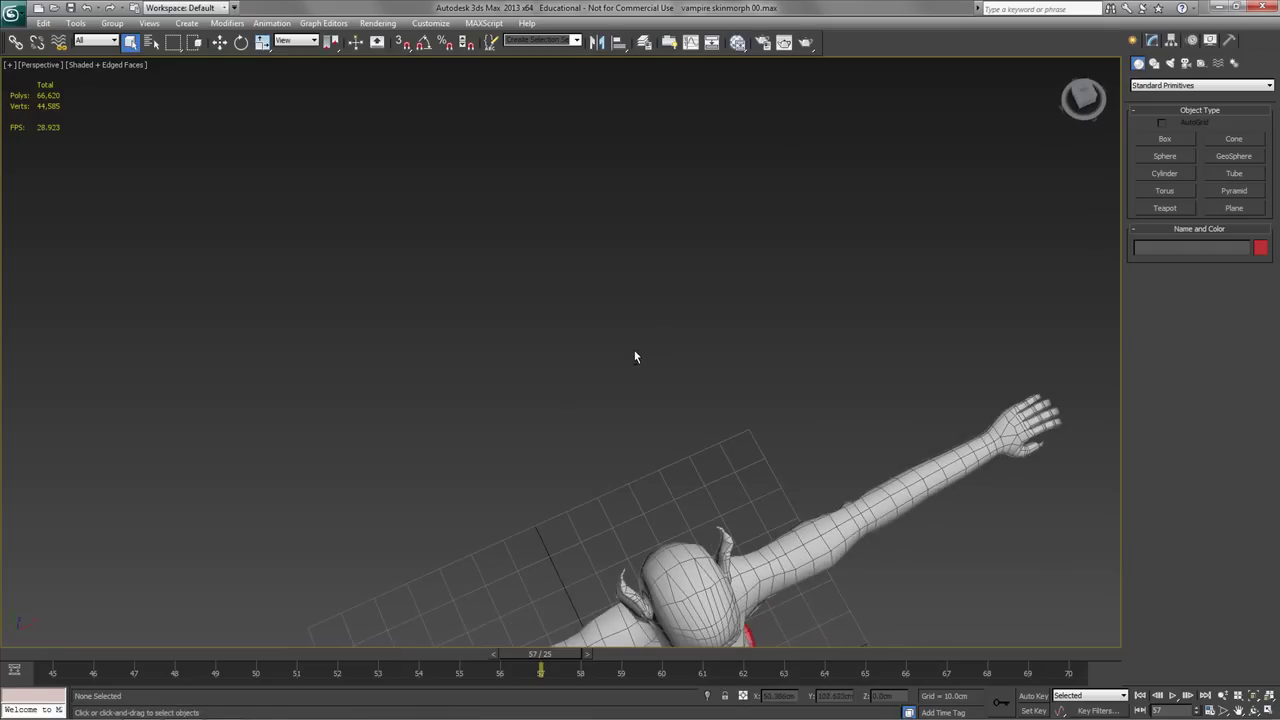
# Go to frame 45 of the animation and bring up the modifier stack of the vampire body mesh.
pyautogui.scroll(-2, 671, 292)
pyautogui.keyDown('alt'); pyautogui.moveTo(701, 342); pyautogui.dragTo(702, 398, button='middle'); pyautogui.keyUp('alt')
pyautogui.scroll(4, 702, 398)
pyautogui.moveTo(540, 370); pyautogui.dragTo(580, 503, button='middle')
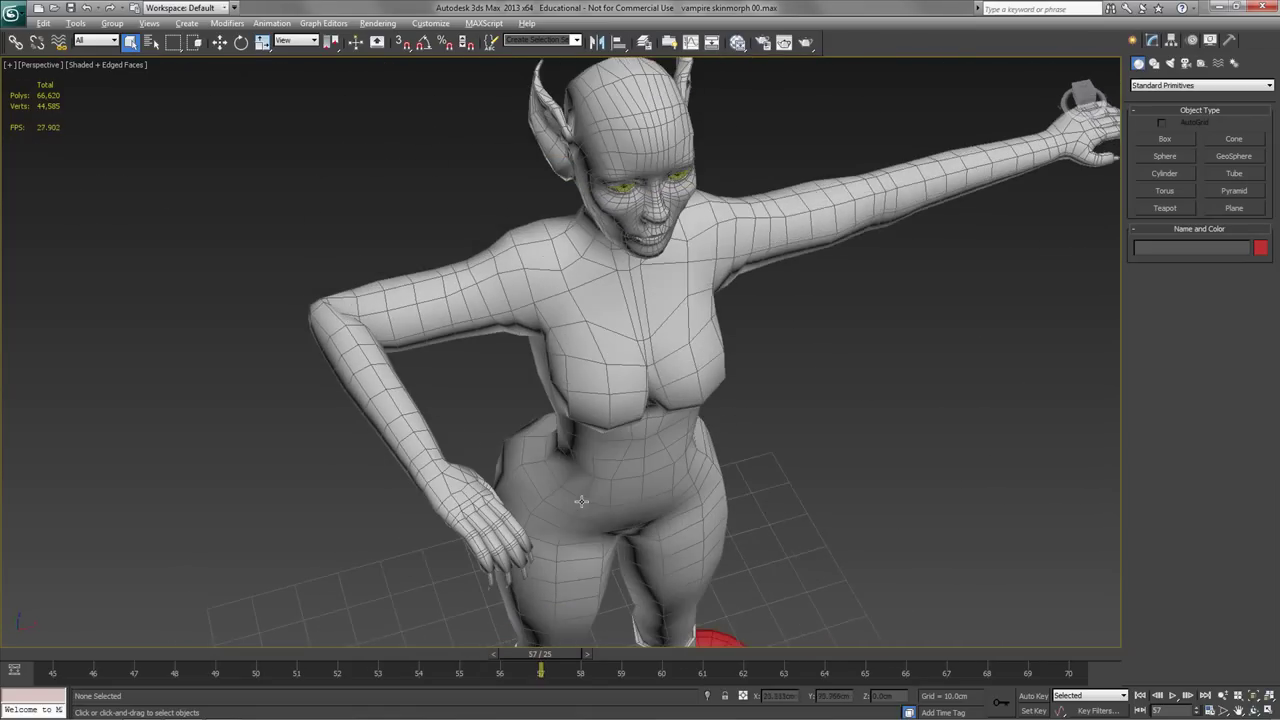
pyautogui.moveTo(560, 663); pyautogui.dragTo(72, 663)
pyautogui.click(620, 312)
pyautogui.keyDown('alt'); pyautogui.moveTo(690, 365); pyautogui.dragTo(800, 280, button='middle'); pyautogui.keyUp('alt')
pyautogui.click(1150, 41)
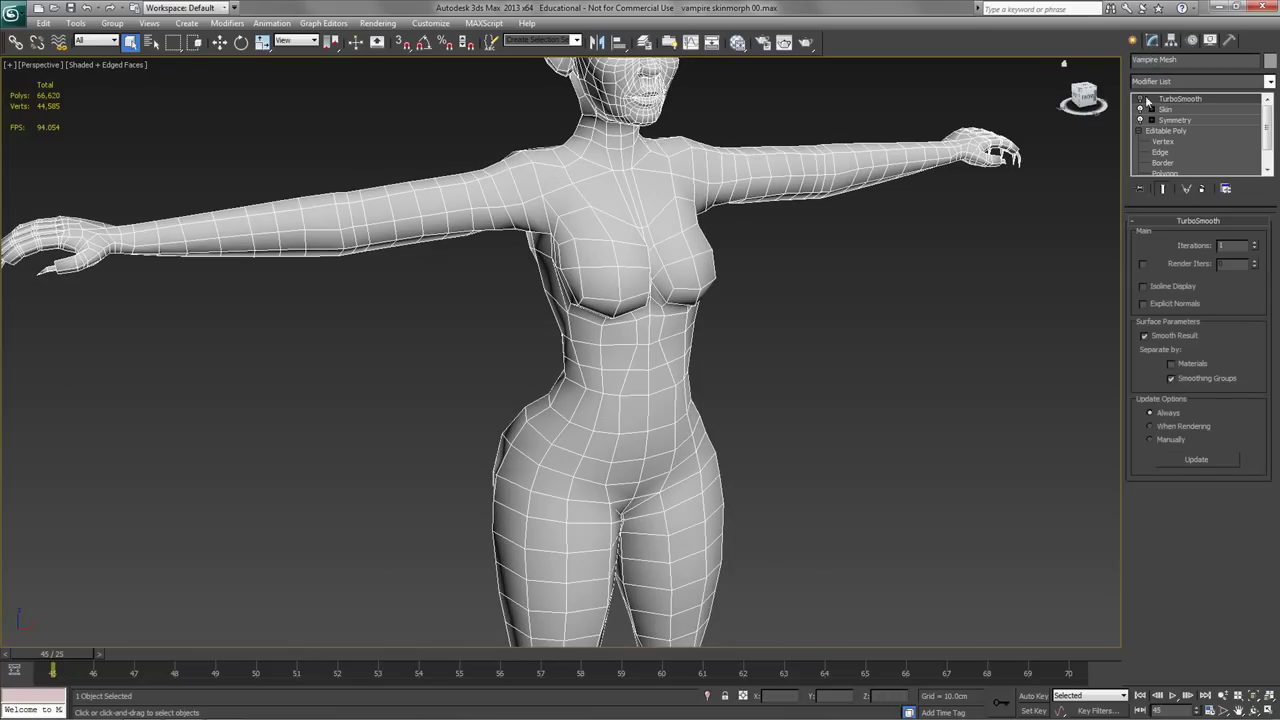
pyautogui.moveTo(728, 231); pyautogui.dragTo(755, 316, button='middle')
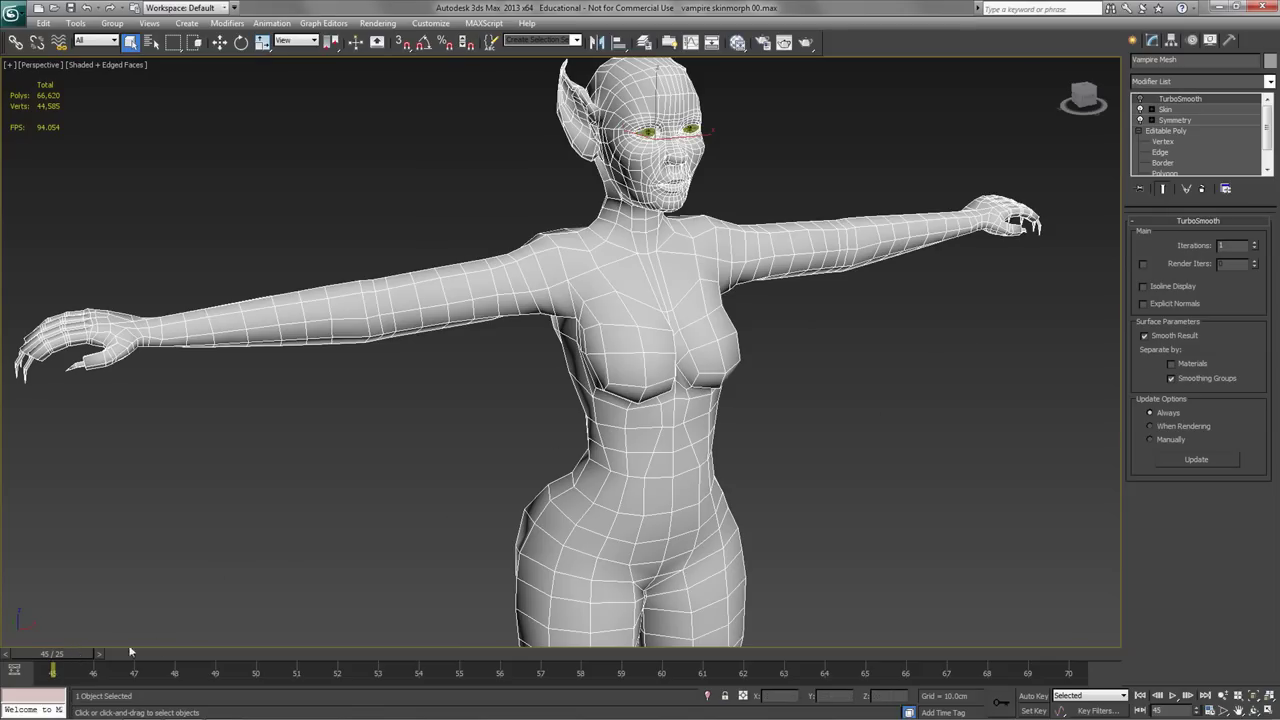
# Set the animation to frame 60, with the arm bent, and clone the vampire mesh in that pose.
pyautogui.moveTo(72, 654); pyautogui.dragTo(680, 666)
pyautogui.keyDown('alt'); pyautogui.moveTo(620, 400); pyautogui.dragTo(740, 500, button='middle'); pyautogui.keyUp('alt')
pyautogui.moveTo(740, 500); pyautogui.dragTo(792, 280, button='middle')
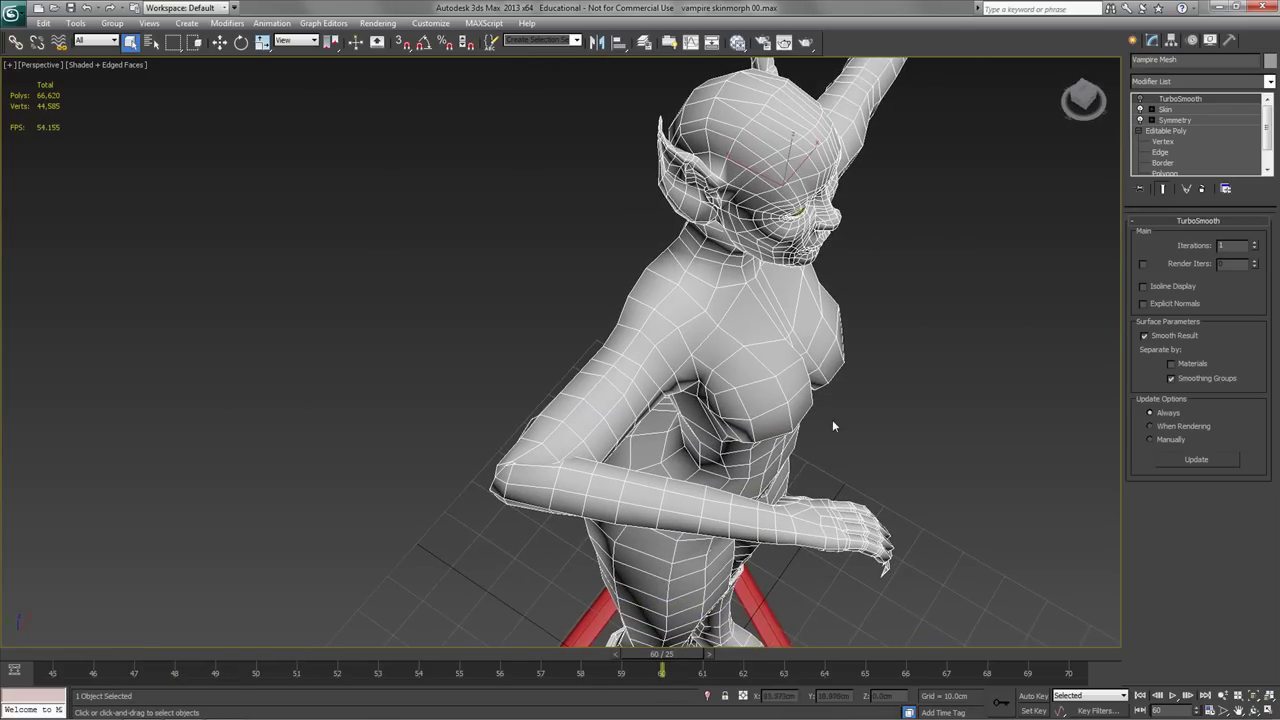
pyautogui.rightClick(702, 329)
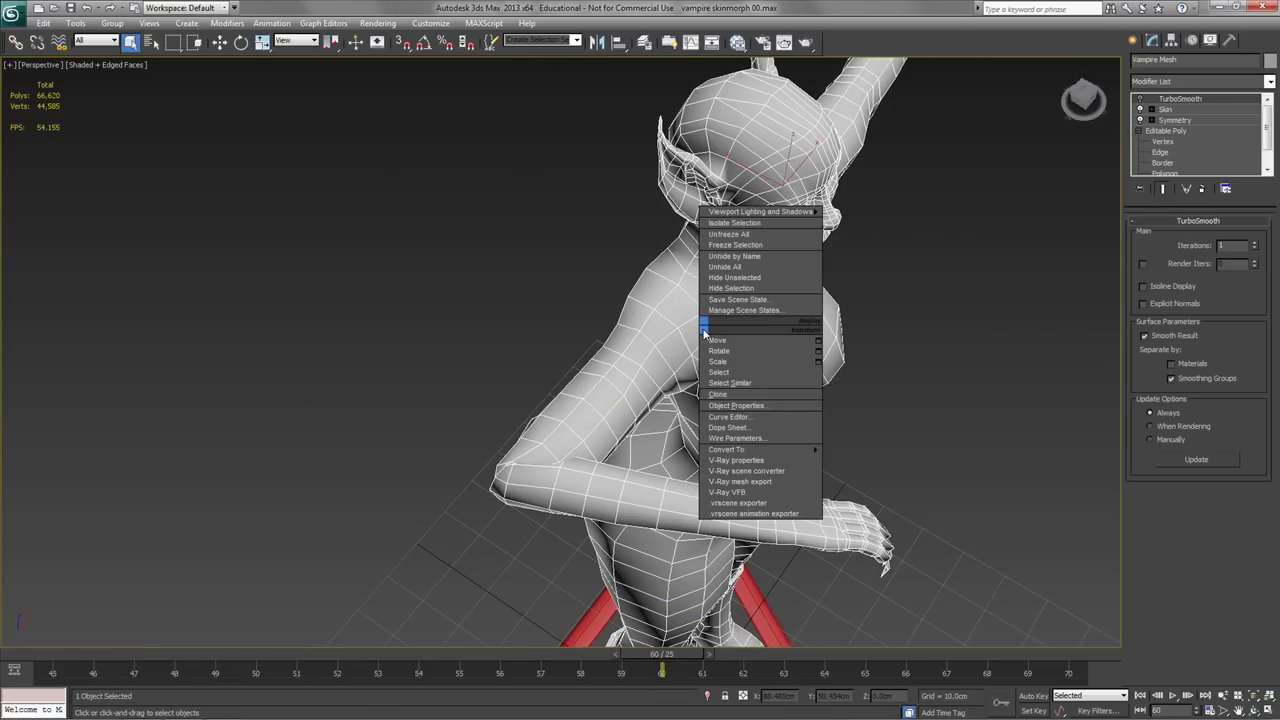
pyautogui.click(722, 393)
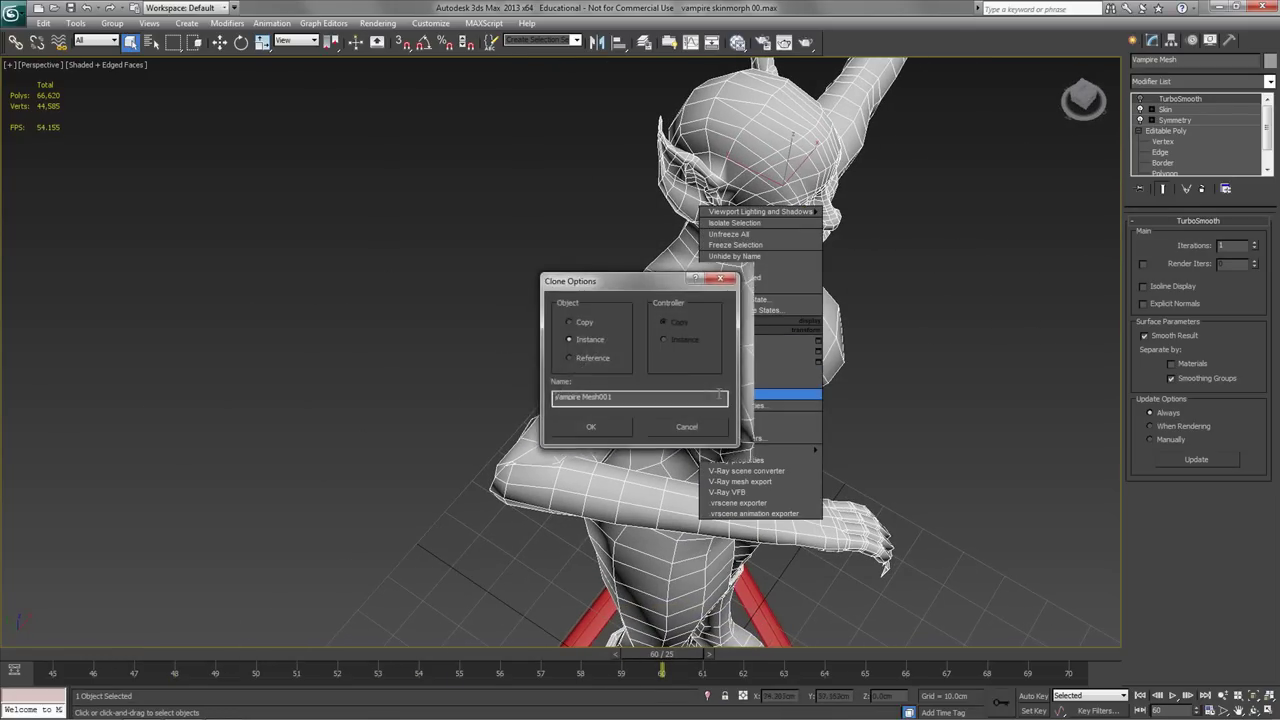
pyautogui.click(591, 427)
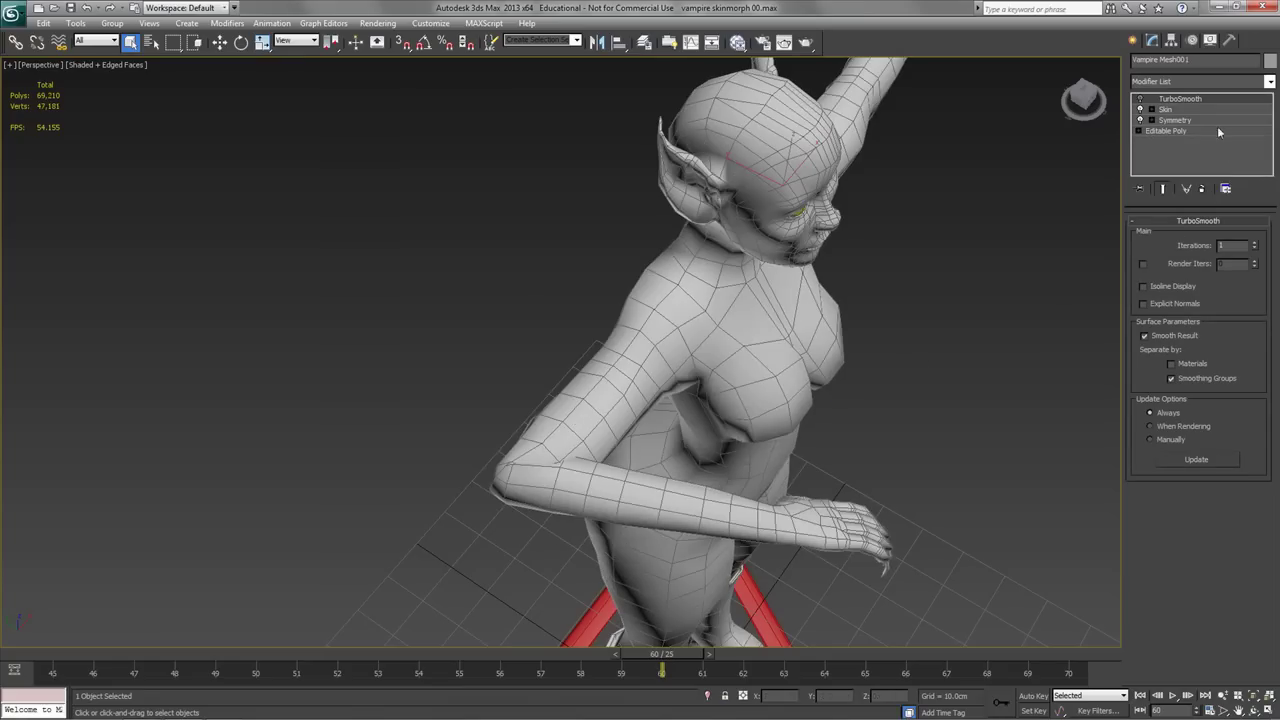
# Remove TurboSmooth from the clone and collapse its whole modifier stack into an editable poly.
pyautogui.click(1203, 190)
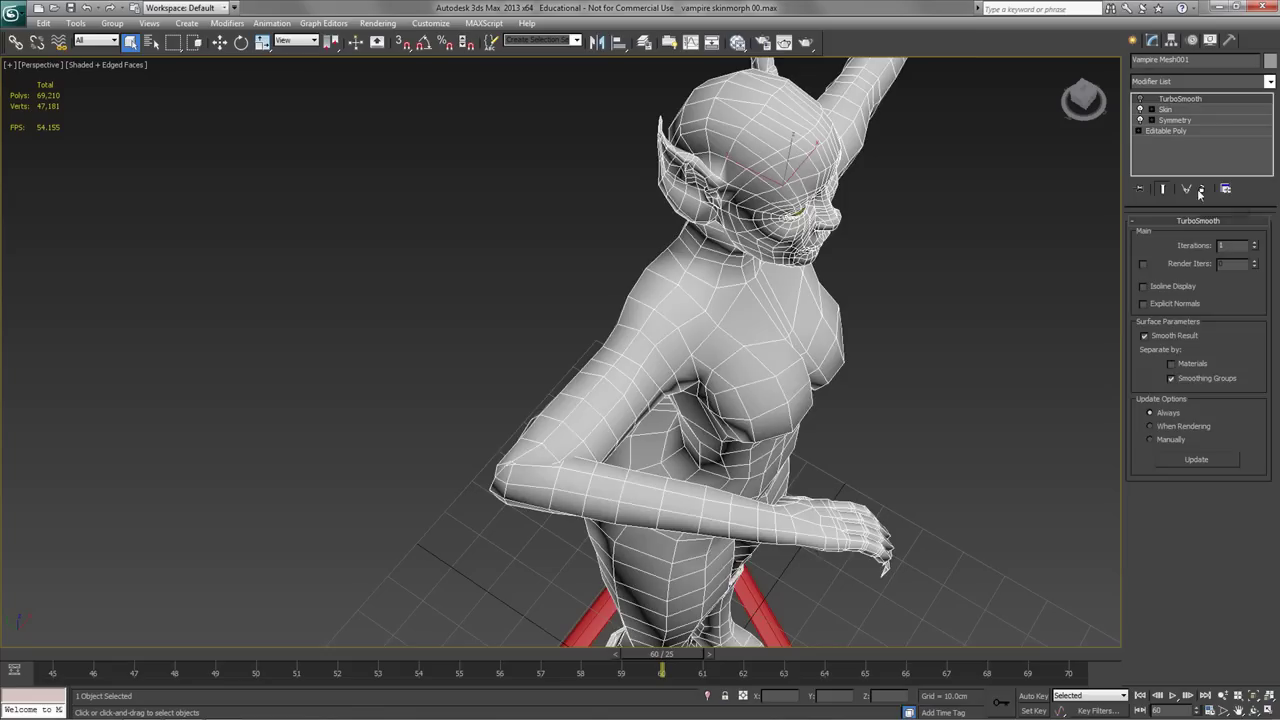
pyautogui.rightClick(1179, 101)
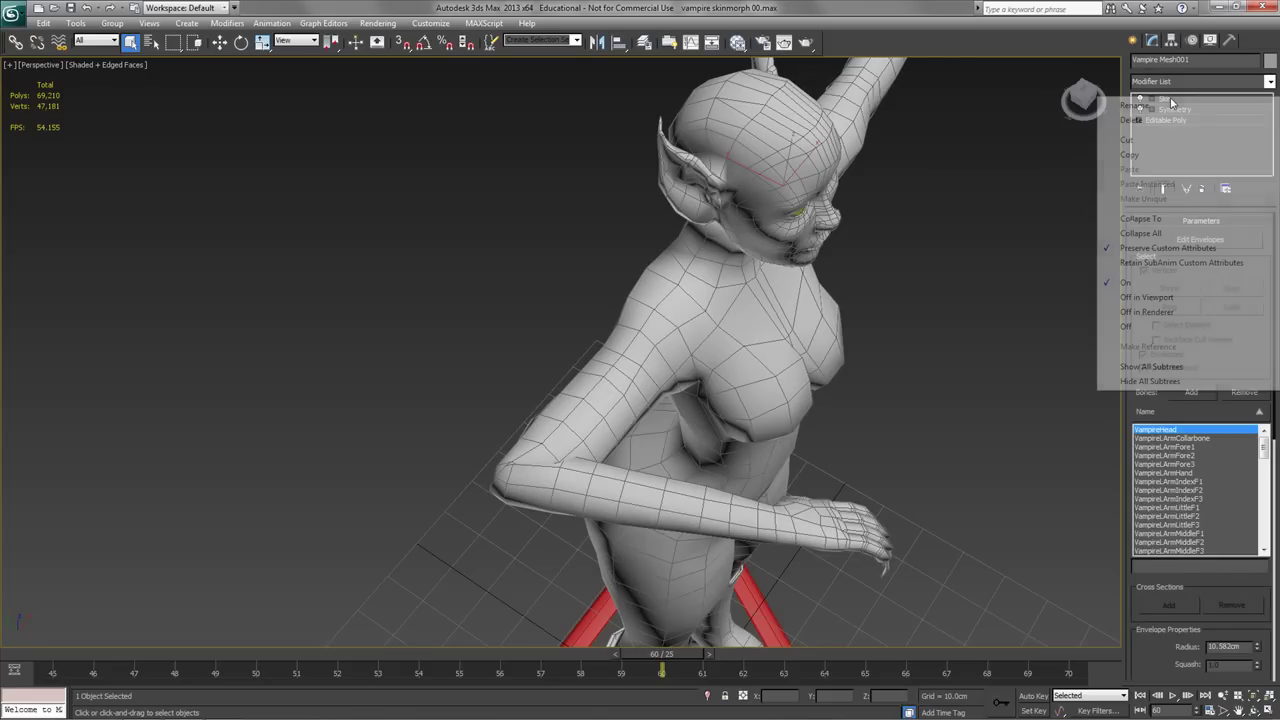
pyautogui.click(1149, 234)
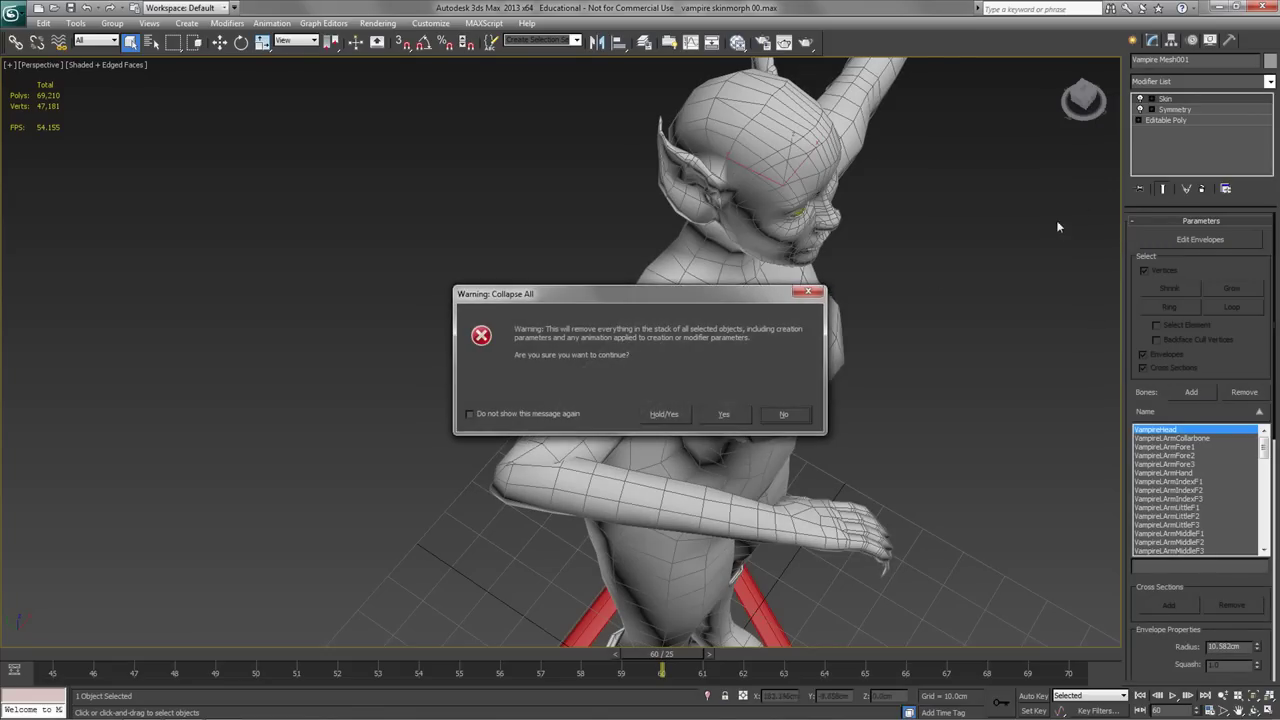
pyautogui.click(725, 417)
# Move the cloned body out of the original, back to about 57 cm on the Y axis.
pyautogui.press('w')
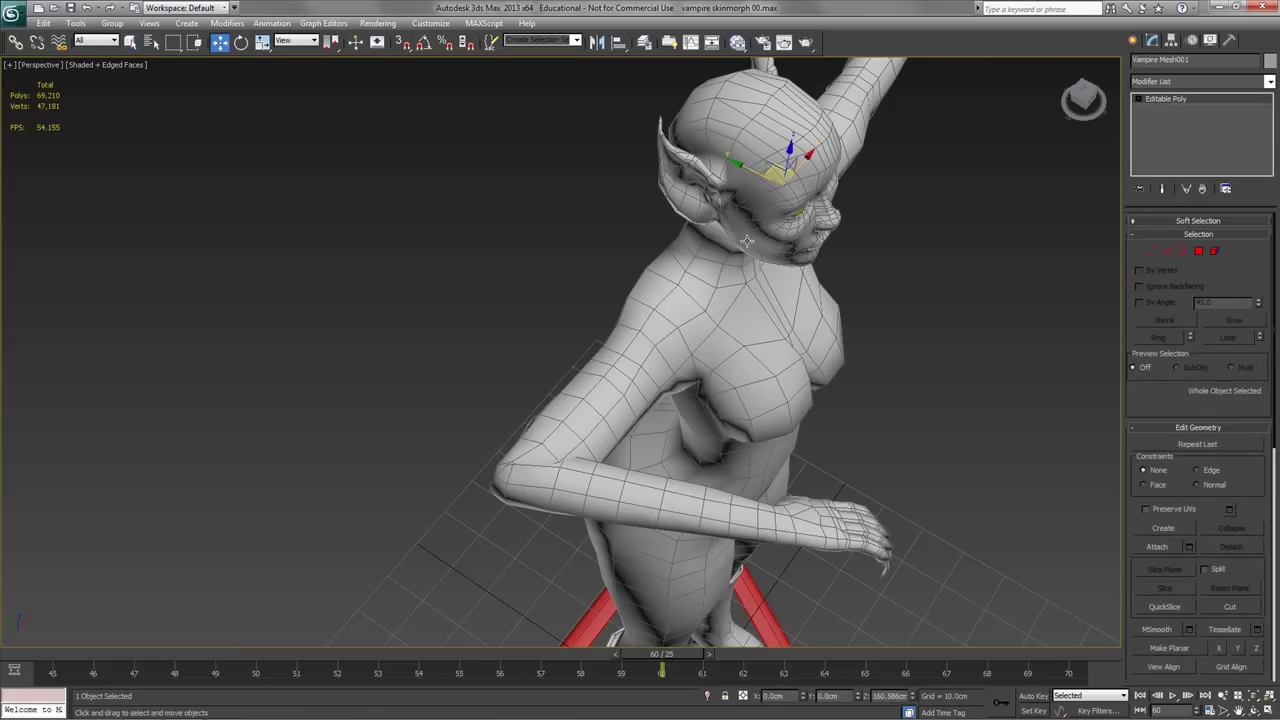
pyautogui.keyDown('shift'); pyautogui.moveTo(746, 171); pyautogui.dragTo(310, 8); pyautogui.keyUp('shift')
pyautogui.moveTo(405, 157); pyautogui.dragTo(686, 473, button='middle')
pyautogui.keyDown('alt'); pyautogui.moveTo(660, 385); pyautogui.dragTo(708, 320, button='middle'); pyautogui.keyUp('alt')
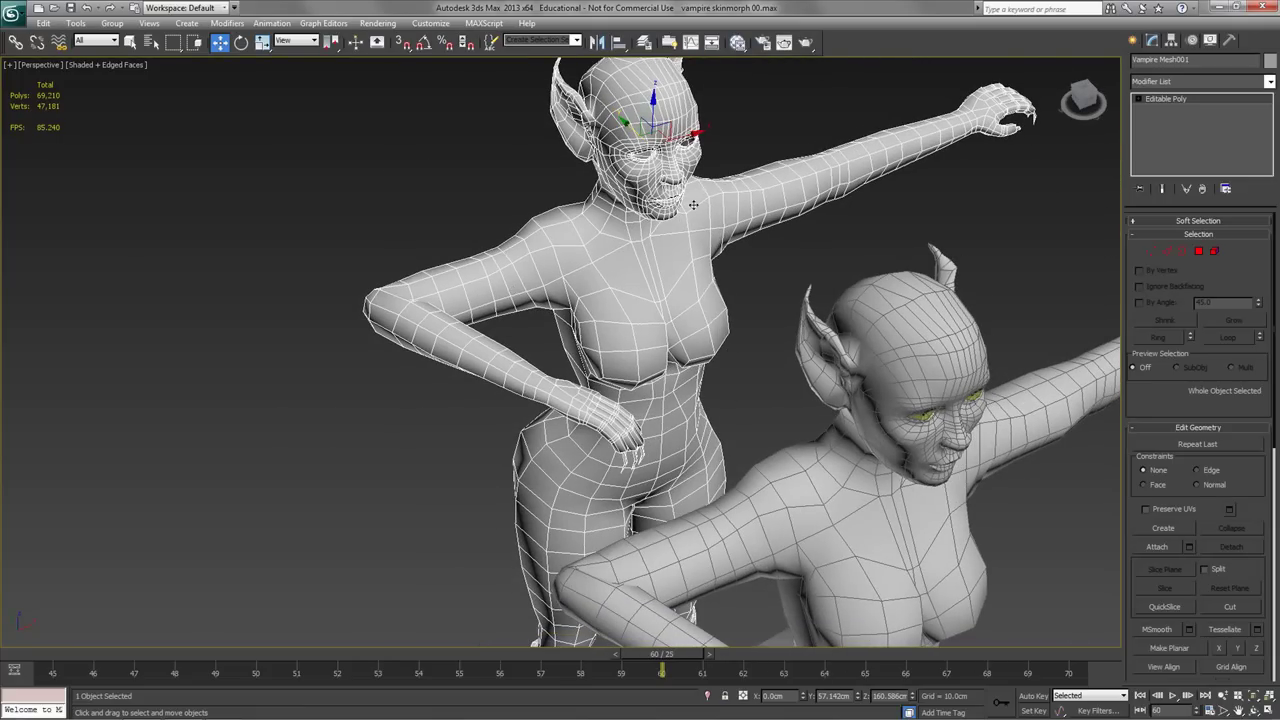
pyautogui.moveTo(900, 481); pyautogui.dragTo(894, 338, button='middle')
pyautogui.scroll(-3, 788, 192)
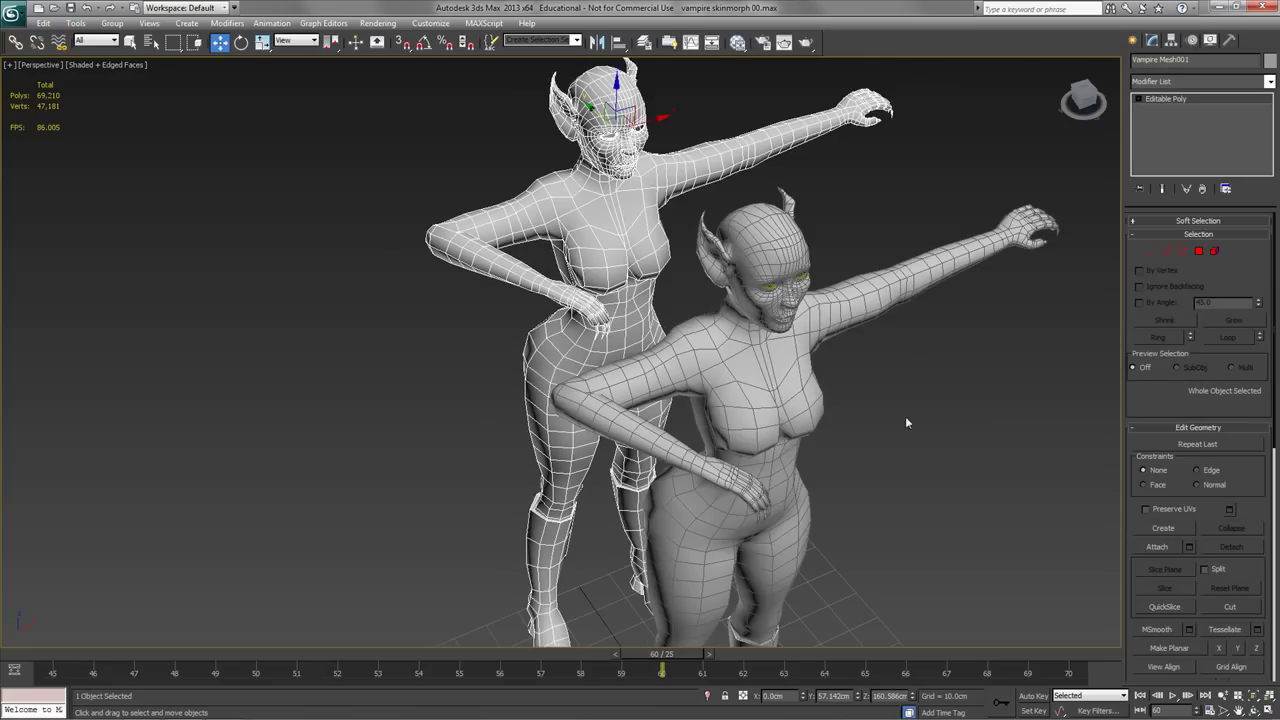
pyautogui.moveTo(727, 463); pyautogui.dragTo(833, 543, button='middle')
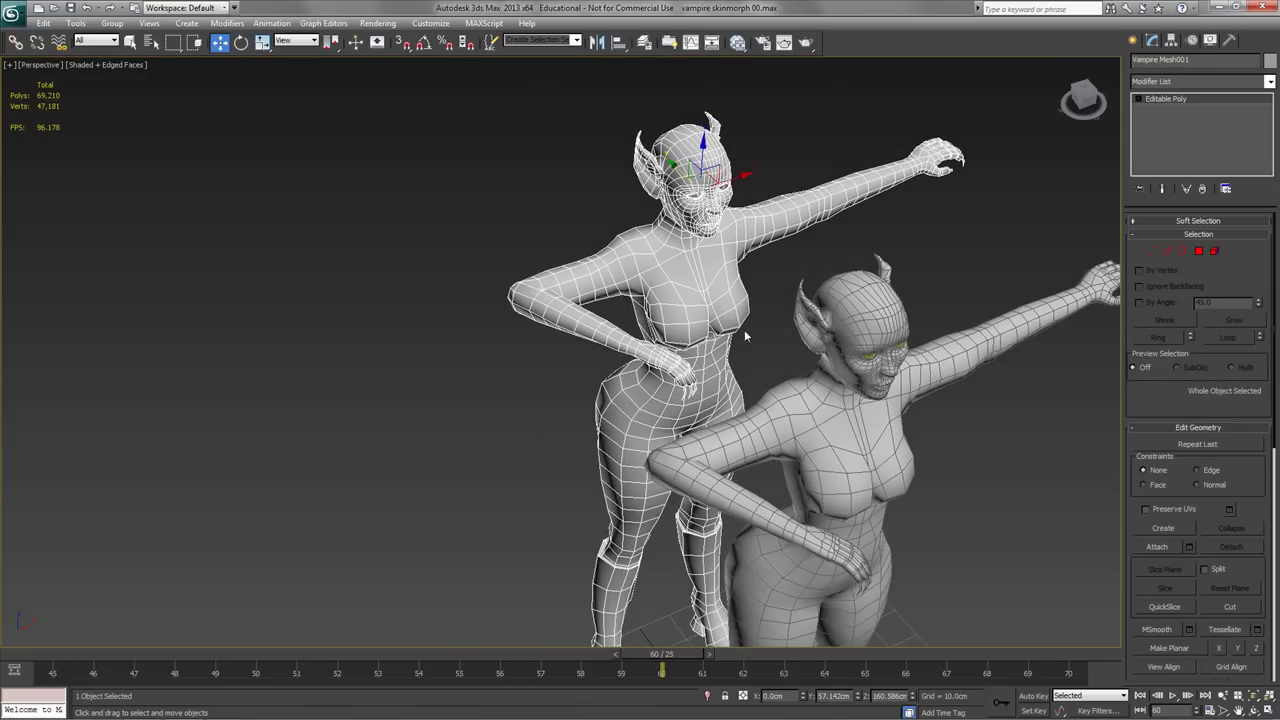
# Select the edge loop around the clone's bent elbow and switch to polygon editing.
pyautogui.keyDown('alt'); pyautogui.moveTo(564, 311); pyautogui.dragTo(686, 298, button='middle'); pyautogui.keyUp('alt')
pyautogui.moveTo(686, 298); pyautogui.dragTo(556, 232, button='middle')
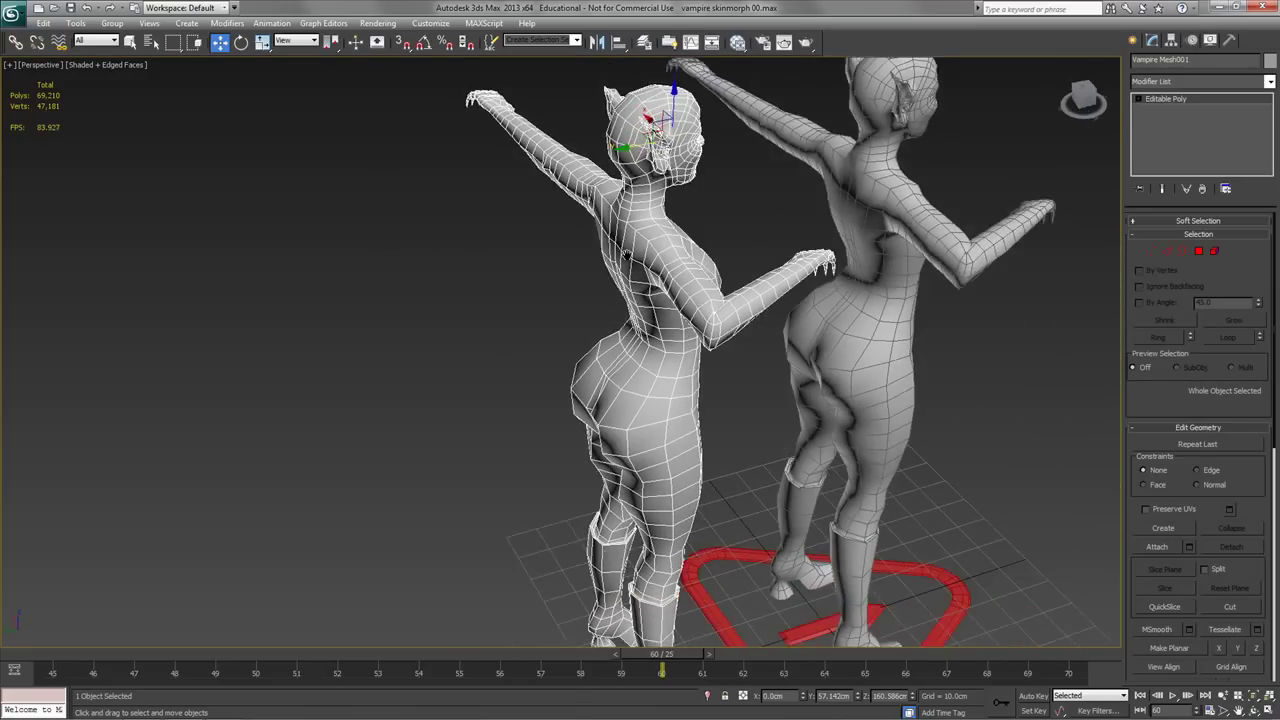
pyautogui.scroll(3, 640, 235)
pyautogui.moveTo(706, 308); pyautogui.dragTo(660, 330, button='middle')
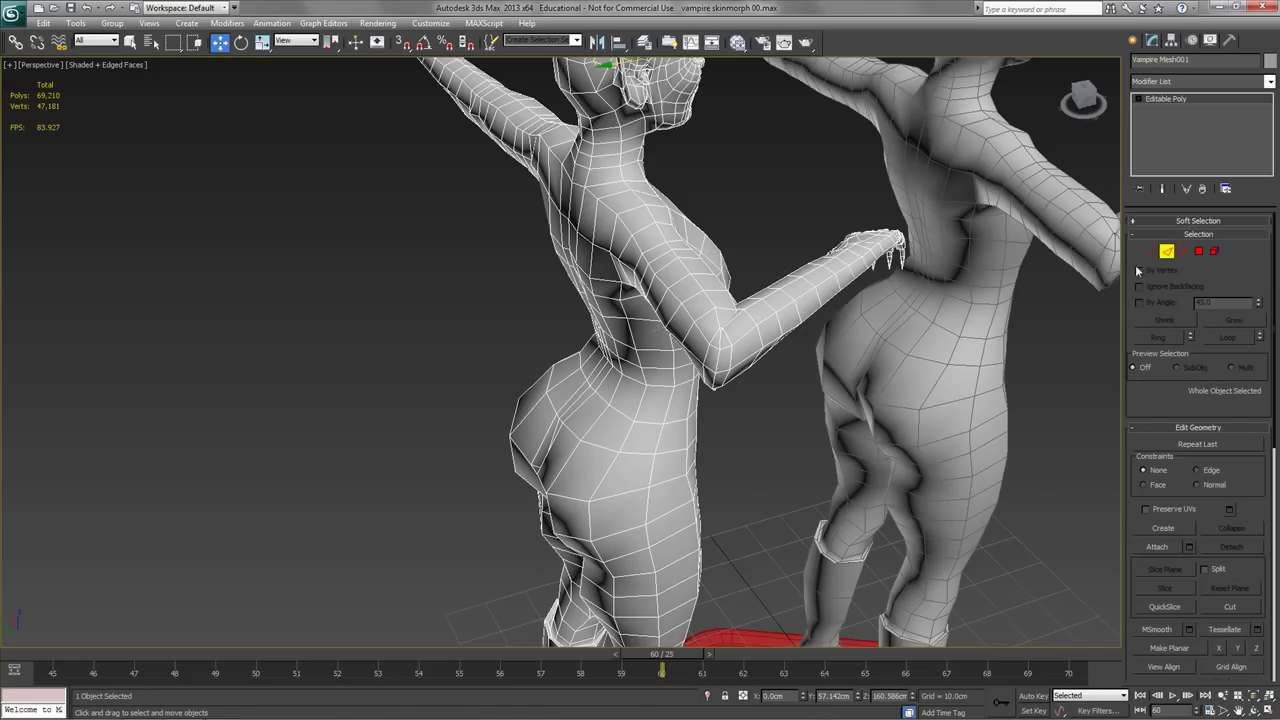
pyautogui.click(716, 368)
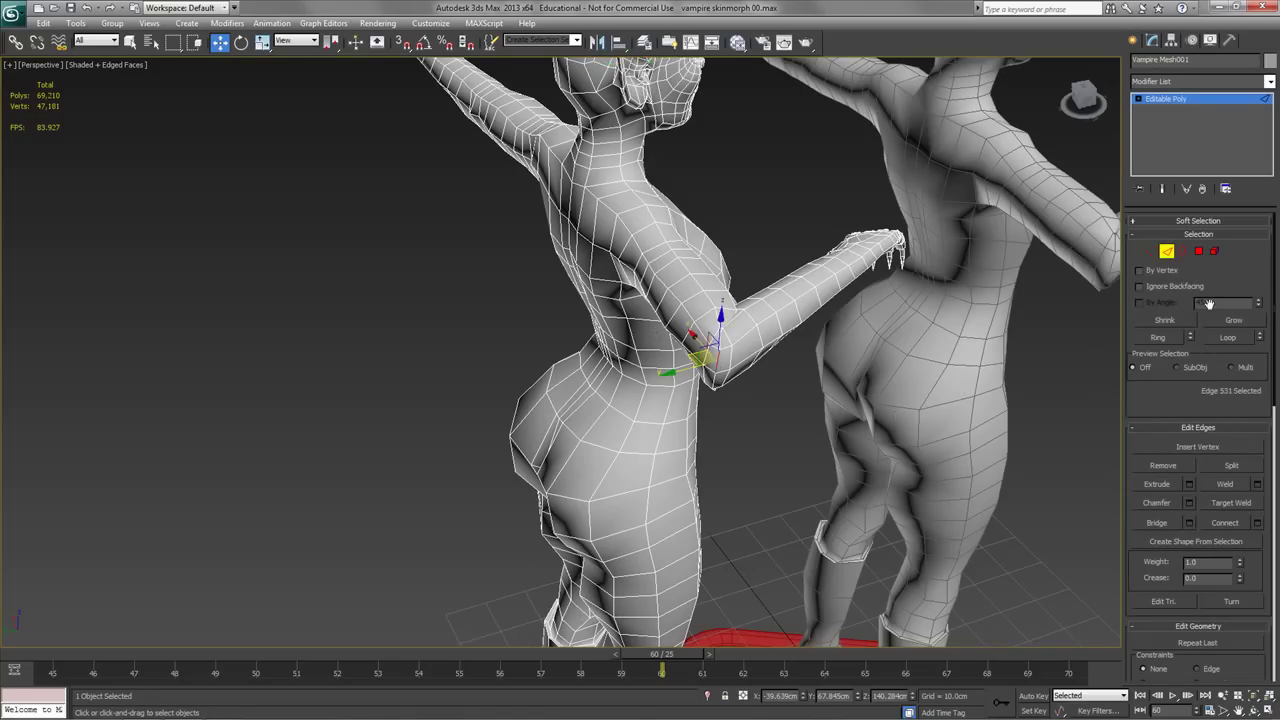
pyautogui.click(1236, 340)
pyautogui.click(1199, 252)
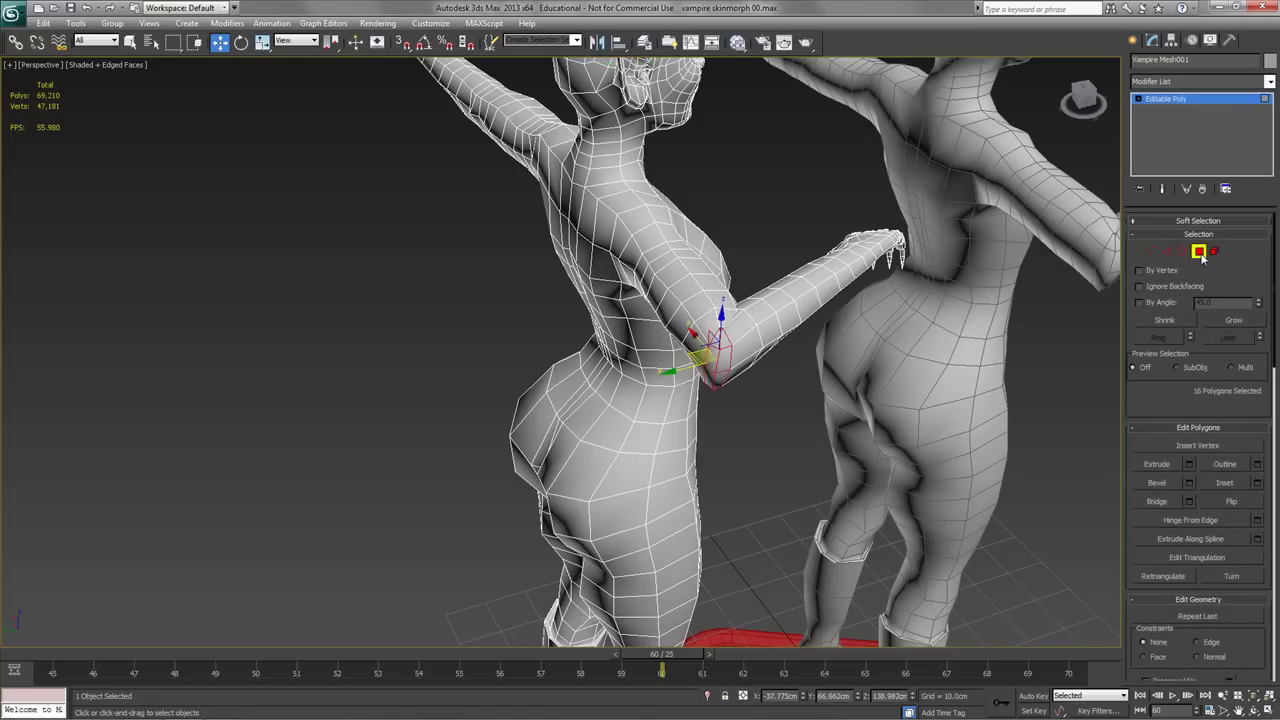
# Select the polygons around the bent elbow and grow the selection over the adjoining upper arm and forearm.
pyautogui.click(1235, 320)
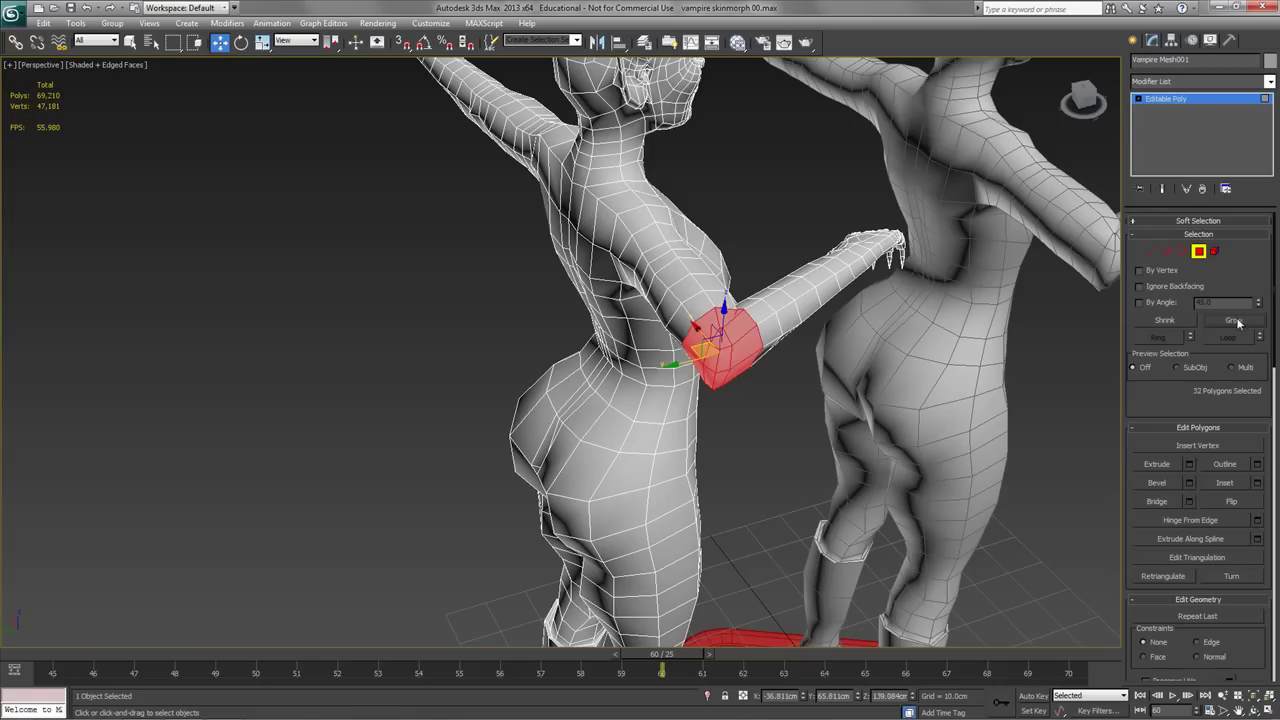
pyautogui.click(1235, 320)
pyautogui.keyDown('alt'); pyautogui.moveTo(737, 306); pyautogui.dragTo(742, 346, button='middle'); pyautogui.keyUp('alt')
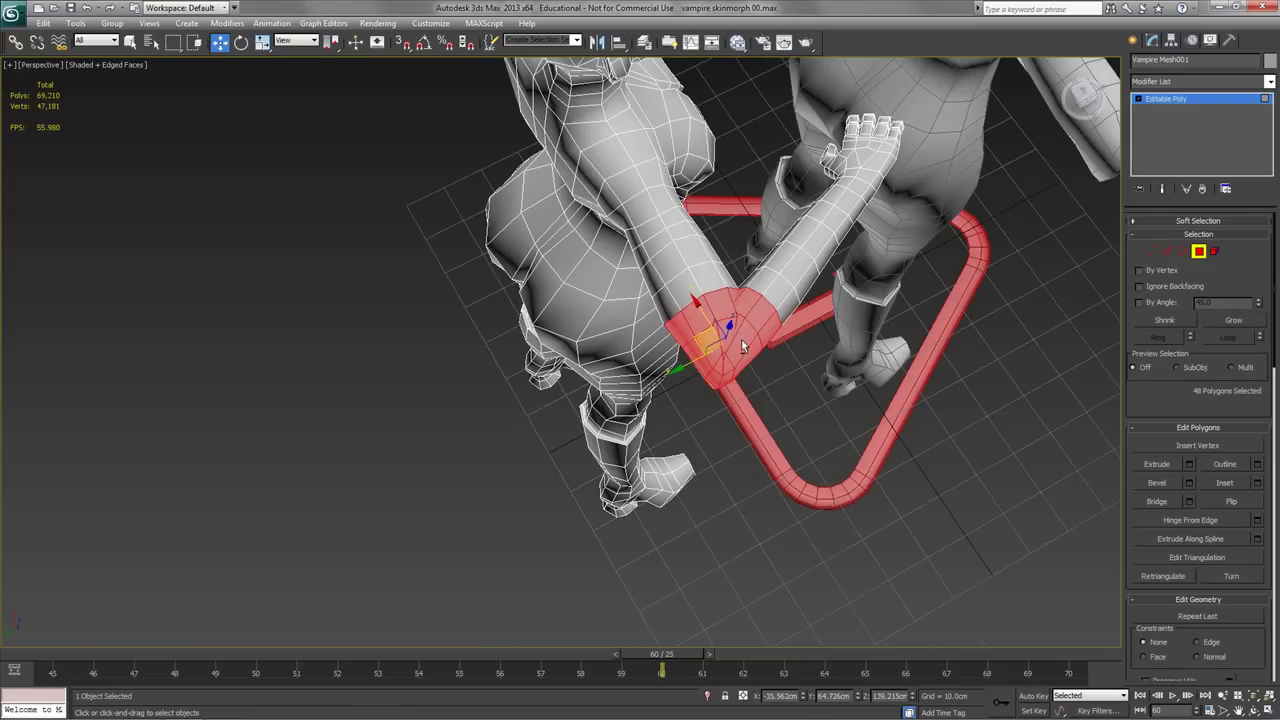
pyautogui.click(1236, 321)
pyautogui.keyDown('alt'); pyautogui.moveTo(1003, 262); pyautogui.dragTo(870, 276, button='middle'); pyautogui.keyUp('alt')
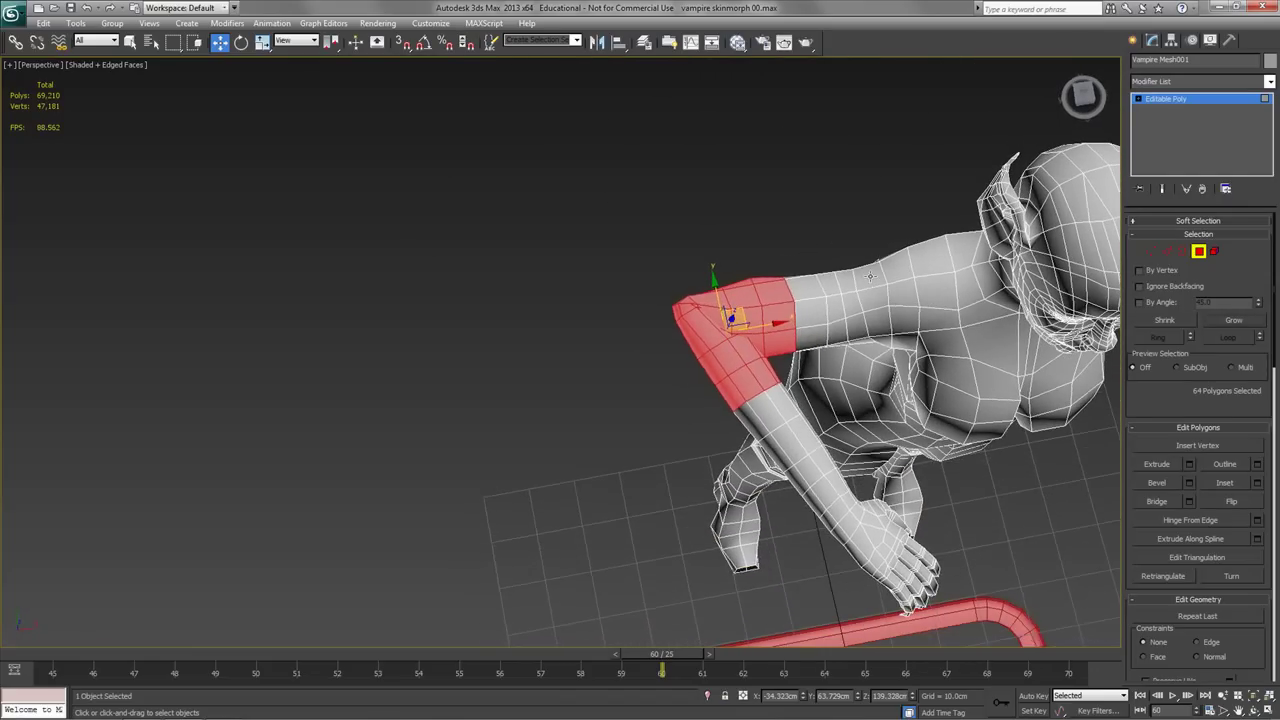
pyautogui.keyDown('alt'); pyautogui.moveTo(846, 376); pyautogui.dragTo(1020, 430, button='middle'); pyautogui.keyUp('alt')
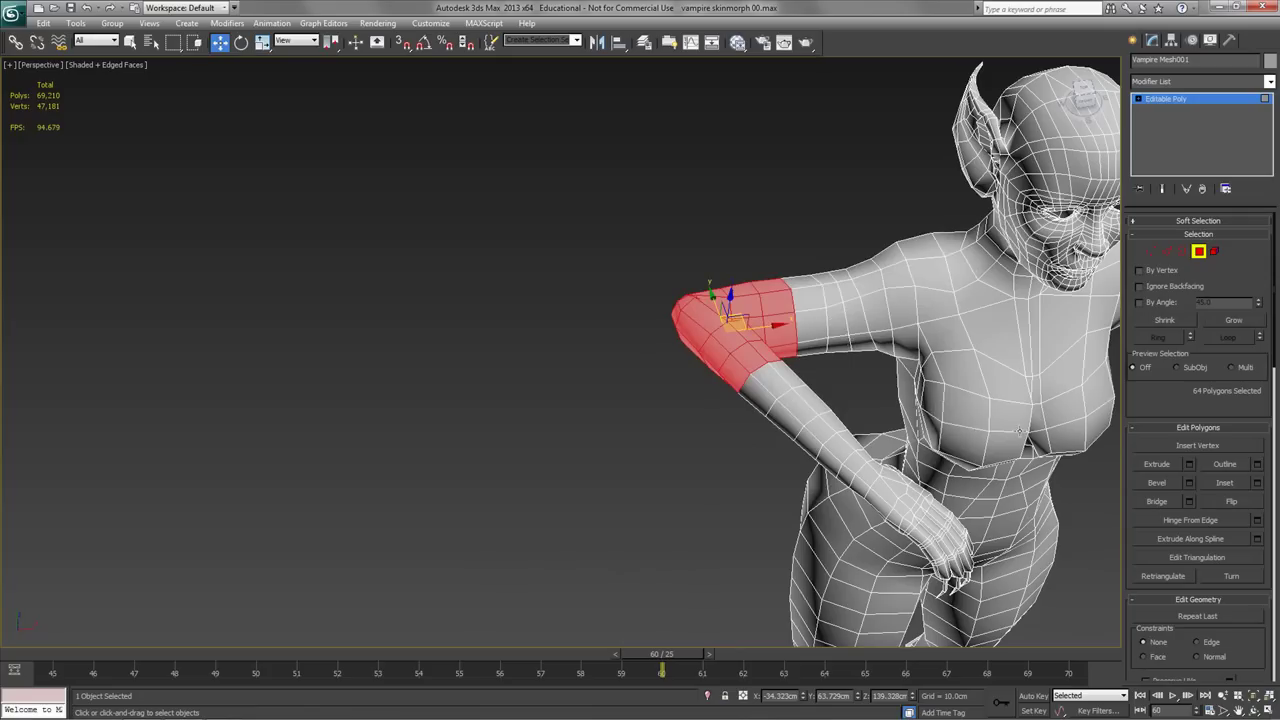
# Hide all unselected polygons of the clone so only the elbow section is shown.
pyautogui.moveTo(1254, 660); pyautogui.dragTo(1246, 193)
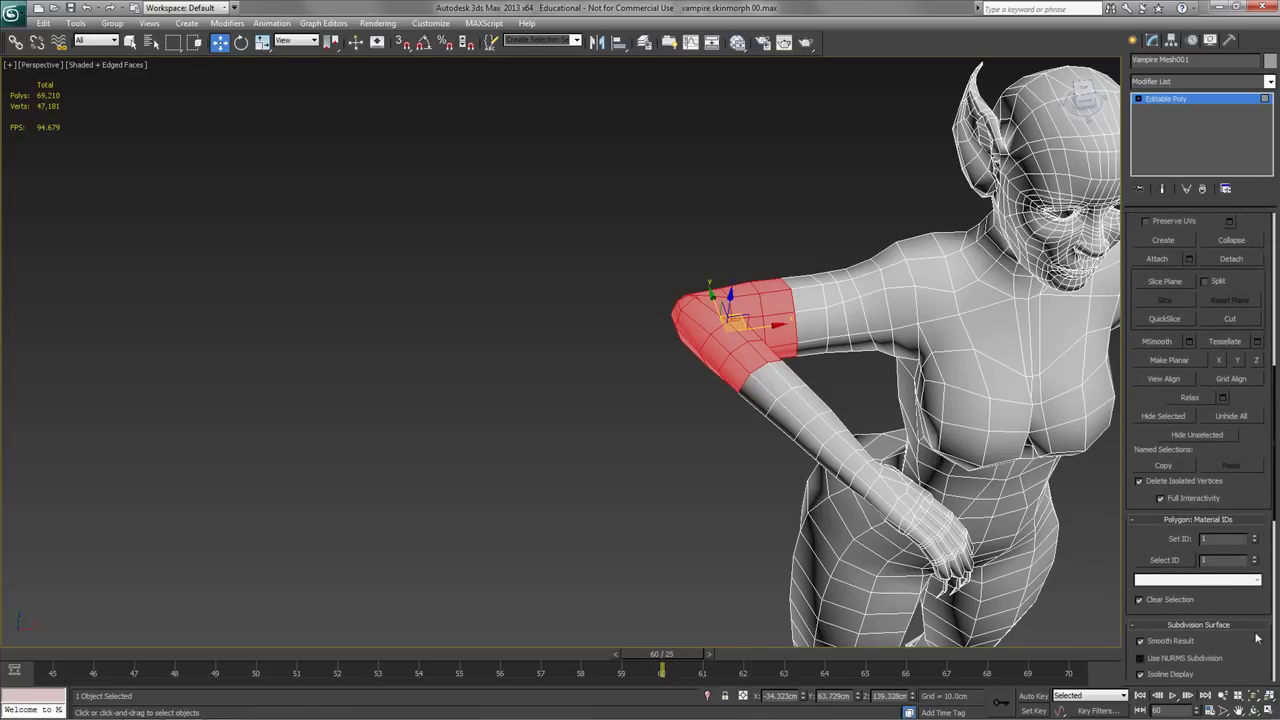
pyautogui.moveTo(1267, 432); pyautogui.dragTo(1196, 585)
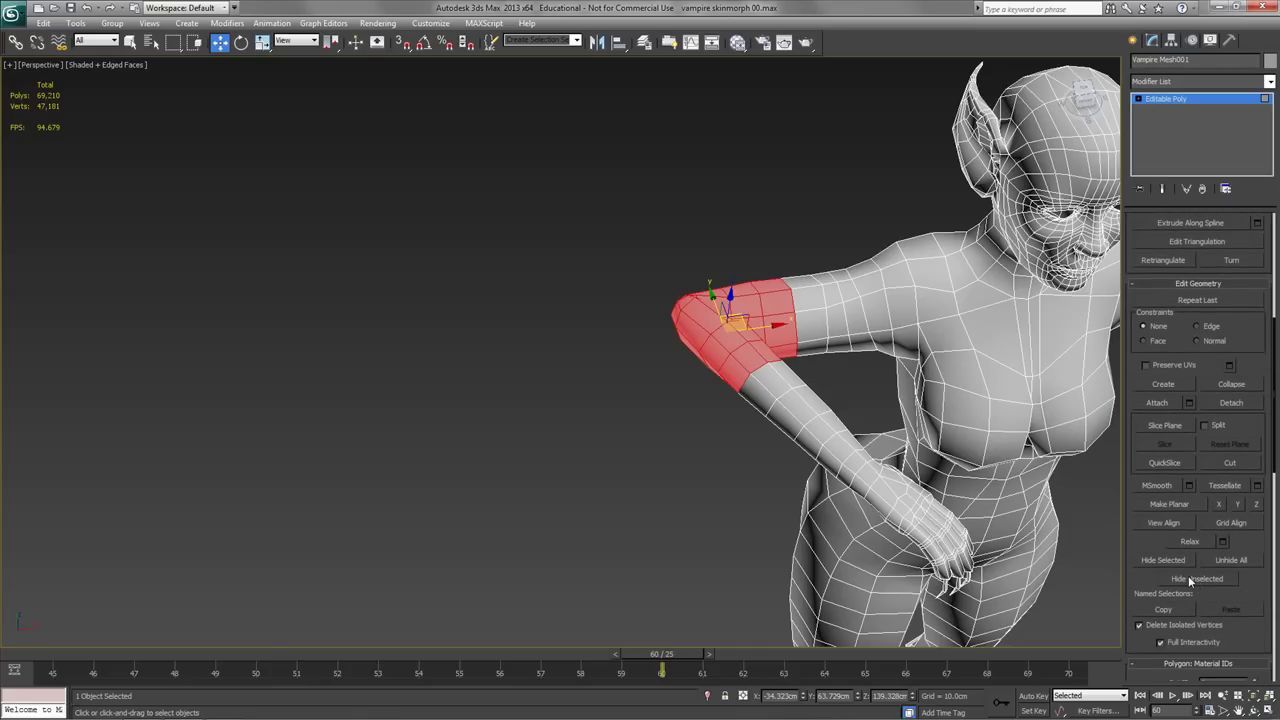
pyautogui.click(1190, 579)
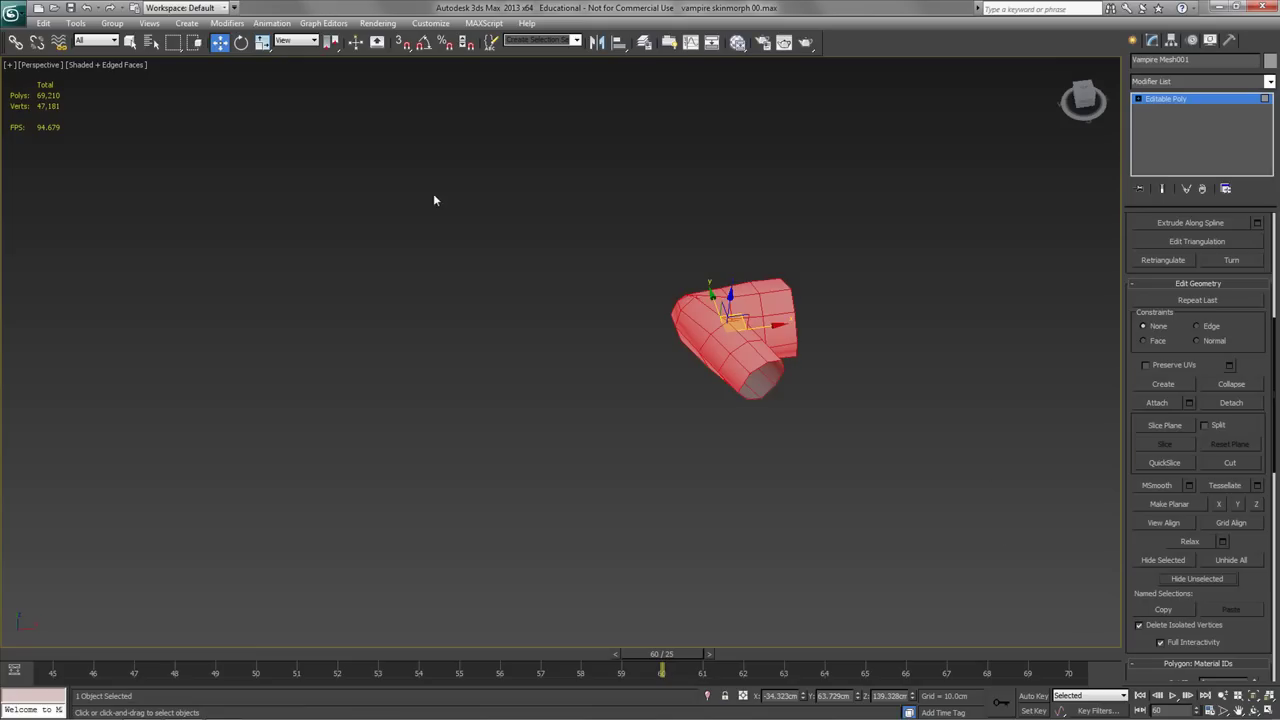
# Isolate the cloned mesh from the rest of the scene.
pyautogui.rightClick(592, 212)
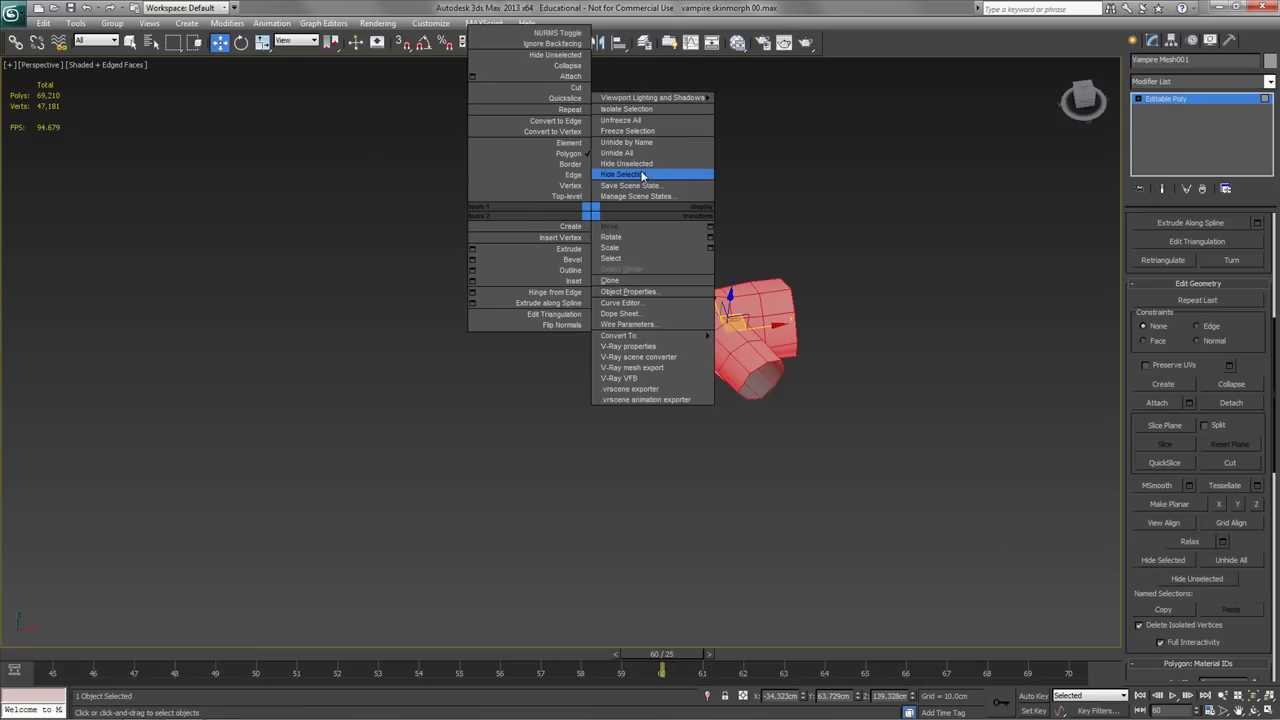
pyautogui.click(805, 199)
pyautogui.keyDown('alt'); pyautogui.moveTo(880, 473); pyautogui.dragTo(888, 414, button='middle'); pyautogui.keyUp('alt')
pyautogui.moveTo(888, 414); pyautogui.dragTo(741, 506, button='middle')
pyautogui.scroll(-3, 750, 486)
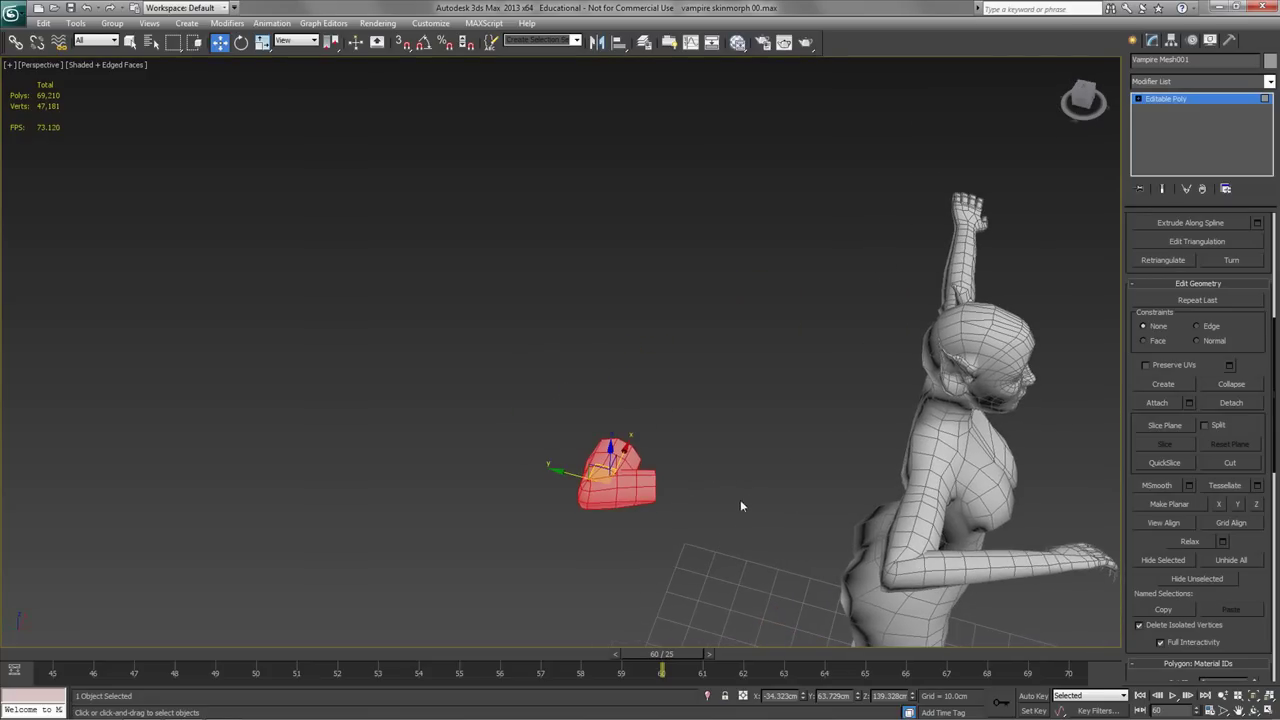
pyautogui.click(709, 695)
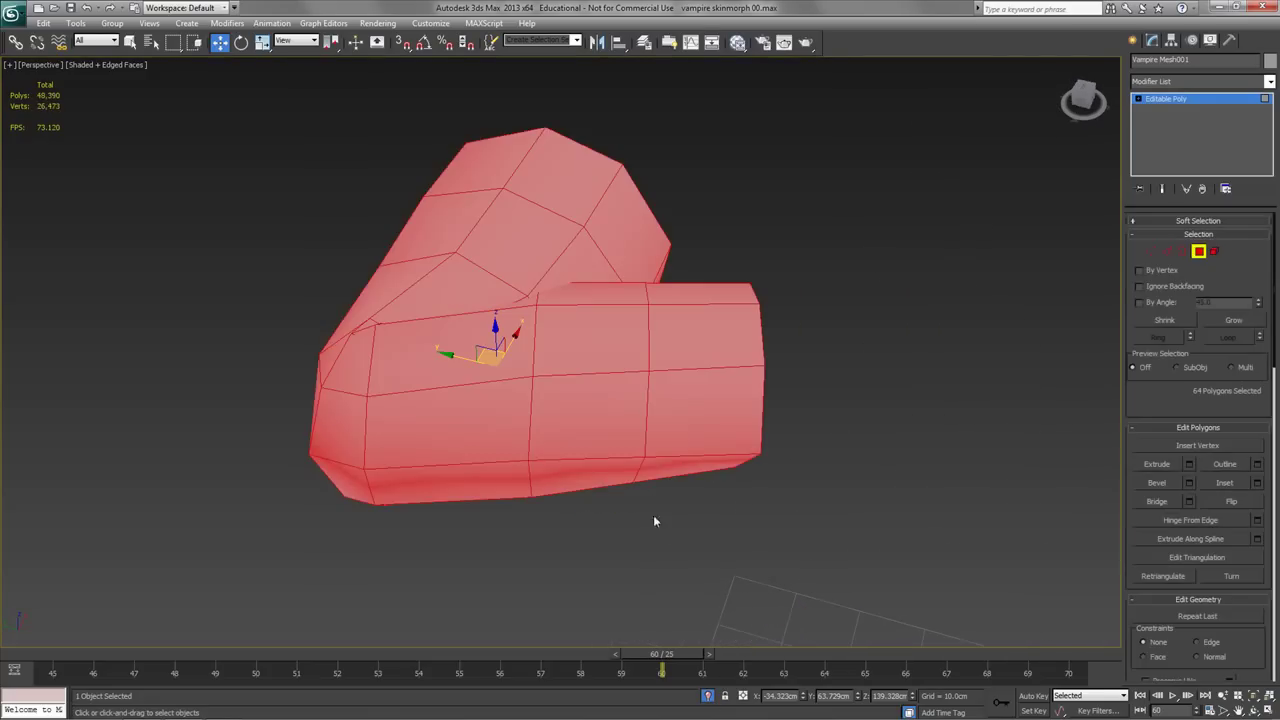
pyautogui.keyDown('alt'); pyautogui.moveTo(638, 443); pyautogui.dragTo(760, 452, button='middle'); pyautogui.keyUp('alt')
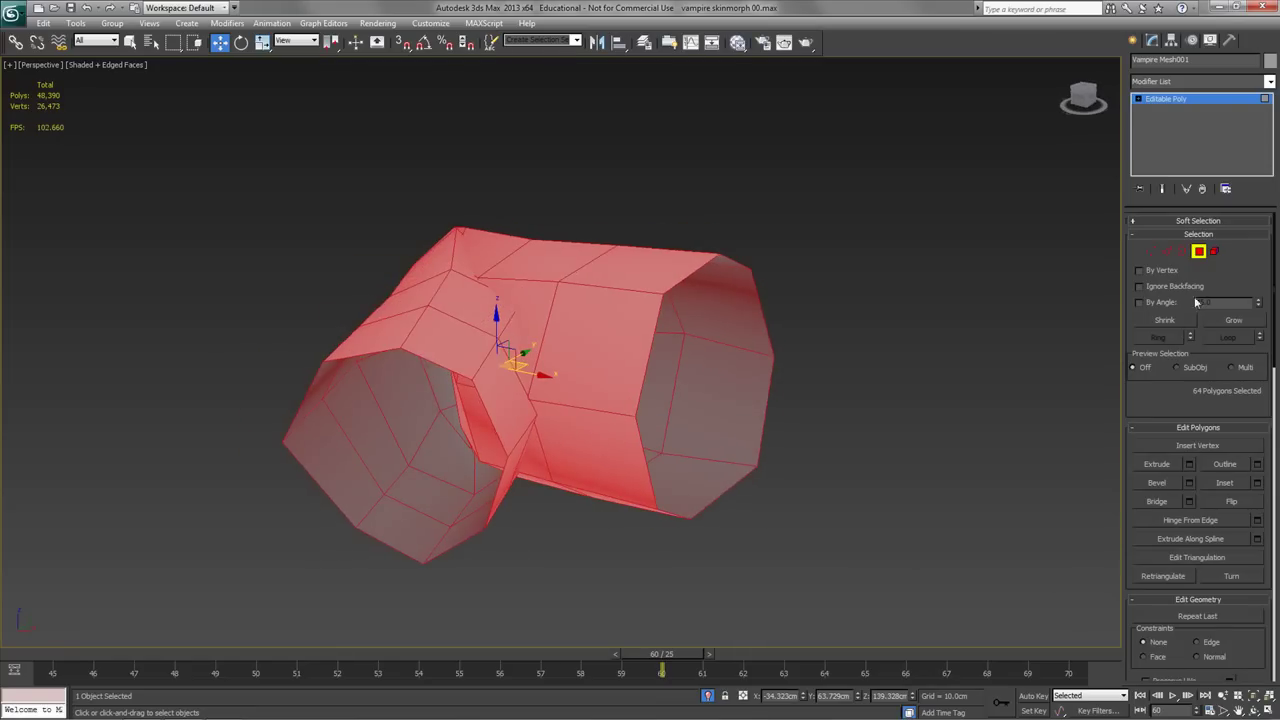
# Switch to vertex editing and box-select the cluster of vertices near the tip of the bent elbow.
pyautogui.click(1152, 252)
pyautogui.keyDown('alt'); pyautogui.moveTo(577, 266); pyautogui.dragTo(560, 333, button='middle'); pyautogui.keyUp('alt')
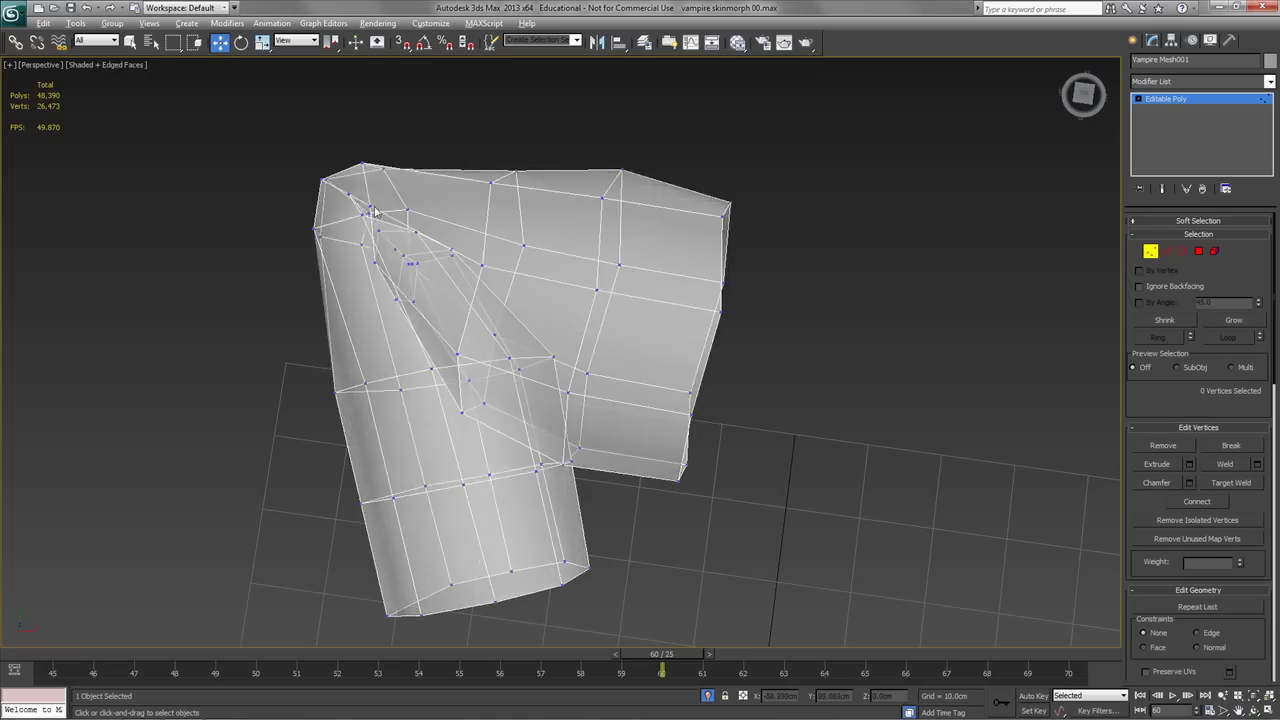
pyautogui.moveTo(350, 176); pyautogui.dragTo(386, 224)
pyautogui.keyDown('alt'); pyautogui.moveTo(450, 290); pyautogui.dragTo(499, 230, button='middle'); pyautogui.keyUp('alt')
pyautogui.press('t')
pyautogui.scroll(5, 499, 300)
# Box-select the overlapping vertices in the inner crease of the elbow in the top view.
pyautogui.moveTo(575, 396); pyautogui.dragTo(755, 545)
pyautogui.keyDown('alt'); pyautogui.moveTo(710, 410); pyautogui.dragTo(677, 320, button='middle'); pyautogui.keyUp('alt')
pyautogui.press('t')
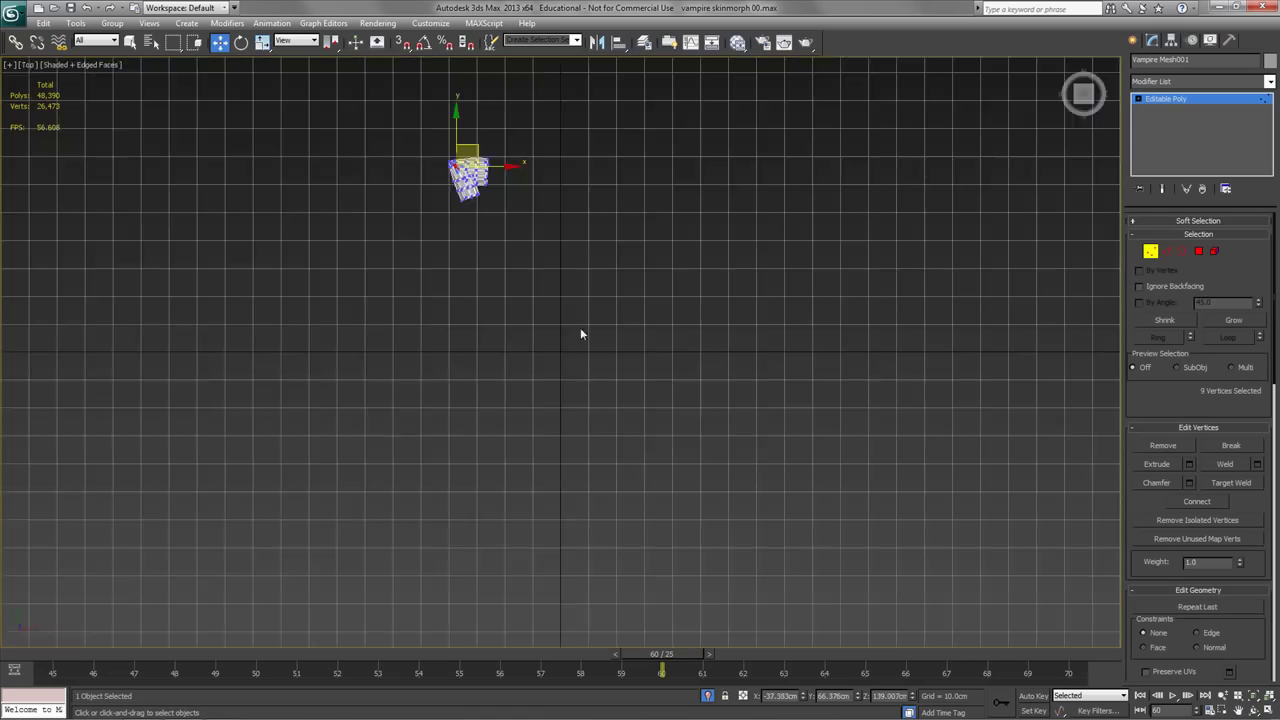
pyautogui.scroll(10, 469, 171)
pyautogui.keyDown('alt'); pyautogui.moveTo(503, 380); pyautogui.dragTo(605, 388, button='middle'); pyautogui.keyUp('alt')
pyautogui.press('t')
pyautogui.press('z')
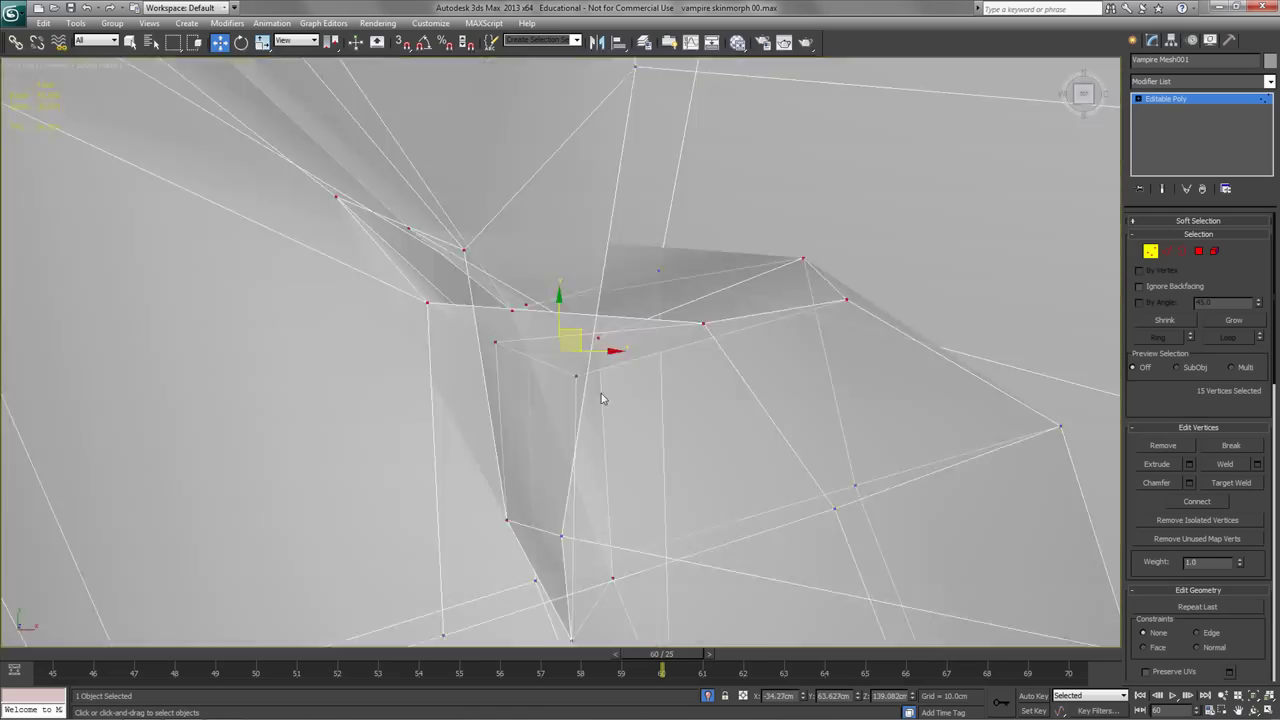
# Reposition vertices in the elbow's inner crease so the upper arm and forearm surfaces stop overlapping.
pyautogui.scroll(-6, 603, 397)
pyautogui.moveTo(633, 305); pyautogui.dragTo(677, 383)
pyautogui.moveTo(615, 432); pyautogui.dragTo(650, 470)
pyautogui.moveTo(605, 331); pyautogui.dragTo(728, 432)
pyautogui.moveTo(660, 364); pyautogui.dragTo(647, 397)
pyautogui.moveTo(543, 435); pyautogui.dragTo(543, 357, button='middle')
pyautogui.moveTo(532, 324); pyautogui.dragTo(613, 449)
pyautogui.moveTo(578, 360); pyautogui.dragTo(628, 341)
pyautogui.hotkey('ctrl', 'z')
pyautogui.moveTo(638, 402); pyautogui.dragTo(661, 385)
pyautogui.keyDown('alt'); pyautogui.moveTo(661, 385); pyautogui.dragTo(543, 406, button='middle'); pyautogui.keyUp('alt')
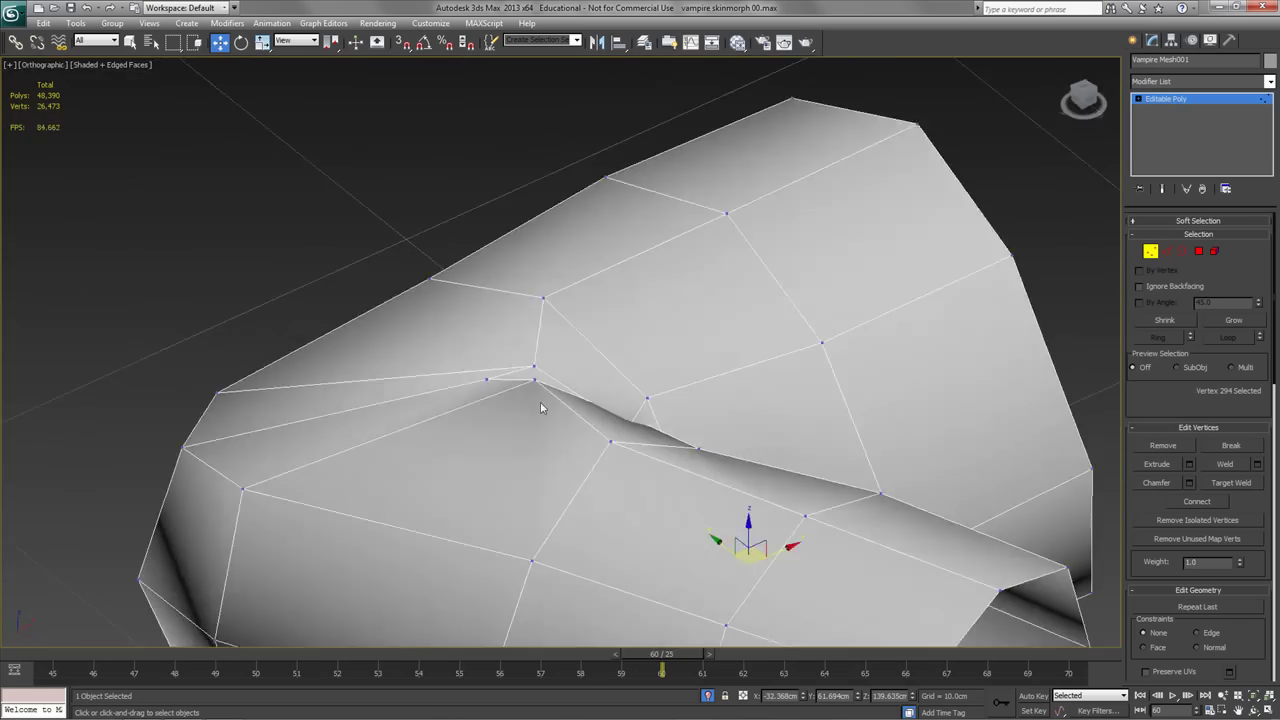
# Move individual vertices along the elbow crease to even out the fold between upper arm and forearm.
pyautogui.press('t')
pyautogui.scroll(-5, 563, 469)
pyautogui.click(555, 447)
pyautogui.keyDown('alt'); pyautogui.moveTo(560, 462); pyautogui.dragTo(551, 426, button='middle'); pyautogui.keyUp('alt')
pyautogui.scroll(5, 560, 426)
pyautogui.click(594, 482)
pyautogui.moveTo(615, 498); pyautogui.dragTo(635, 450)
pyautogui.keyDown('alt'); pyautogui.moveTo(635, 450); pyautogui.dragTo(672, 482, button='middle'); pyautogui.keyUp('alt')
pyautogui.click(674, 434)
pyautogui.moveTo(688, 438); pyautogui.dragTo(748, 386)
# Lower the protruding vertex at the upper end of the elbow crease slightly to flatten the surface.
pyautogui.click(611, 329)
pyautogui.keyDown('alt'); pyautogui.moveTo(622, 338); pyautogui.dragTo(430, 400, button='middle'); pyautogui.keyUp('alt')
pyautogui.click(703, 525)
pyautogui.click(418, 403)
pyautogui.moveTo(418, 359); pyautogui.dragTo(418, 368)
pyautogui.keyDown('alt'); pyautogui.moveTo(418, 368); pyautogui.dragTo(626, 440, button='middle'); pyautogui.keyUp('alt')
pyautogui.moveTo(626, 420); pyautogui.dragTo(626, 434)
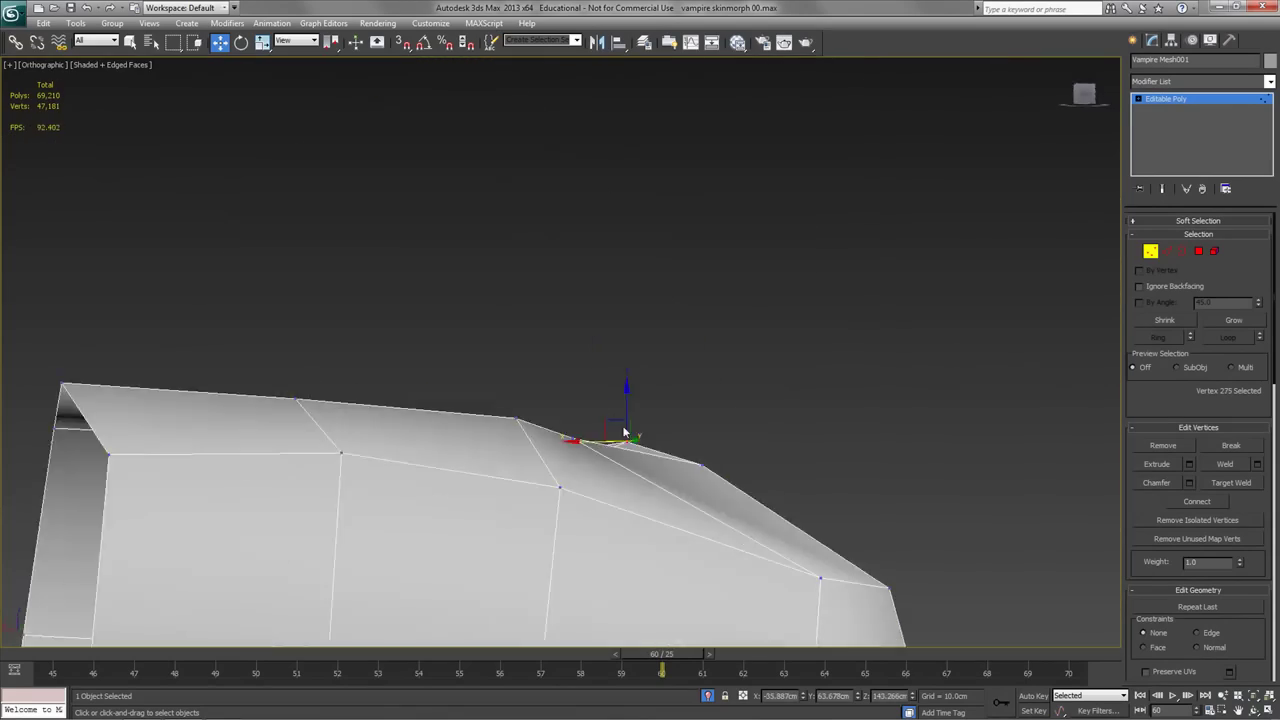
pyautogui.keyDown('alt'); pyautogui.moveTo(626, 434); pyautogui.dragTo(649, 380, button='middle'); pyautogui.keyUp('alt')
pyautogui.scroll(-5, 649, 380)
pyautogui.press('t')
pyautogui.scroll(10, 579, 463)
pyautogui.moveTo(412, 298); pyautogui.dragTo(566, 430)
pyautogui.moveTo(590, 410); pyautogui.dragTo(533, 433, button='middle')
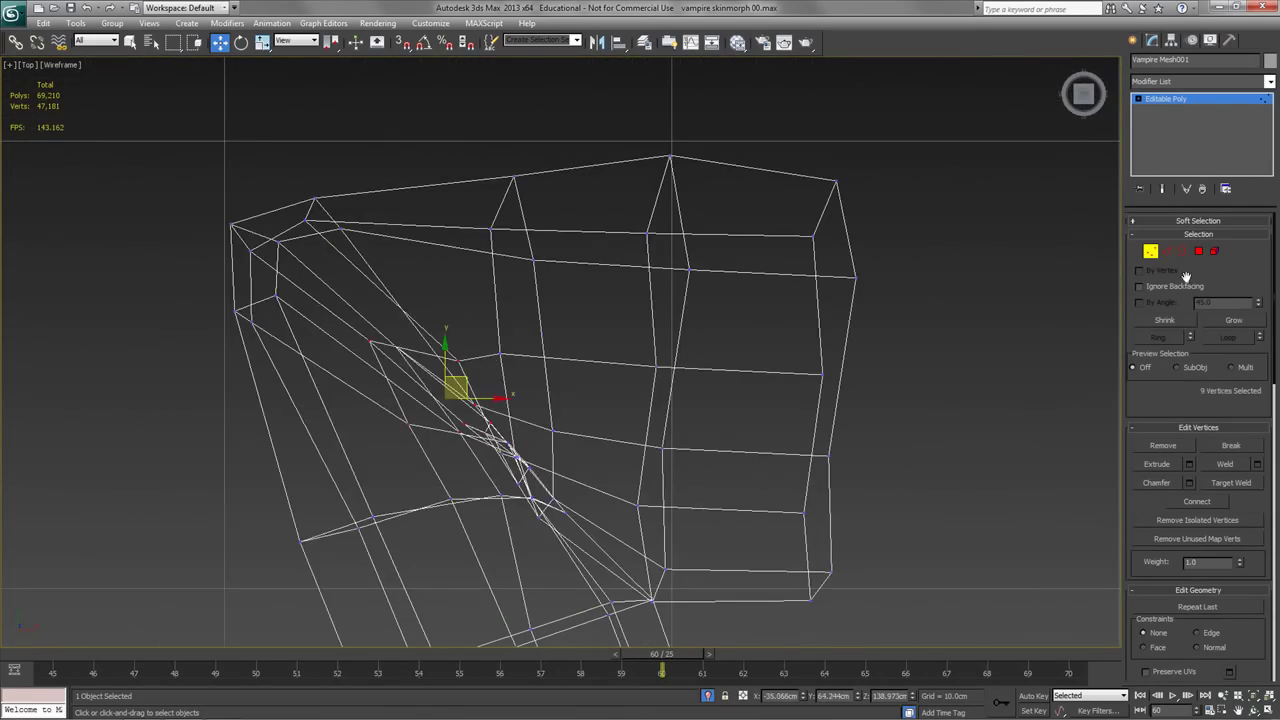
pyautogui.click(1198, 221)
pyautogui.click(1139, 237)
pyautogui.moveTo(1241, 287); pyautogui.dragTo(1246, 360)
pyautogui.moveTo(545, 520)
pyautogui.keyDown('alt'); pyautogui.mouseDown(button='middle')
pyautogui.moveTo(584, 432)
pyautogui.moveTo(829, 449)
pyautogui.moveTo(760, 380)
pyautogui.mouseUp(button='middle'); pyautogui.keyUp('alt')
pyautogui.press('F3')
pyautogui.click(1139, 237)
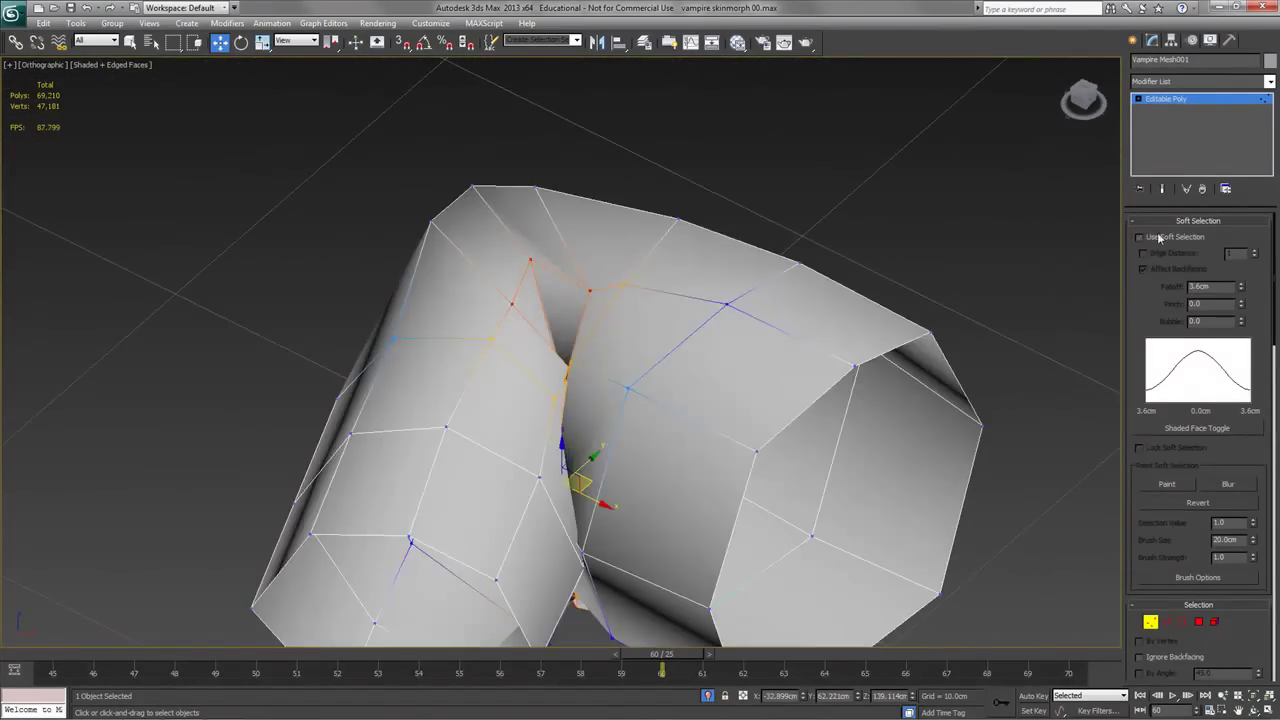
pyautogui.click(1198, 221)
# Nudge individual vertices in the elbow's inner crease to close the gap between the upper arm and forearm surfaces.
pyautogui.keyDown('alt'); pyautogui.moveTo(560, 380); pyautogui.dragTo(600, 372, button='middle'); pyautogui.keyUp('alt')
pyautogui.click(600, 372)
pyautogui.moveTo(606, 354); pyautogui.dragTo(607, 350)
pyautogui.keyDown('alt'); pyautogui.moveTo(607, 350); pyautogui.dragTo(569, 257, button='middle'); pyautogui.keyUp('alt')
pyautogui.click(567, 374)
pyautogui.keyDown('alt'); pyautogui.moveTo(580, 350); pyautogui.dragTo(643, 419, button='middle'); pyautogui.keyUp('alt')
pyautogui.click(608, 366)
# Reposition the vertices around the upper end of the elbow crease to shape a cleaner fold.
pyautogui.click(571, 238)
pyautogui.keyDown('alt'); pyautogui.moveTo(571, 240); pyautogui.dragTo(600, 266, button='middle'); pyautogui.keyUp('alt')
pyautogui.click(559, 398)
pyautogui.click(558, 394)
pyautogui.moveTo(601, 268); pyautogui.dragTo(605, 378)
pyautogui.moveTo(646, 319); pyautogui.dragTo(658, 354)
pyautogui.scroll(3, 646, 320)
pyautogui.moveTo(642, 298); pyautogui.dragTo(663, 307)
pyautogui.click(635, 320)
pyautogui.keyDown('alt'); pyautogui.moveTo(649, 334); pyautogui.dragTo(700, 400, button='middle'); pyautogui.keyUp('alt')
# Add a TurboSmooth modifier to the elbow mesh and inspect the smoothed fold in the perspective view without edge display.
pyautogui.scroll(-4, 626, 340)
pyautogui.press('p')
pyautogui.click(1250, 82)
pyautogui.press('F4')
pyautogui.keyDown('alt'); pyautogui.moveTo(800, 380); pyautogui.dragTo(594, 254, button='middle'); pyautogui.keyUp('alt')
# Return to the Editable Poly level with the smoothed end result shown while vertices are edited.
pyautogui.click(1166, 110)
pyautogui.press('F4')
pyautogui.click(519, 466)
pyautogui.click(531, 431)
pyautogui.click(1162, 189)
pyautogui.press('F4')
# Adjust vertices around the elbow crease against the smoothed preview to refine the fold.
pyautogui.keyDown('alt'); pyautogui.moveTo(620, 300); pyautogui.dragTo(560, 400, button='middle'); pyautogui.keyUp('alt')
pyautogui.click(498, 394)
pyautogui.click(530, 413)
pyautogui.moveTo(514, 394); pyautogui.dragTo(496, 358)
pyautogui.keyDown('alt'); pyautogui.moveTo(496, 358); pyautogui.dragTo(680, 430, button='middle'); pyautogui.keyUp('alt')
pyautogui.scroll(-3, 476, 367)
pyautogui.click(487, 271)
pyautogui.moveTo(673, 445); pyautogui.dragTo(675, 454)
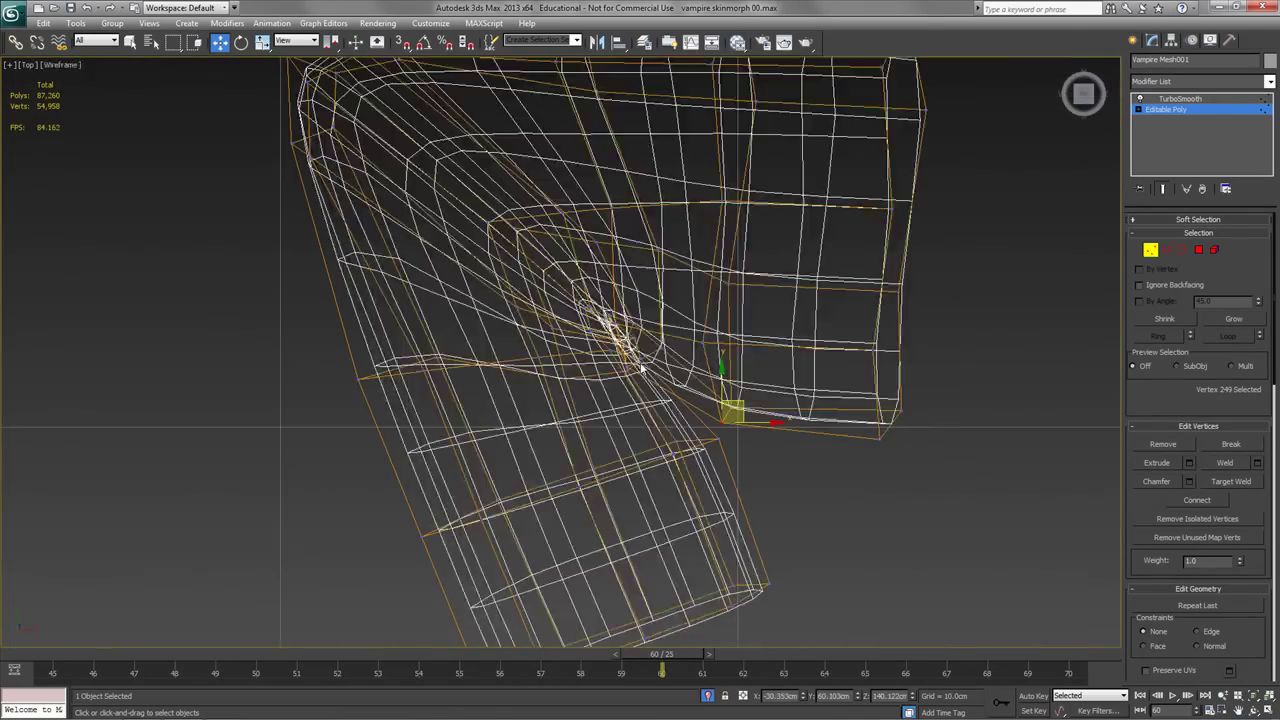
# Check the smoothed elbow in shaded display and pick out individual crease vertices that still need correction.
pyautogui.press('F3')
pyautogui.click(628, 196)
pyautogui.moveTo(651, 343)
pyautogui.keyDown('alt'); pyautogui.mouseDown(button='middle')
pyautogui.moveTo(628, 196)
pyautogui.moveTo(877, 220)
pyautogui.moveTo(651, 257)
pyautogui.moveTo(655, 243)
pyautogui.moveTo(584, 330)
pyautogui.moveTo(643, 186)
pyautogui.moveTo(600, 246)
pyautogui.moveTo(671, 246)
pyautogui.moveTo(615, 277)
pyautogui.moveTo(586, 266)
pyautogui.moveTo(753, 236)
pyautogui.moveTo(651, 431)
pyautogui.mouseUp(button='middle'); pyautogui.keyUp('alt')
pyautogui.press('F4')
pyautogui.click(634, 251)
pyautogui.click(575, 246)
pyautogui.press('p')
pyautogui.scroll(3, 671, 246)
pyautogui.click(580, 263)
# Shift the crease vertices in the top view and check the elbow's inner fold from several angles.
pyautogui.press('t')
pyautogui.press('z')
pyautogui.moveTo(568, 262); pyautogui.dragTo(640, 322)
pyautogui.scroll(-3, 640, 322)
pyautogui.keyDown('alt'); pyautogui.moveTo(640, 322); pyautogui.dragTo(491, 394, button='middle'); pyautogui.keyUp('alt')
pyautogui.click(503, 386)
pyautogui.click(577, 318)
pyautogui.keyDown('alt'); pyautogui.moveTo(577, 318); pyautogui.dragTo(556, 444, button='middle'); pyautogui.keyUp('alt')
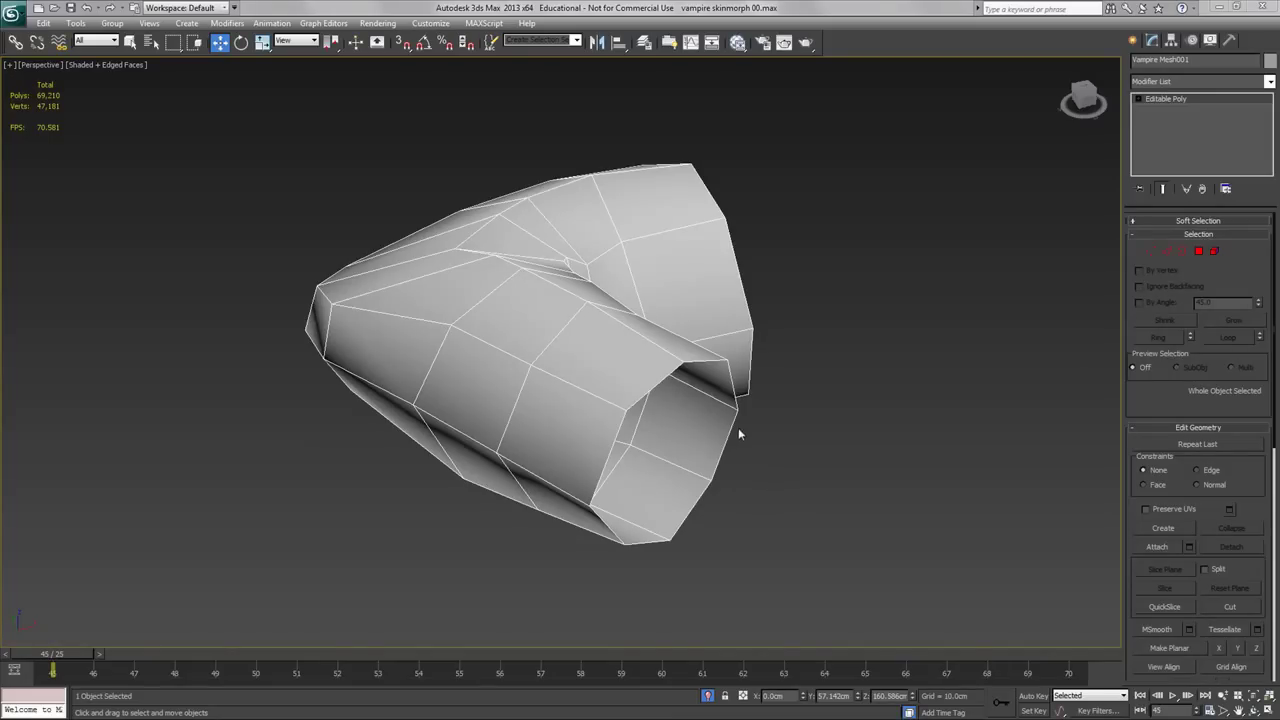
# Exit isolation of the corrected elbow piece and select the full vampire mesh.
pyautogui.keyDown('alt'); pyautogui.moveTo(740, 433); pyautogui.dragTo(688, 372, button='middle'); pyautogui.keyUp('alt')
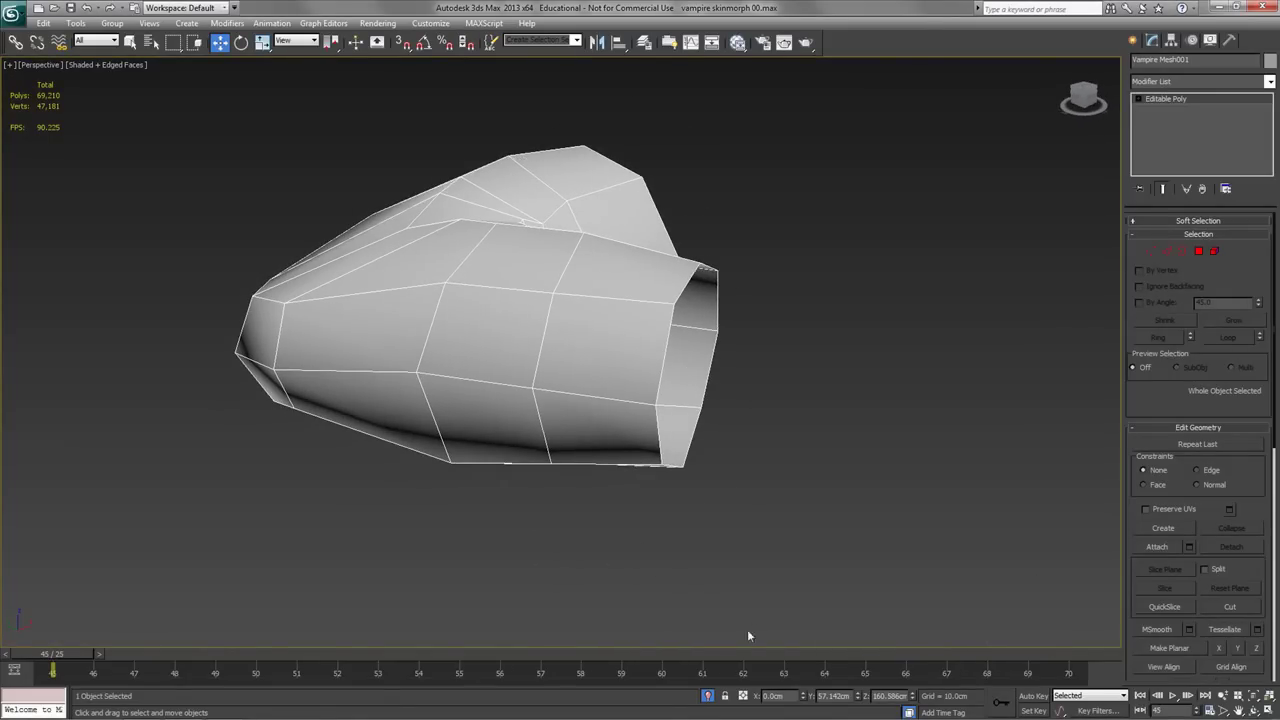
pyautogui.click(708, 696)
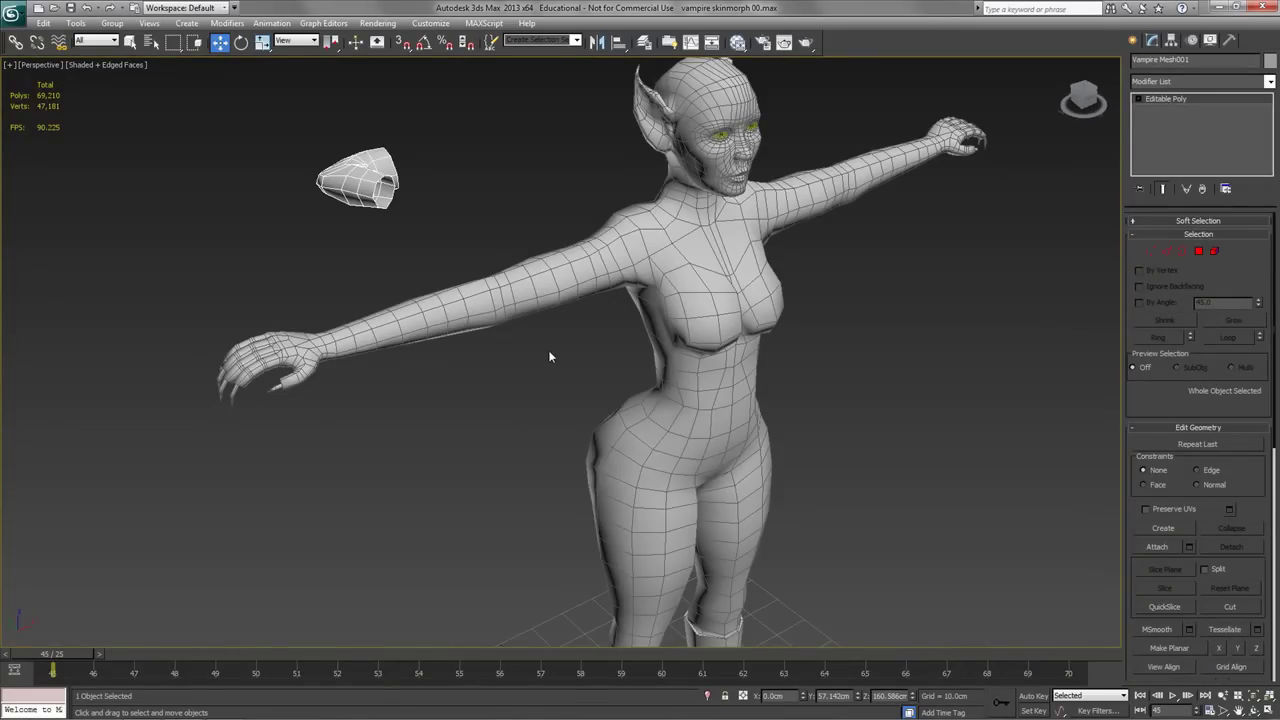
pyautogui.click(629, 307)
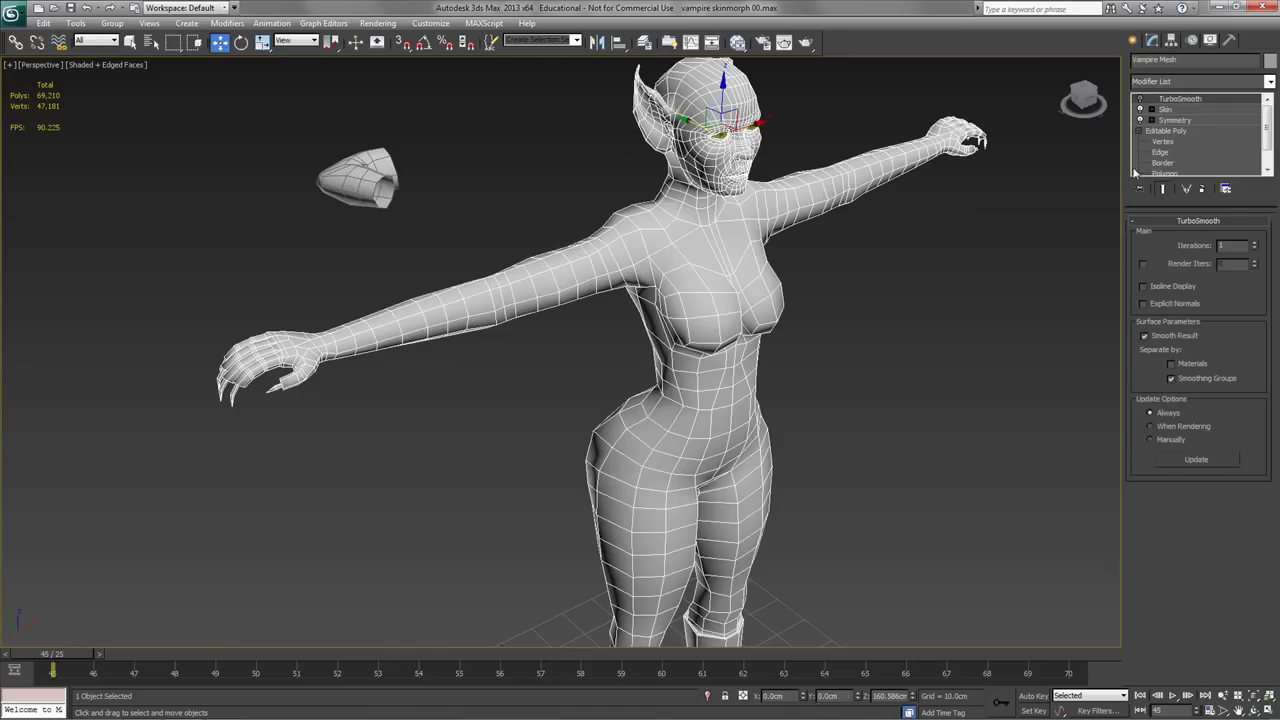
# Add a Skin Morph modifier directly above the Skin modifier on the vampire mesh.
pyautogui.click(1166, 109)
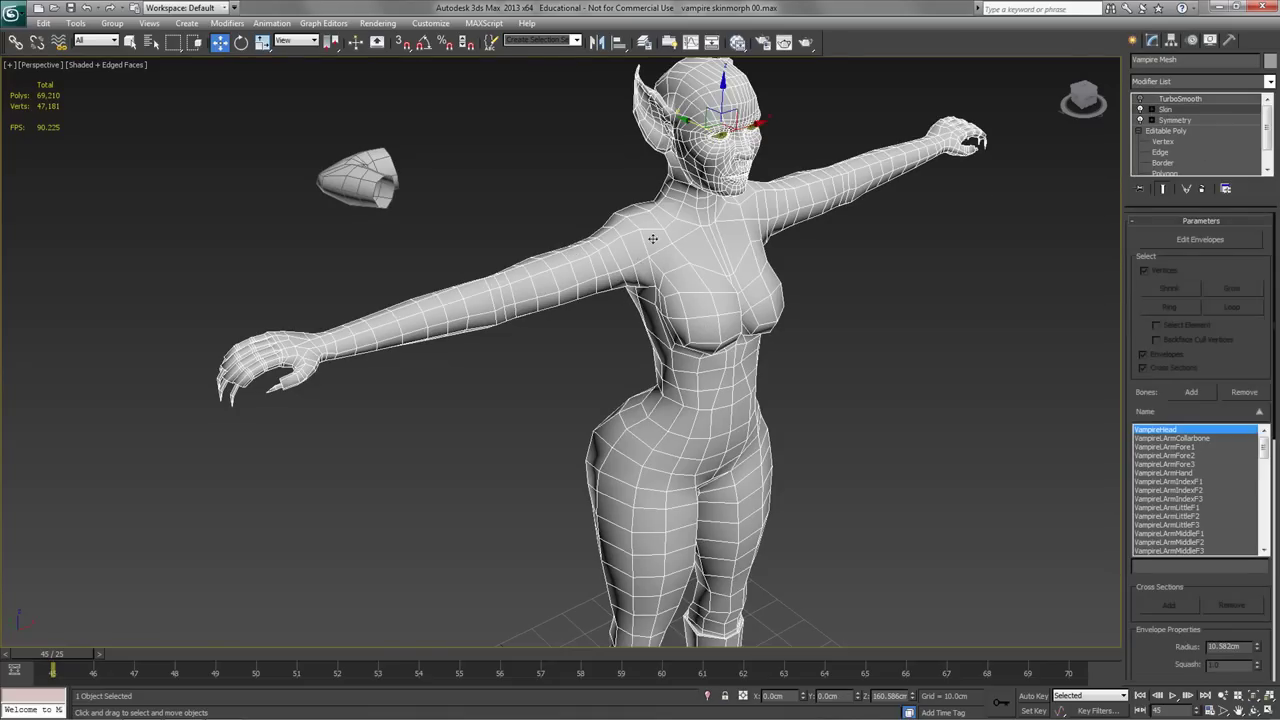
pyautogui.click(1270, 85)
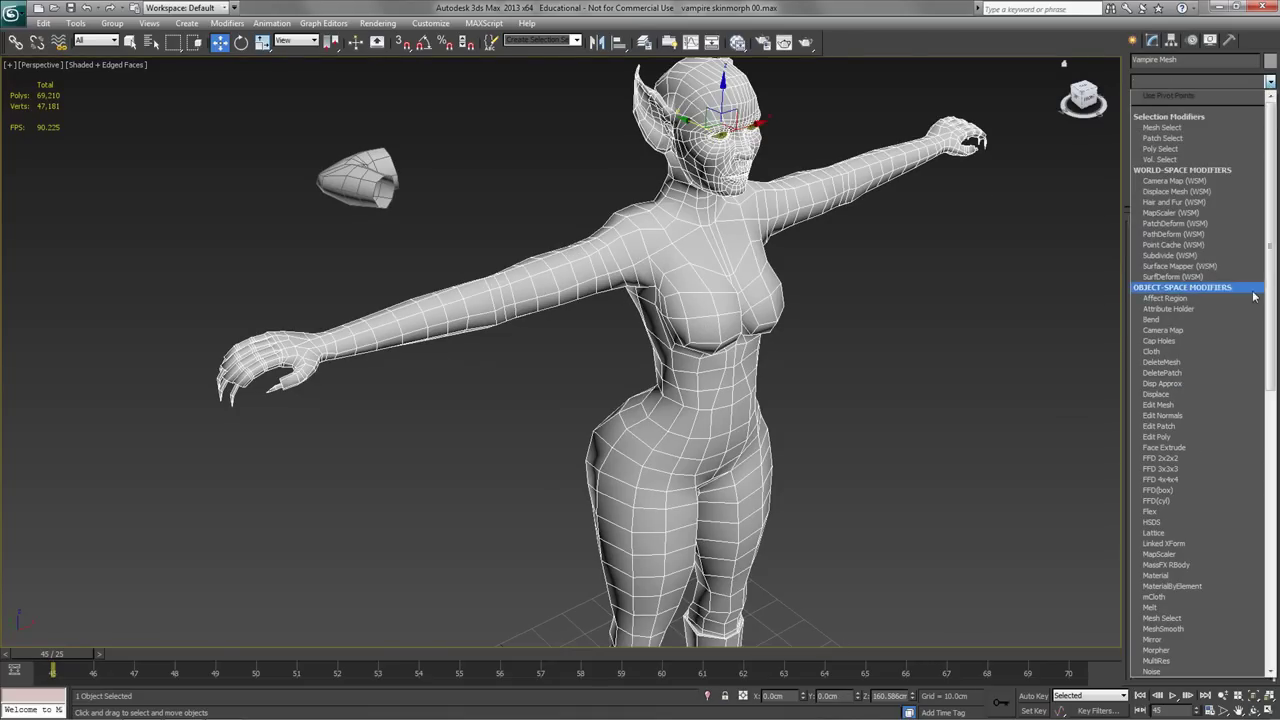
pyautogui.moveTo(1272, 335); pyautogui.dragTo(1272, 502)
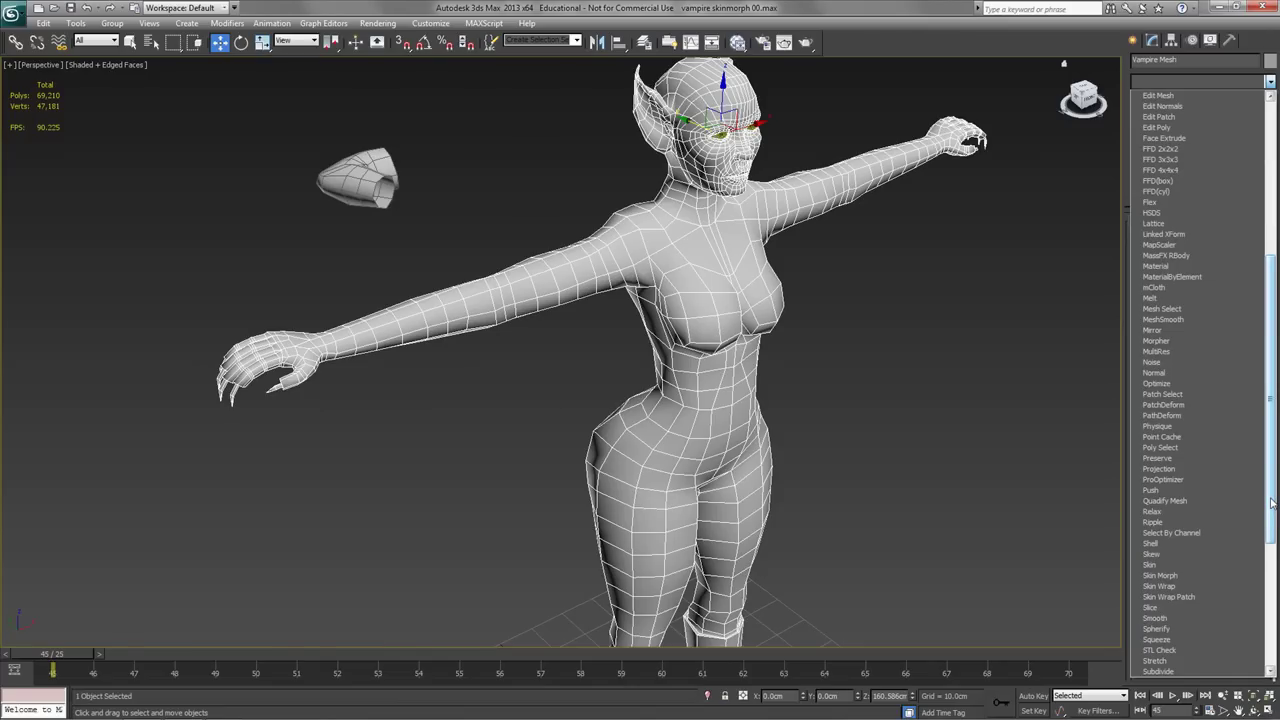
pyautogui.click(1190, 575)
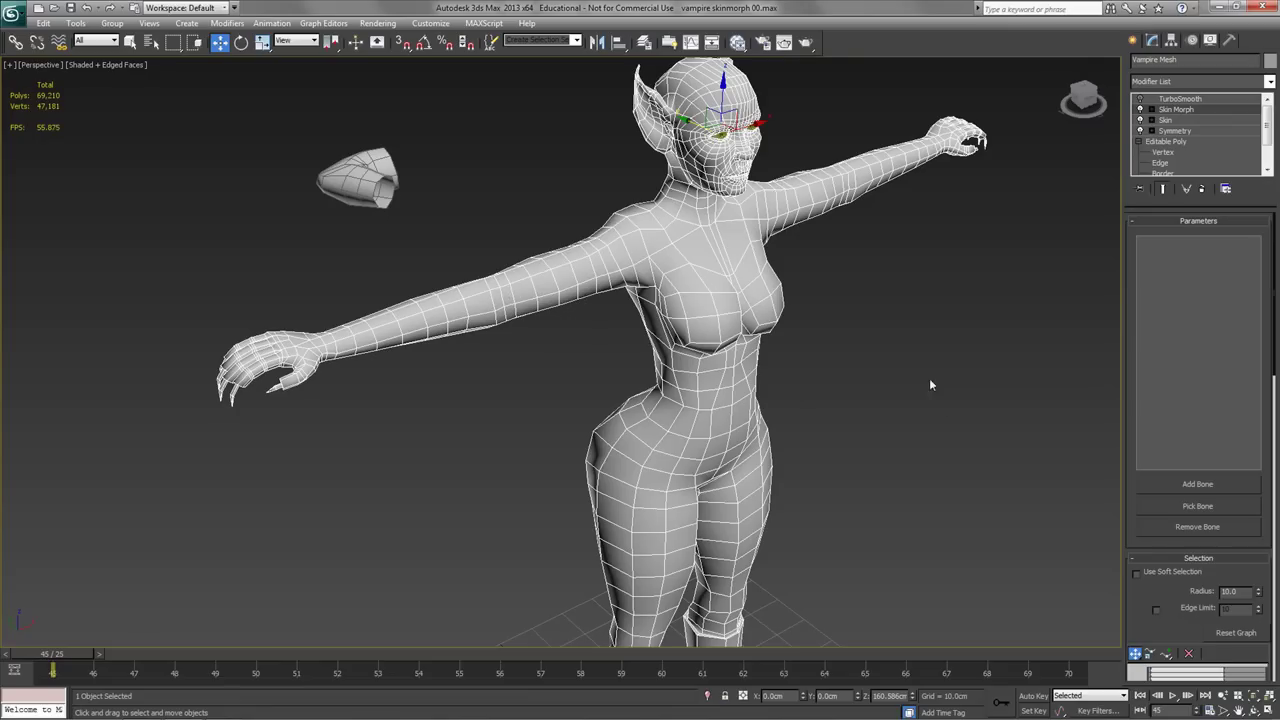
# Unhide the bones layer, pick the right forearm bone VampireRArmFore1 for Skin Morph, and hide the layer again.
pyautogui.click(1198, 506)
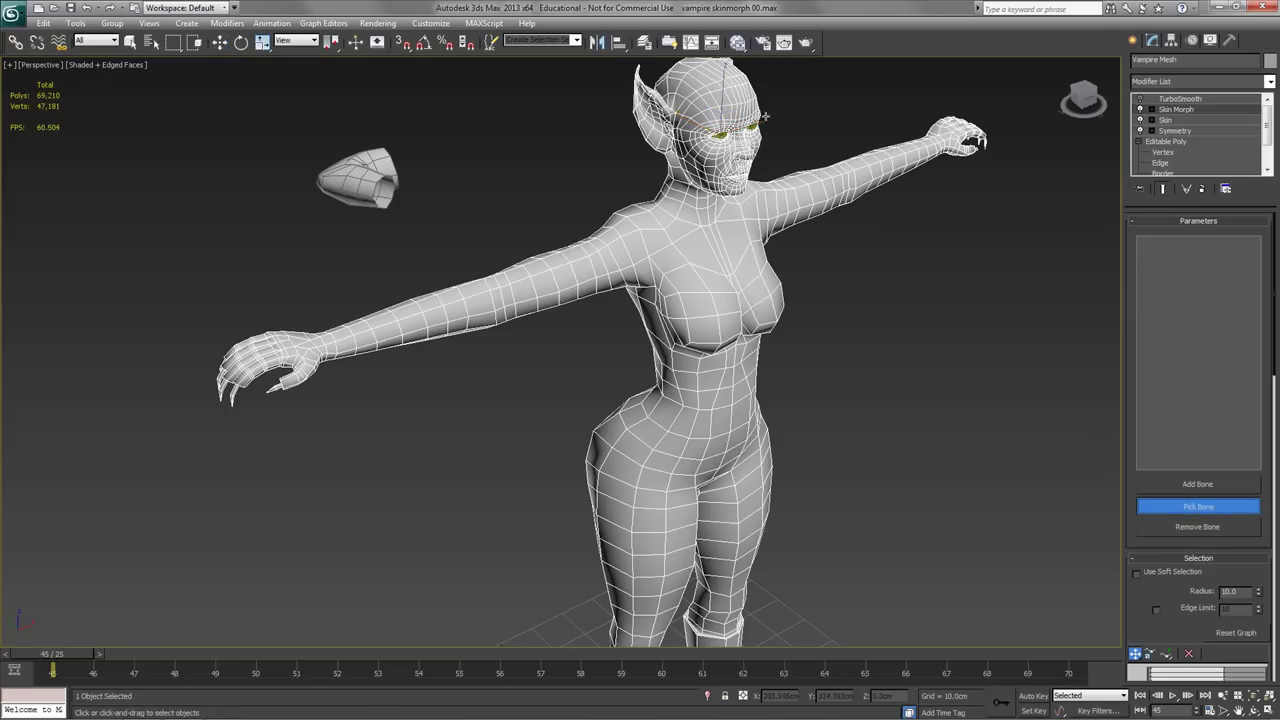
pyautogui.click(644, 43)
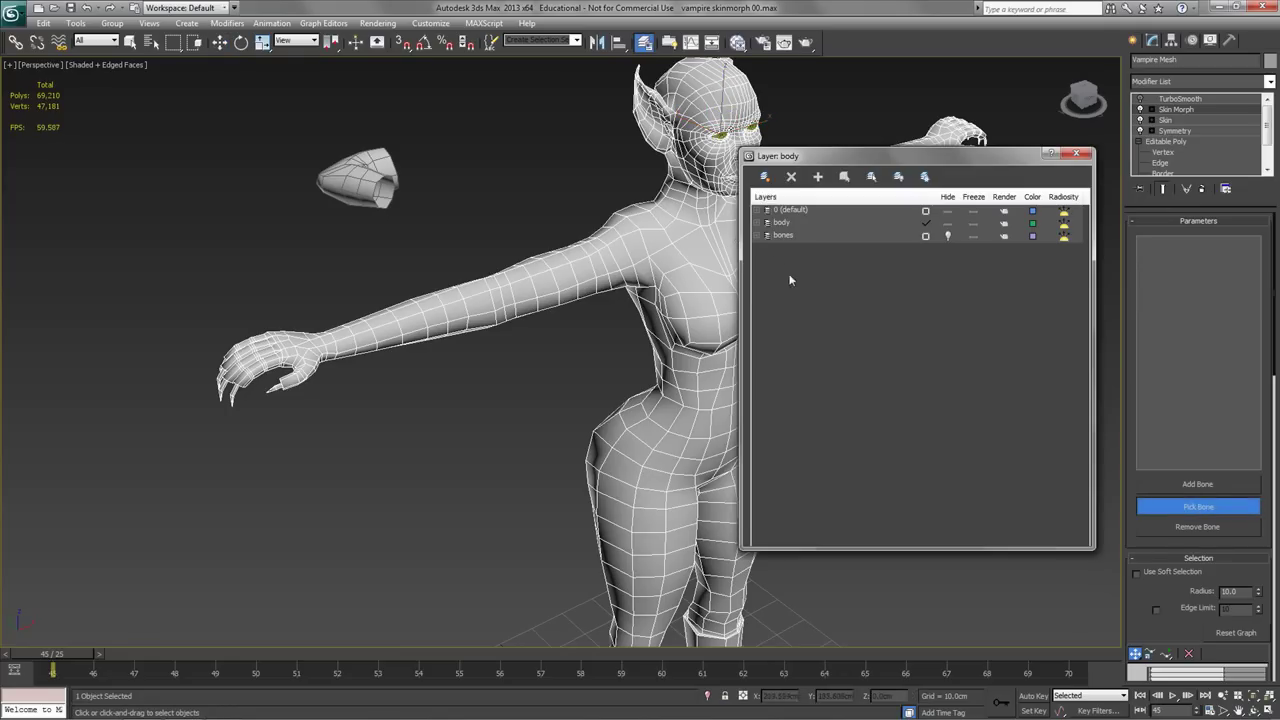
pyautogui.click(948, 236)
pyautogui.click(468, 280)
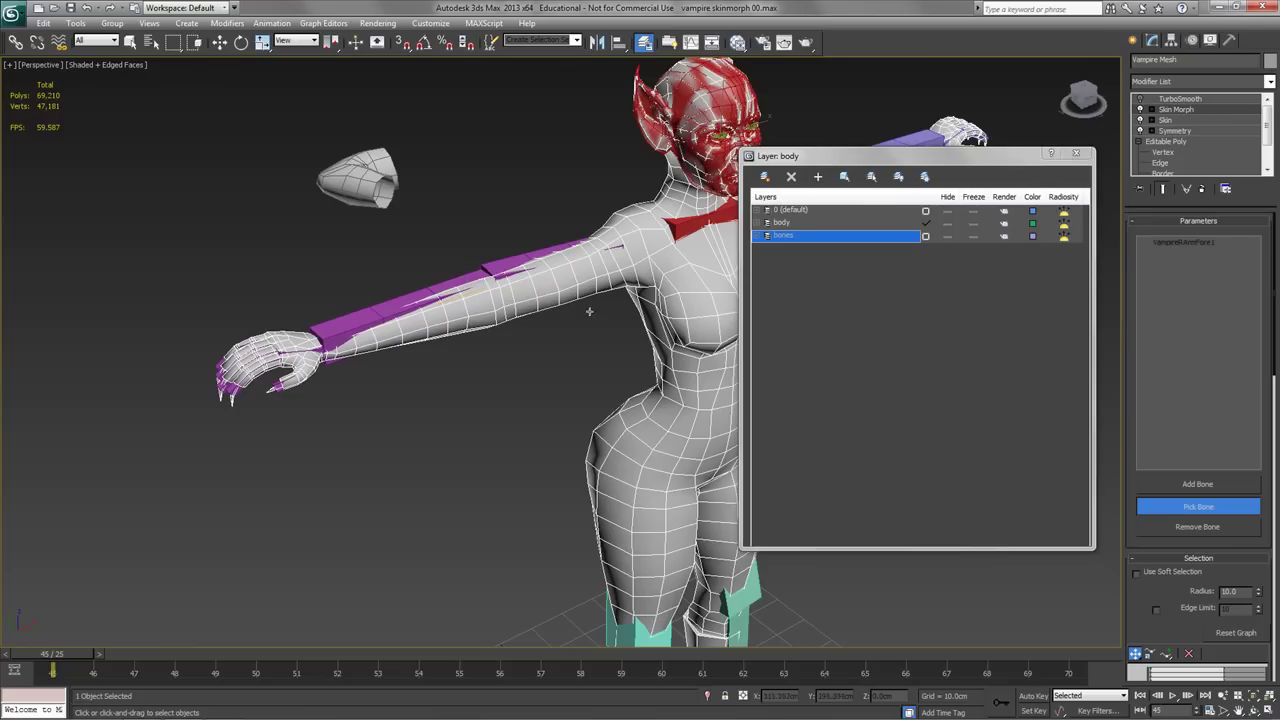
pyautogui.click(948, 236)
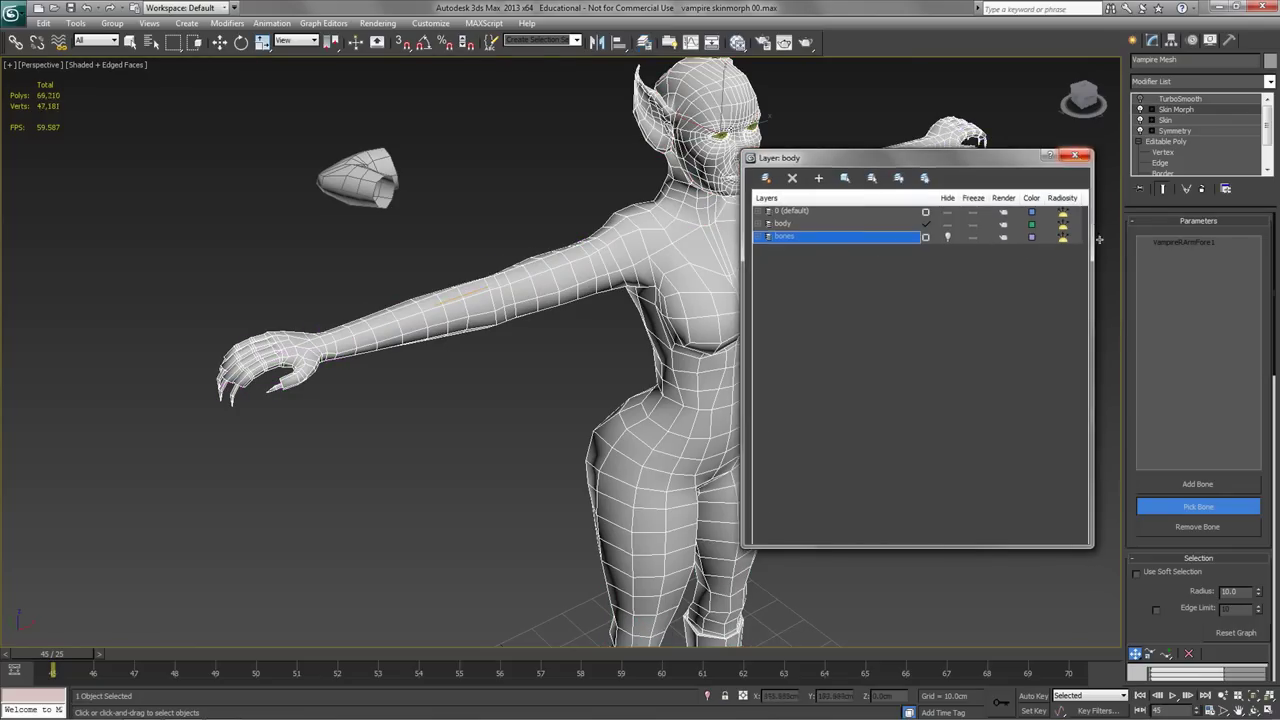
pyautogui.click(1077, 153)
pyautogui.click(1182, 512)
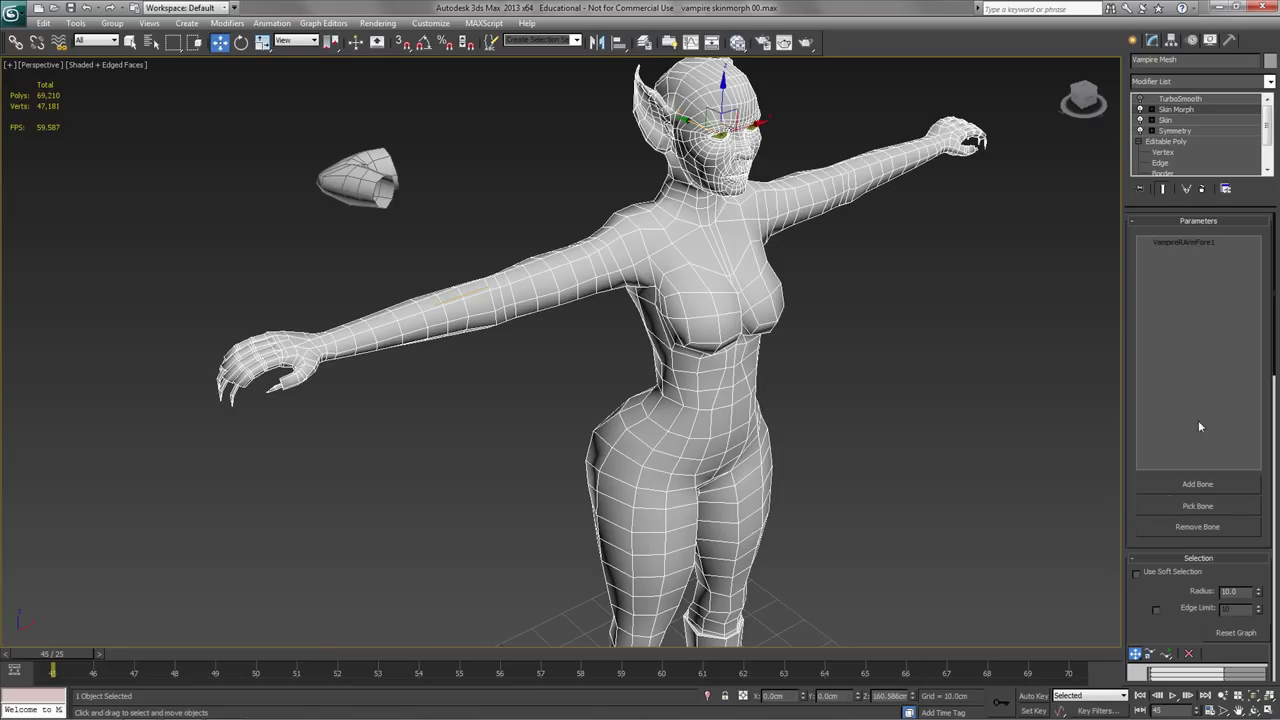
# Select VampireRArmFore1 in the Skin Morph bone list and go to frame 60, where the elbow is bent.
pyautogui.click(1188, 242)
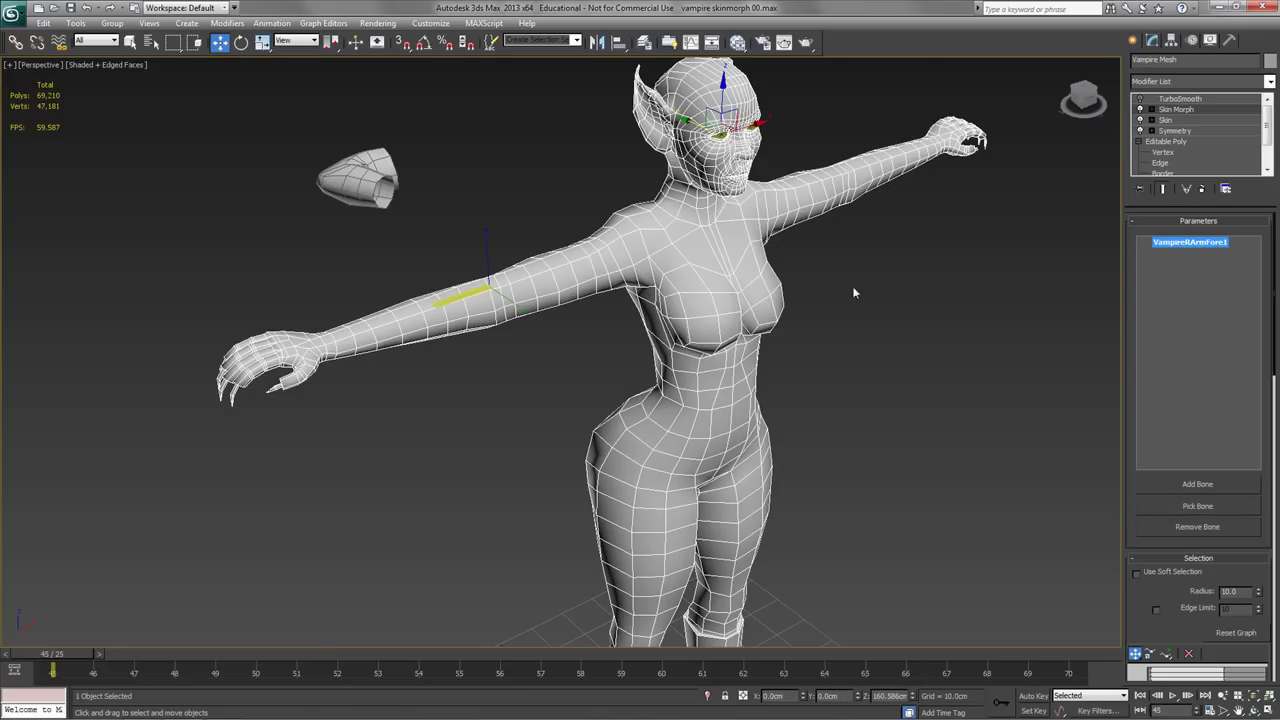
pyautogui.keyDown('alt'); pyautogui.moveTo(952, 244); pyautogui.dragTo(538, 383, button='middle'); pyautogui.keyUp('alt')
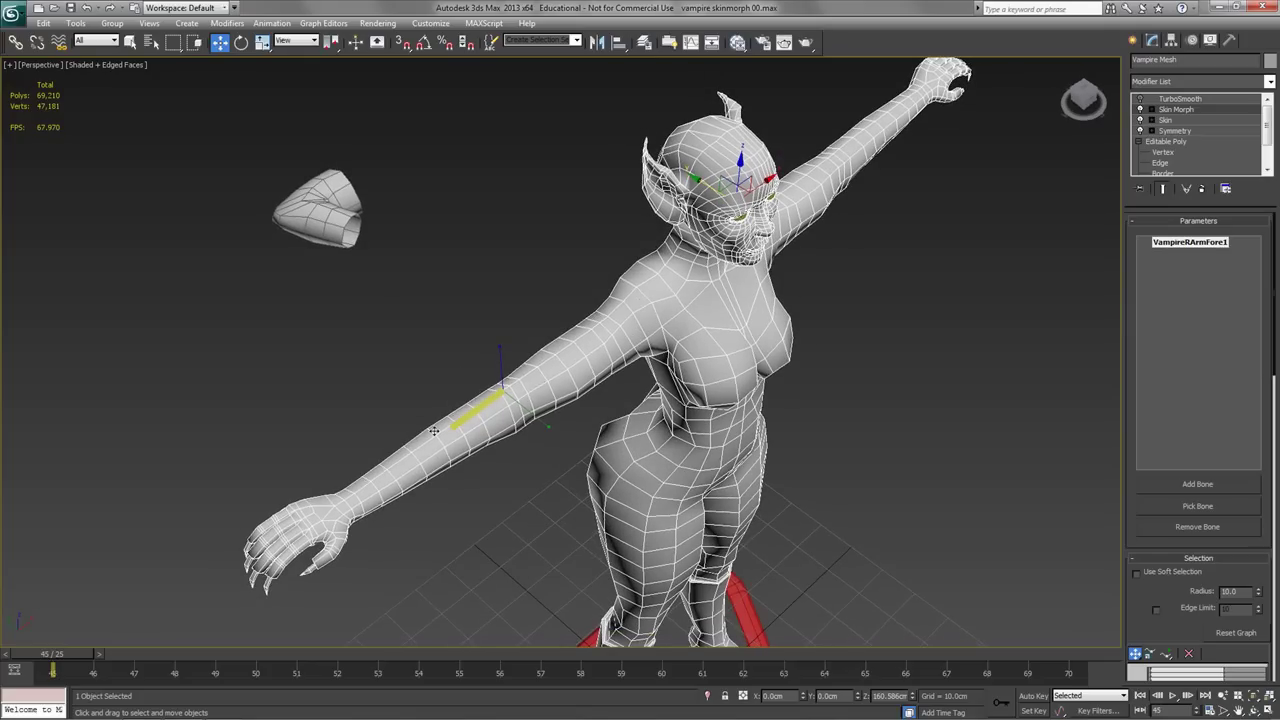
pyautogui.moveTo(68, 655)
pyautogui.mouseDown()
pyautogui.moveTo(500, 662)
pyautogui.moveTo(55, 669)
pyautogui.mouseUp()
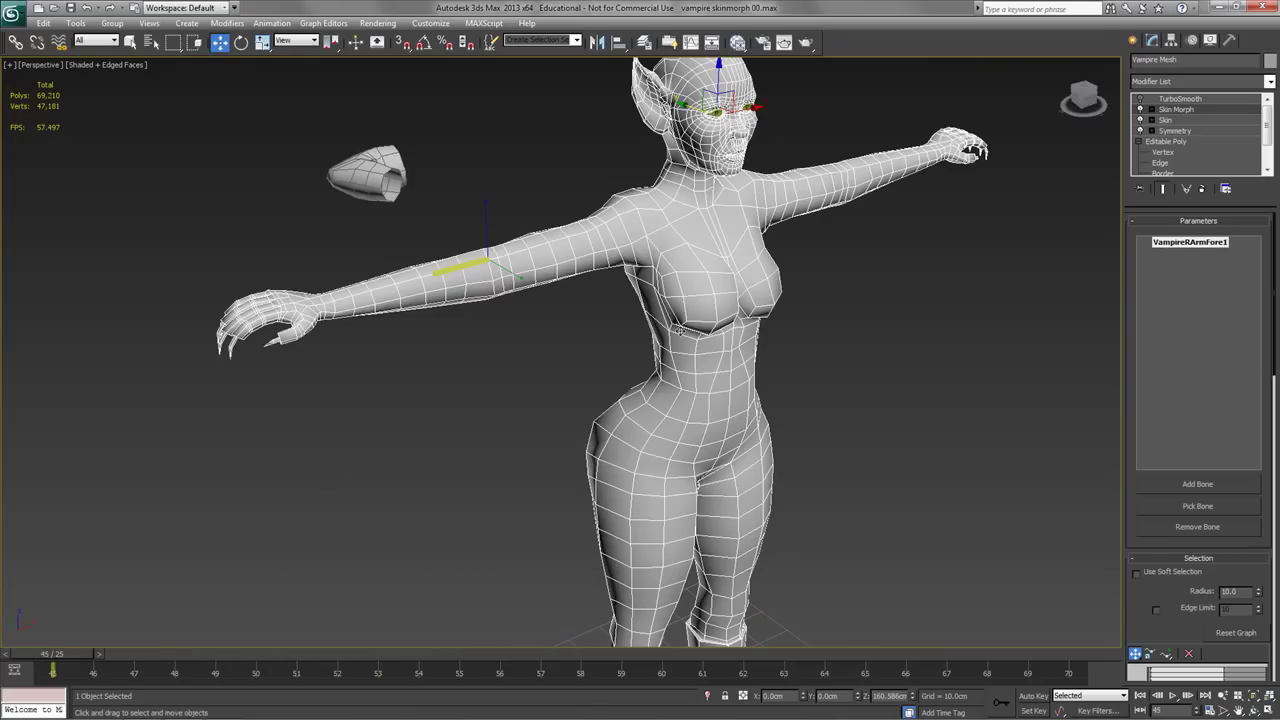
pyautogui.scroll(-10, 1214, 427)
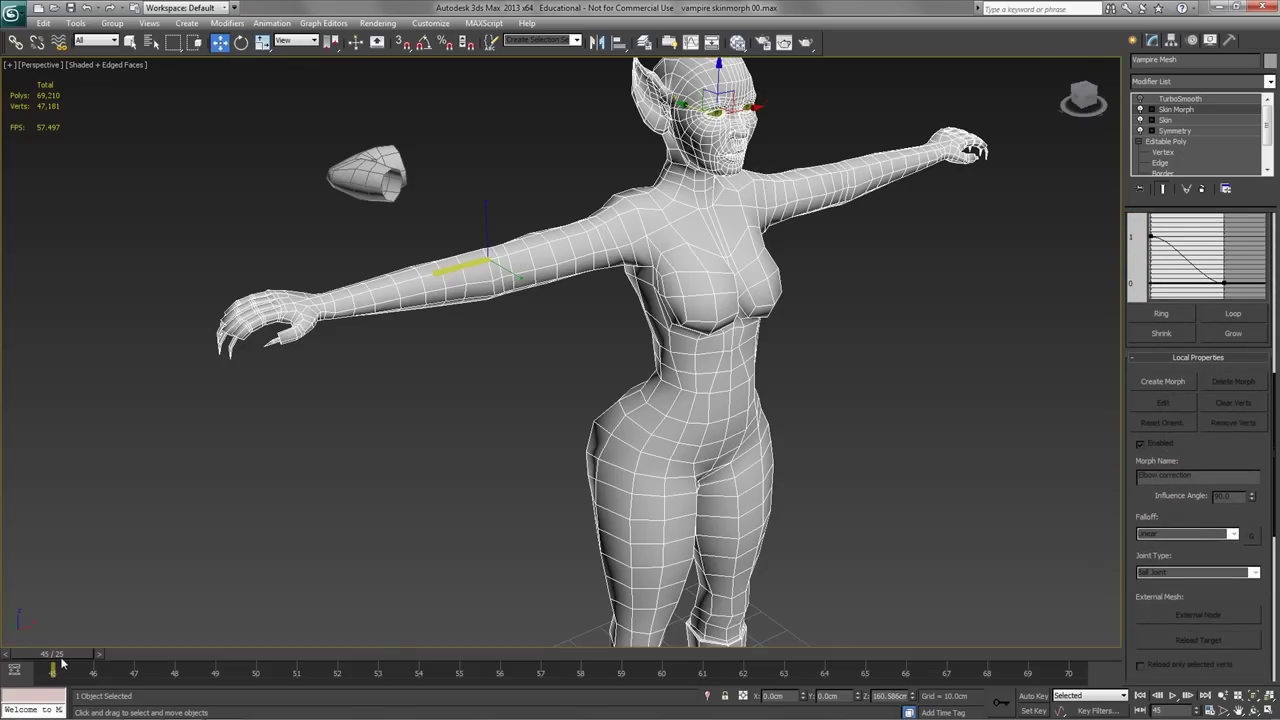
pyautogui.moveTo(61, 663); pyautogui.dragTo(661, 663)
pyautogui.press('w')
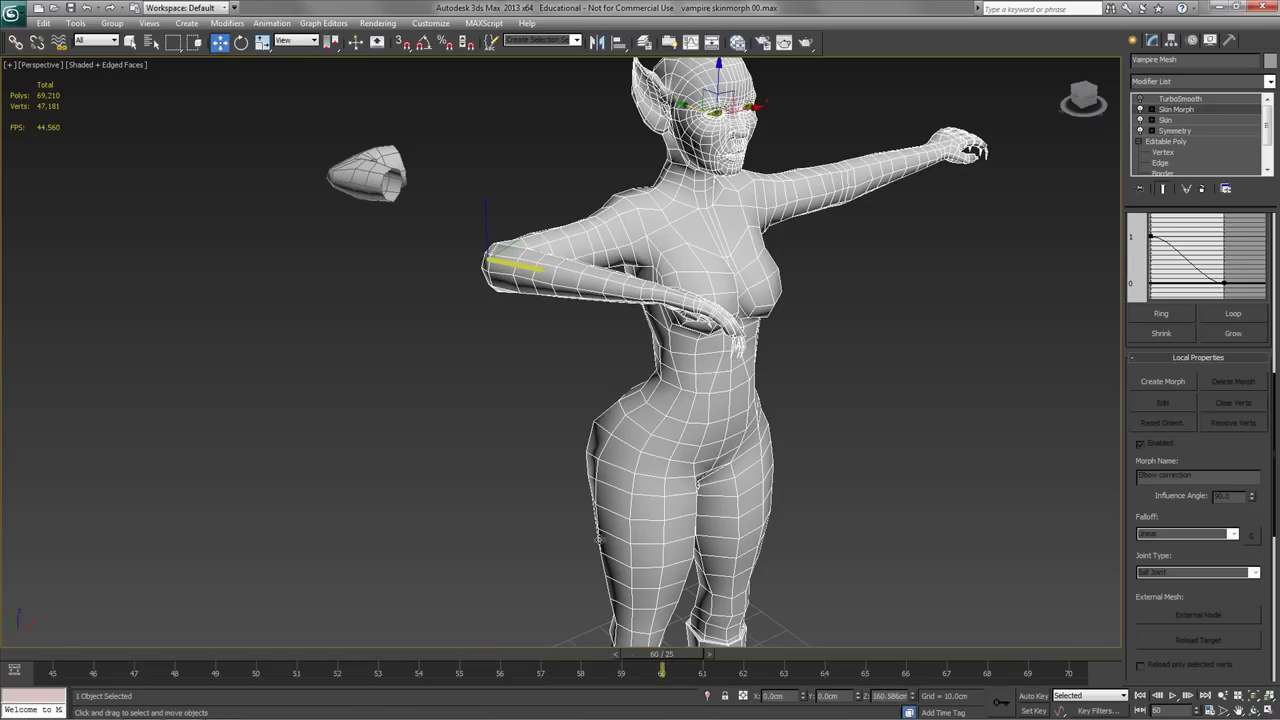
pyautogui.keyDown('alt'); pyautogui.moveTo(506, 325); pyautogui.dragTo(502, 360, button='middle'); pyautogui.keyUp('alt')
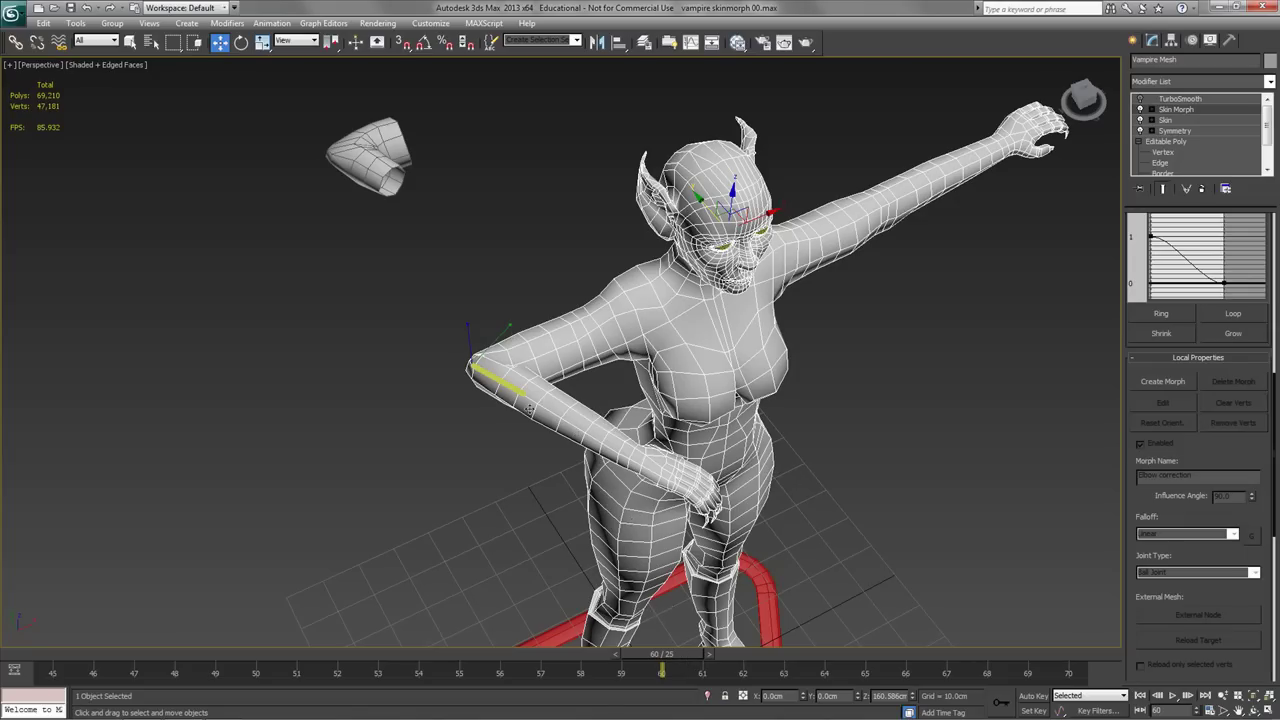
# Create a morph for the bent forearm pose and name it Elbow Correction.
pyautogui.click(1157, 384)
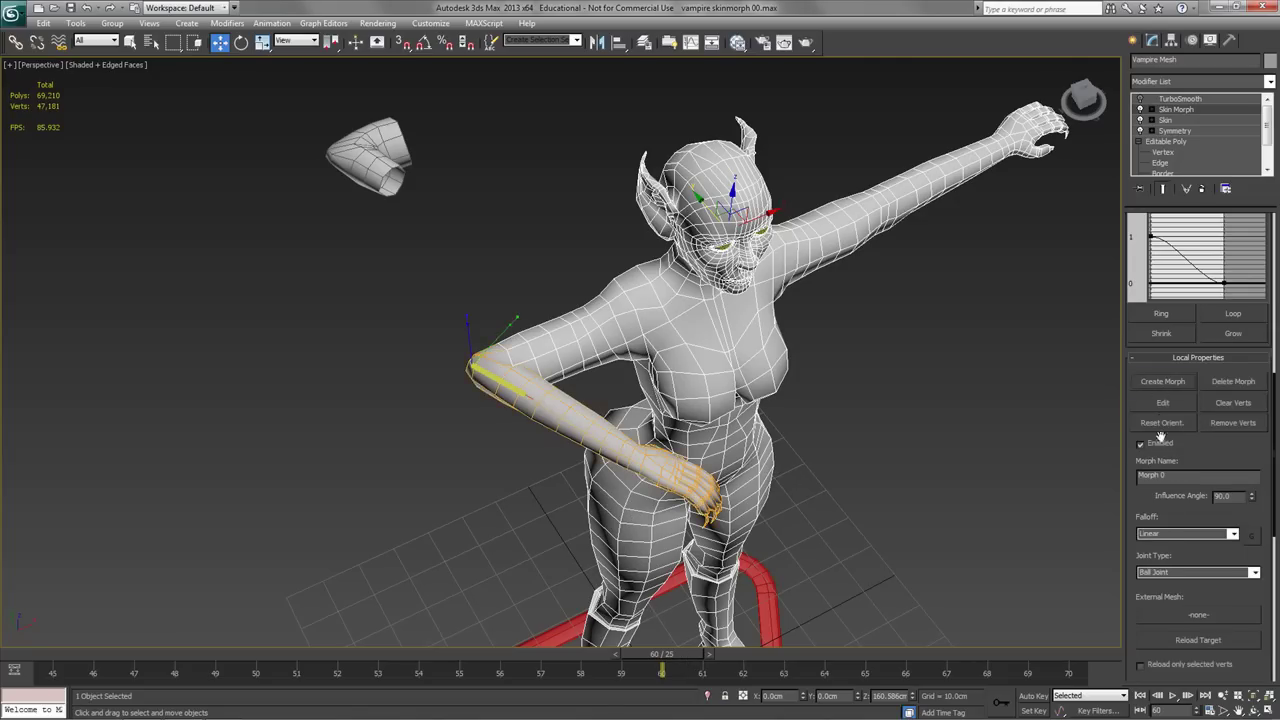
pyautogui.moveTo(1166, 479); pyautogui.dragTo(1088, 478)
pyautogui.write('Elbow Correction')
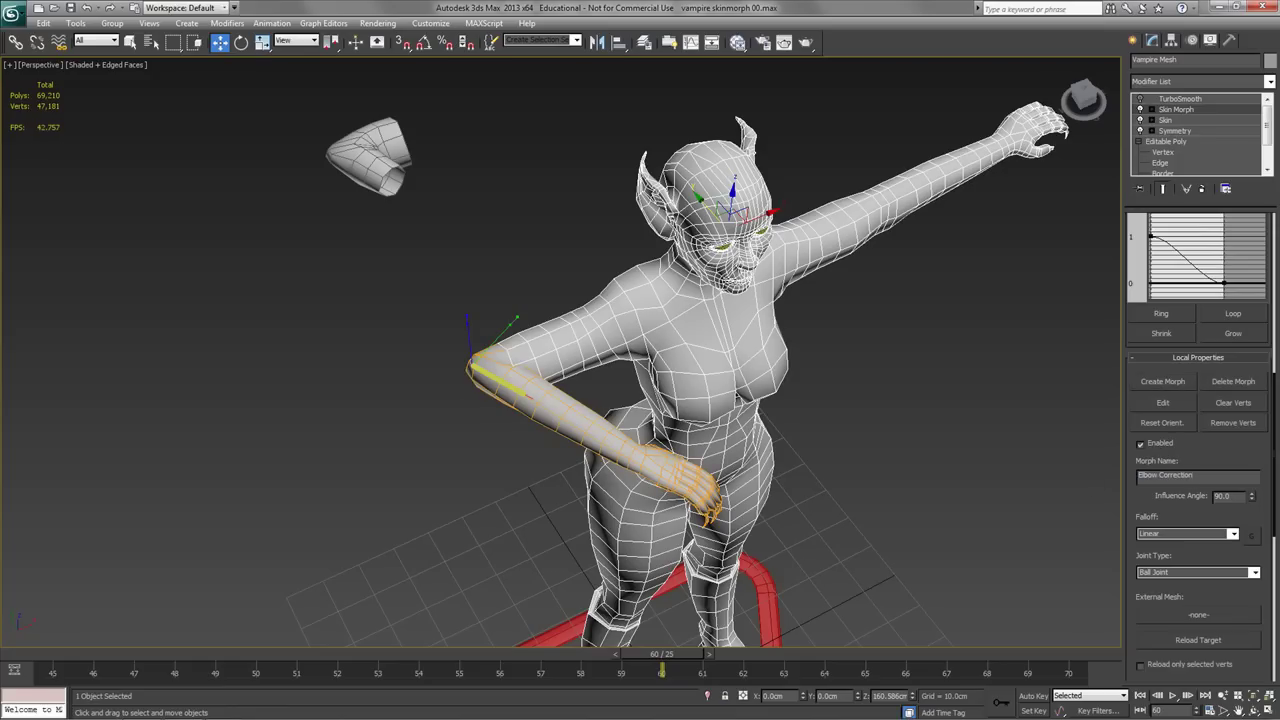
pyautogui.press('Return')
pyautogui.moveTo(1131, 446); pyautogui.dragTo(1144, 717)
pyautogui.moveTo(1132, 288); pyautogui.dragTo(1098, 669)
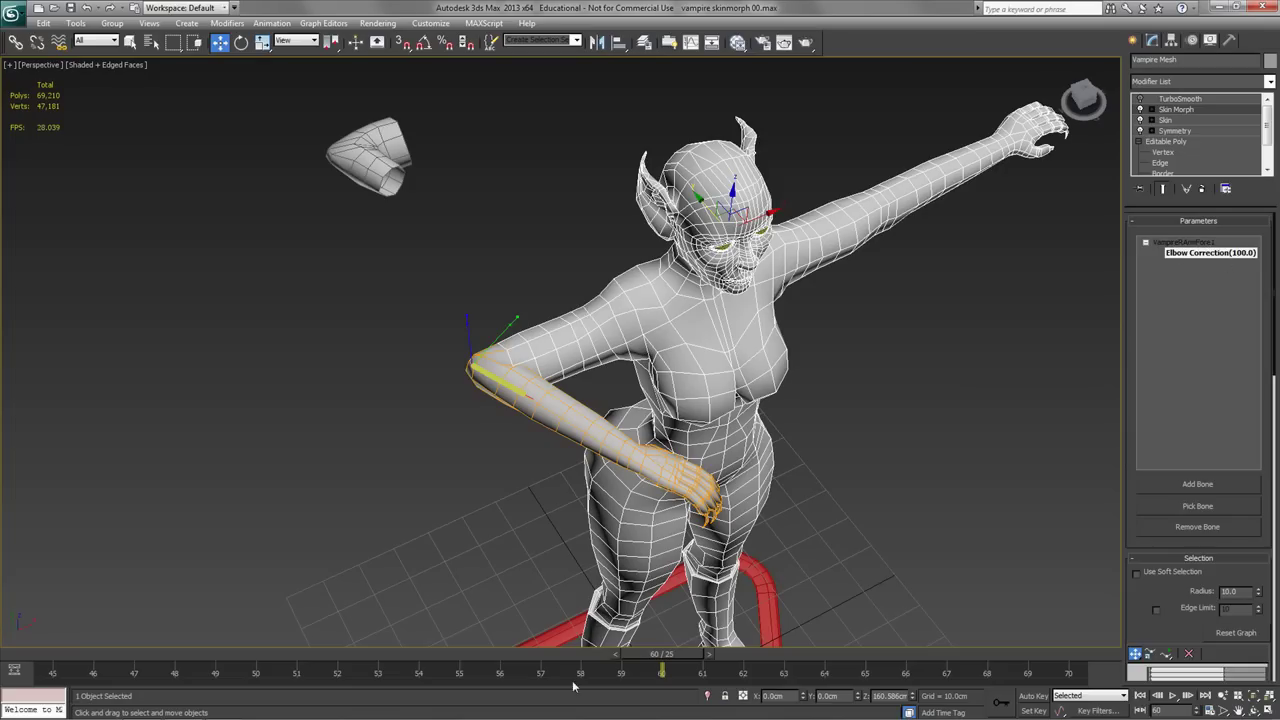
# Scrub the animation back to frame 46 and forward to frame 60 to check the Elbow Correction morph's weight.
pyautogui.moveTo(659, 664); pyautogui.dragTo(112, 600)
pyautogui.press('w')
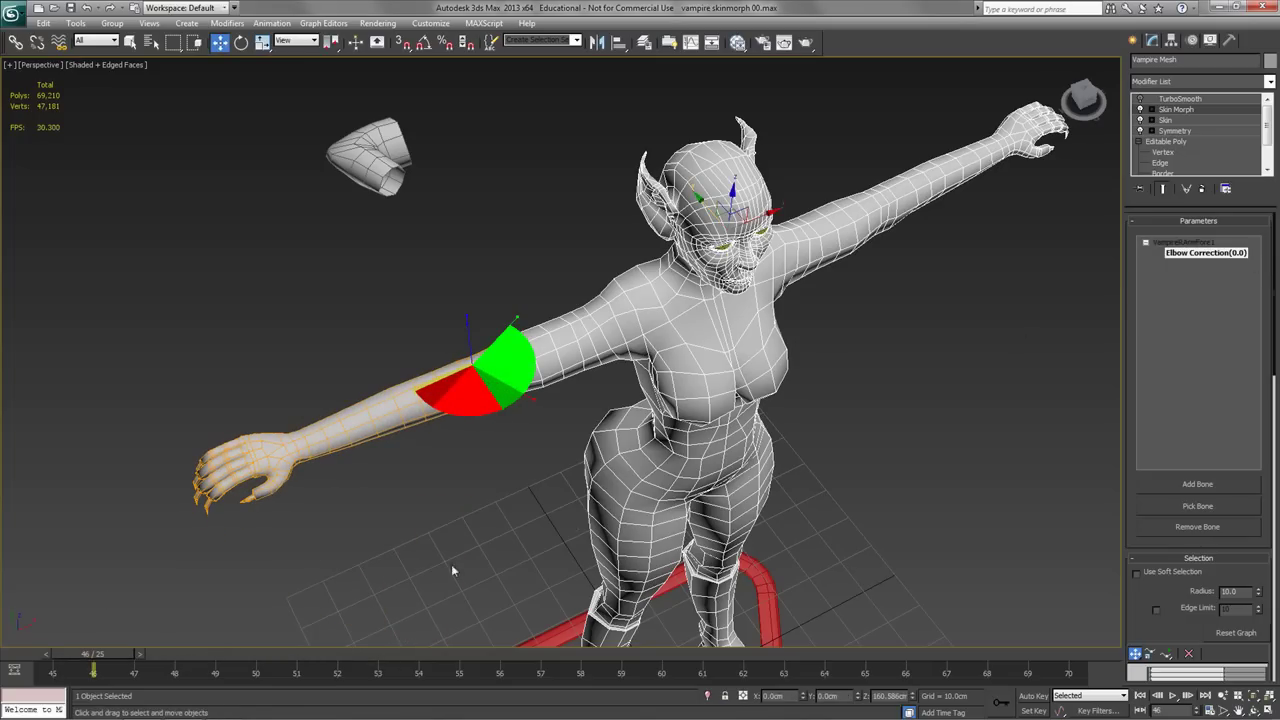
pyautogui.moveTo(130, 655); pyautogui.dragTo(676, 667)
pyautogui.press('w')
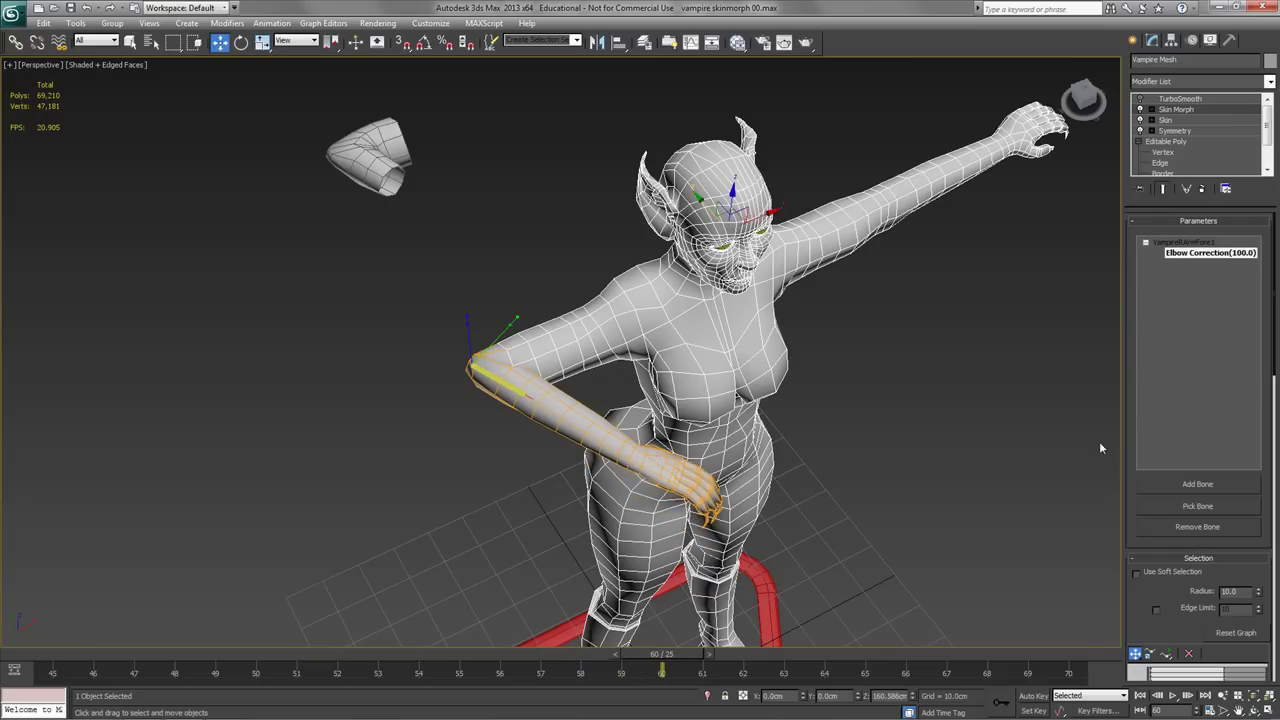
# Examine the bent elbow and review the Elbow Correction morph's local, mirror and display settings.
pyautogui.keyDown('alt'); pyautogui.moveTo(842, 445); pyautogui.dragTo(548, 296, button='middle'); pyautogui.keyUp('alt')
pyautogui.keyDown('alt'); pyautogui.moveTo(652, 452); pyautogui.dragTo(571, 284, button='middle'); pyautogui.keyUp('alt')
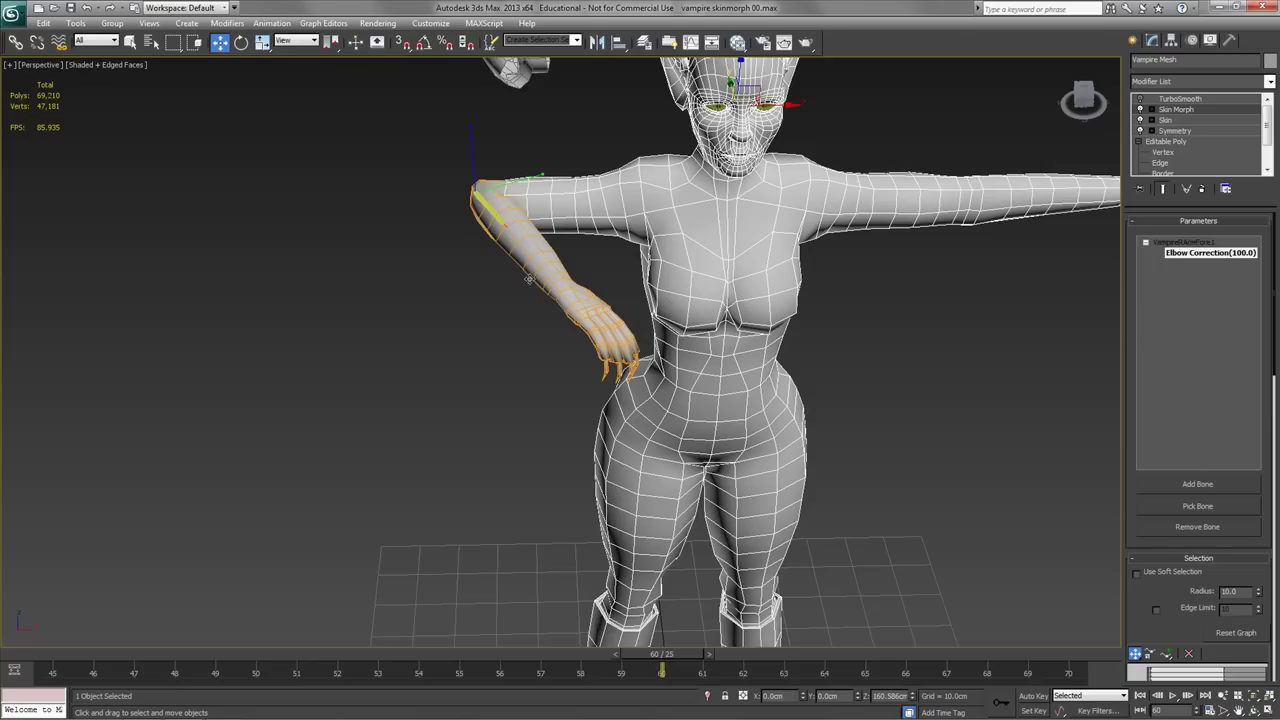
pyautogui.scroll(-5, 1138, 503)
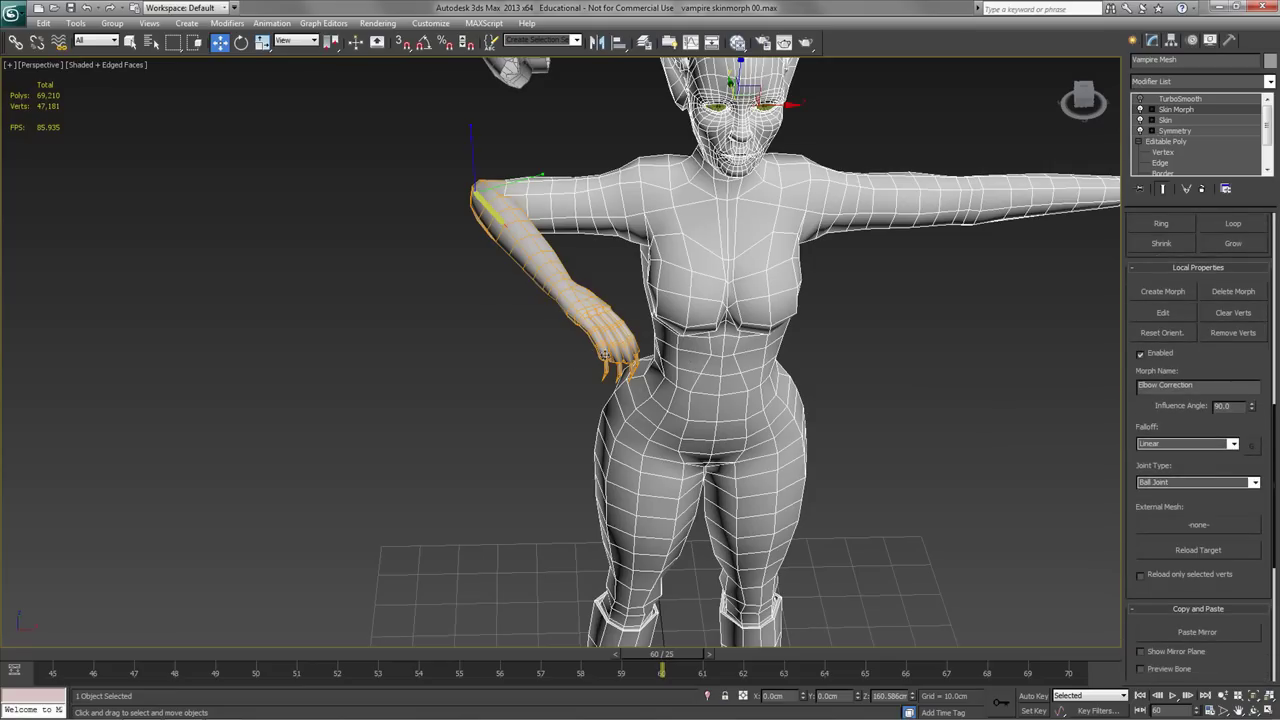
pyautogui.scroll(-4, 566, 439)
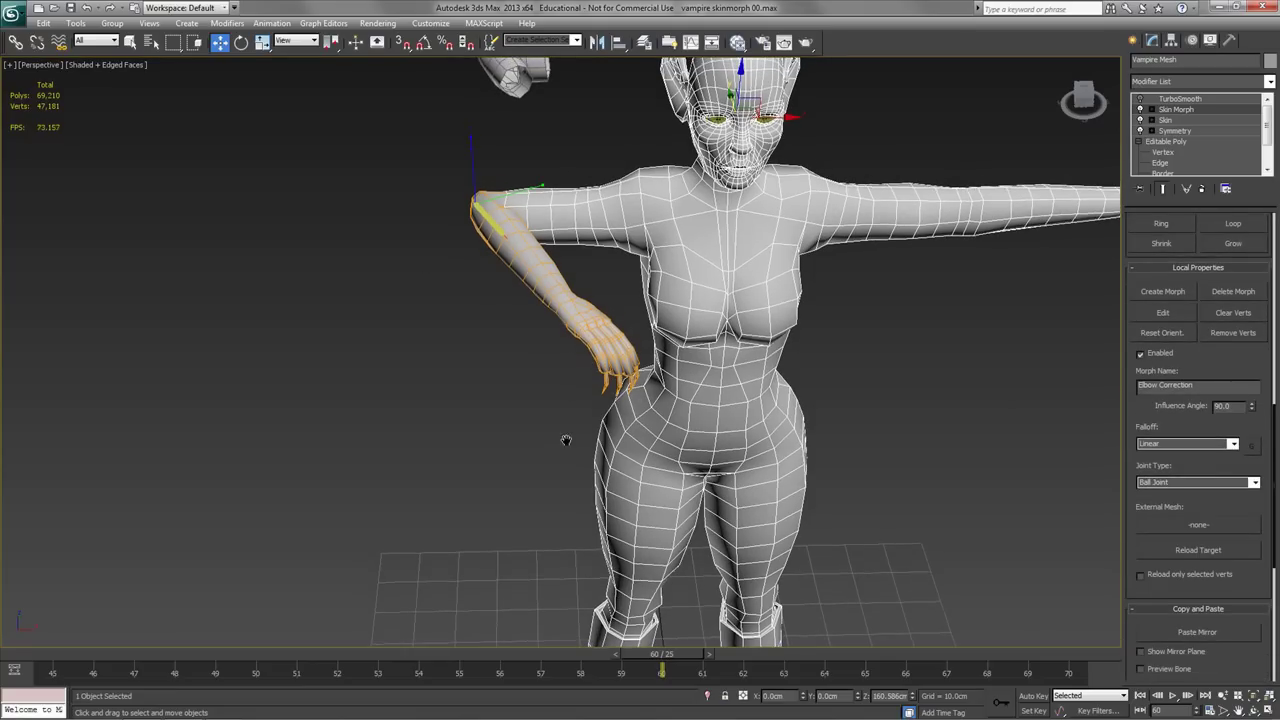
pyautogui.scroll(5, 682, 470)
pyautogui.moveTo(769, 509); pyautogui.dragTo(616, 307, button='middle')
pyautogui.scroll(-3, 650, 336)
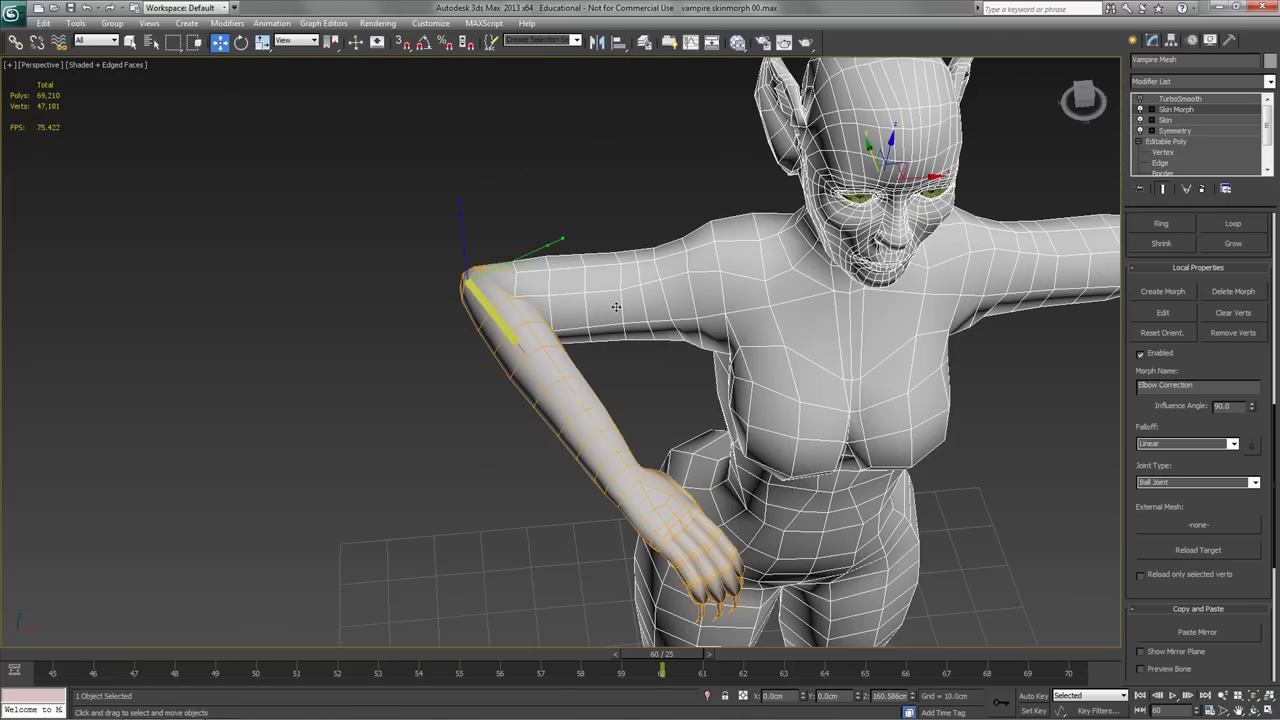
pyautogui.scroll(-3, 1257, 659)
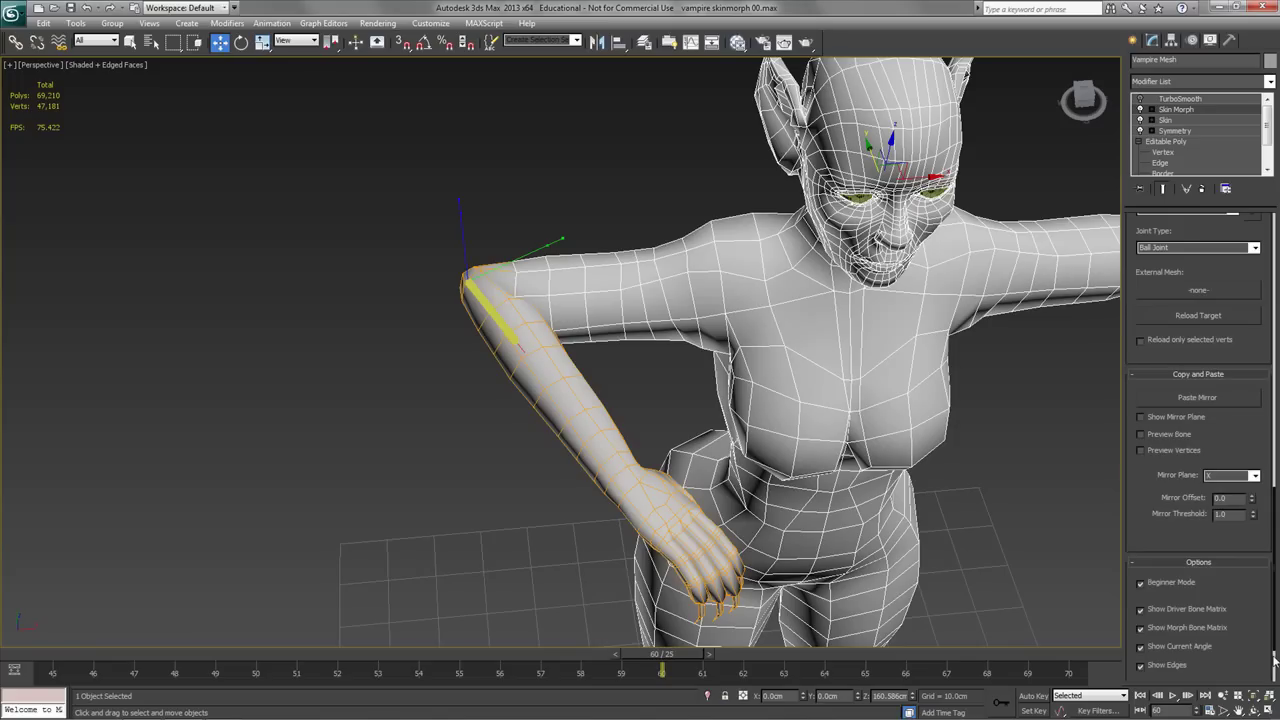
pyautogui.scroll(2, 1265, 645)
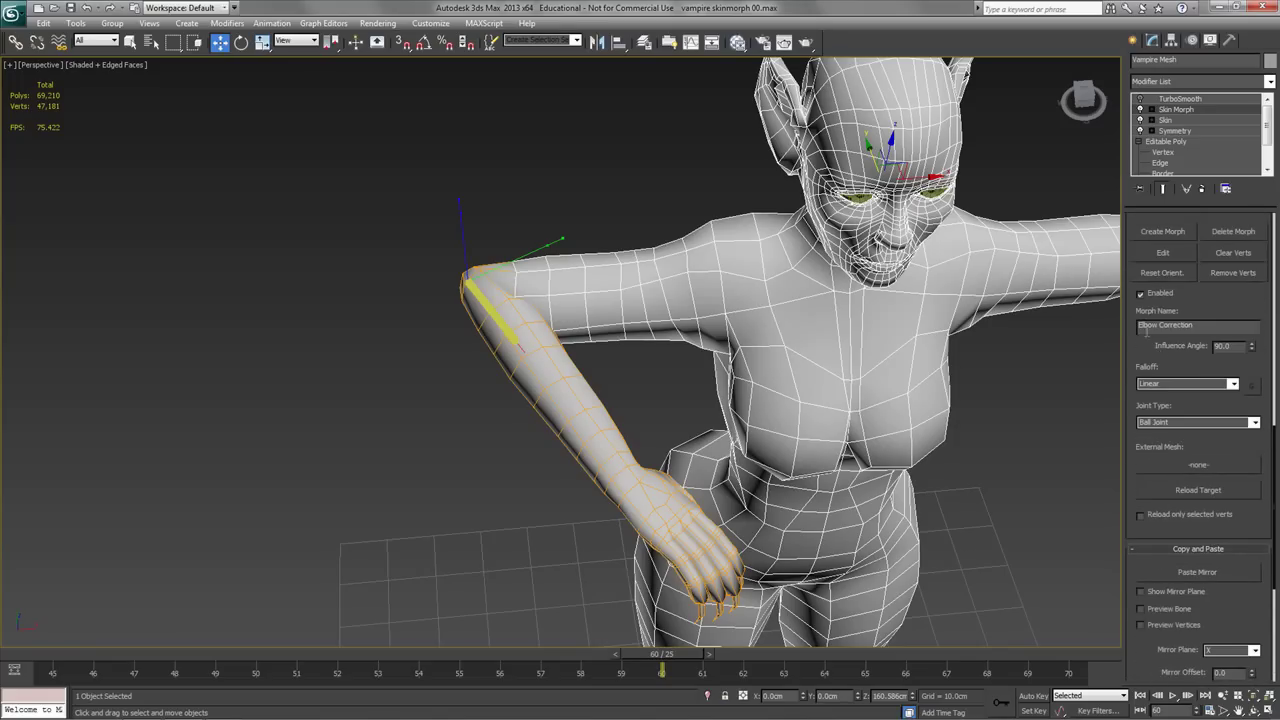
pyautogui.scroll(2, 1130, 343)
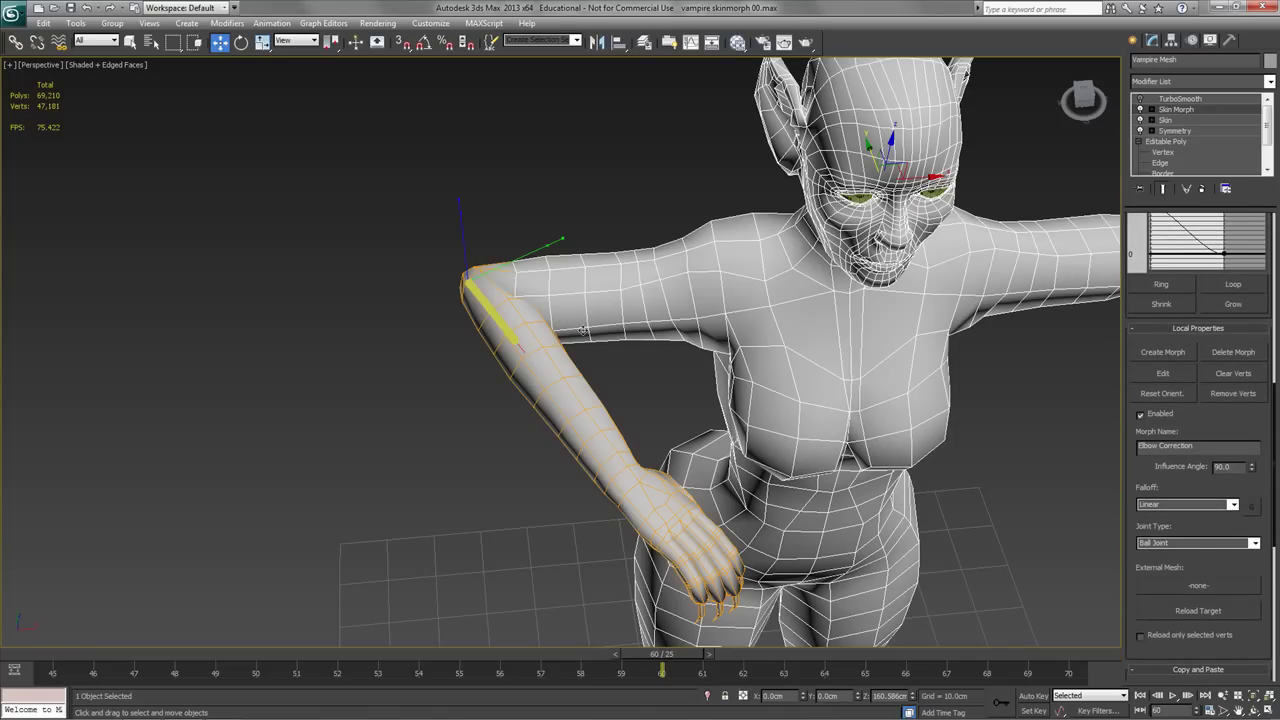
# Start editing the Elbow Correction morph and select the vertices around the bent right elbow from the top view.
pyautogui.press('t')
pyautogui.moveTo(524, 316); pyautogui.dragTo(597, 354, button='middle')
pyautogui.scroll(5, 597, 356)
pyautogui.moveTo(594, 427); pyautogui.dragTo(655, 408, button='middle')
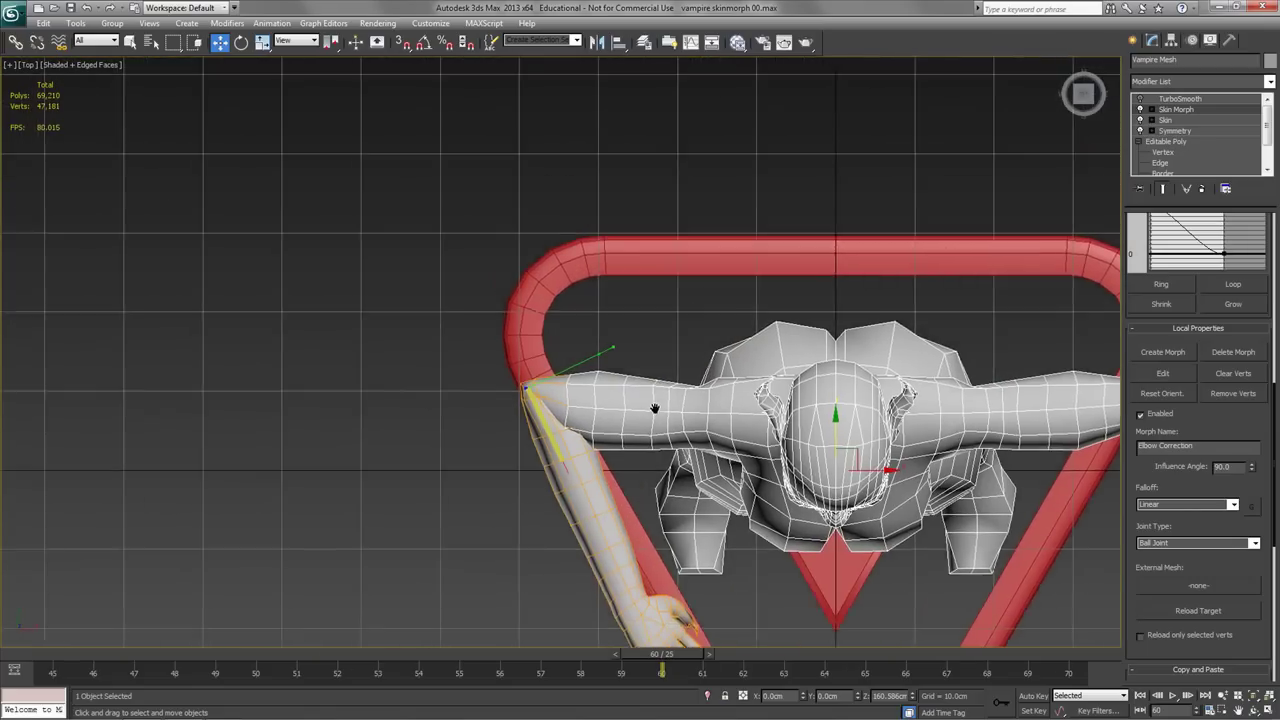
pyautogui.scroll(-3, 654, 408)
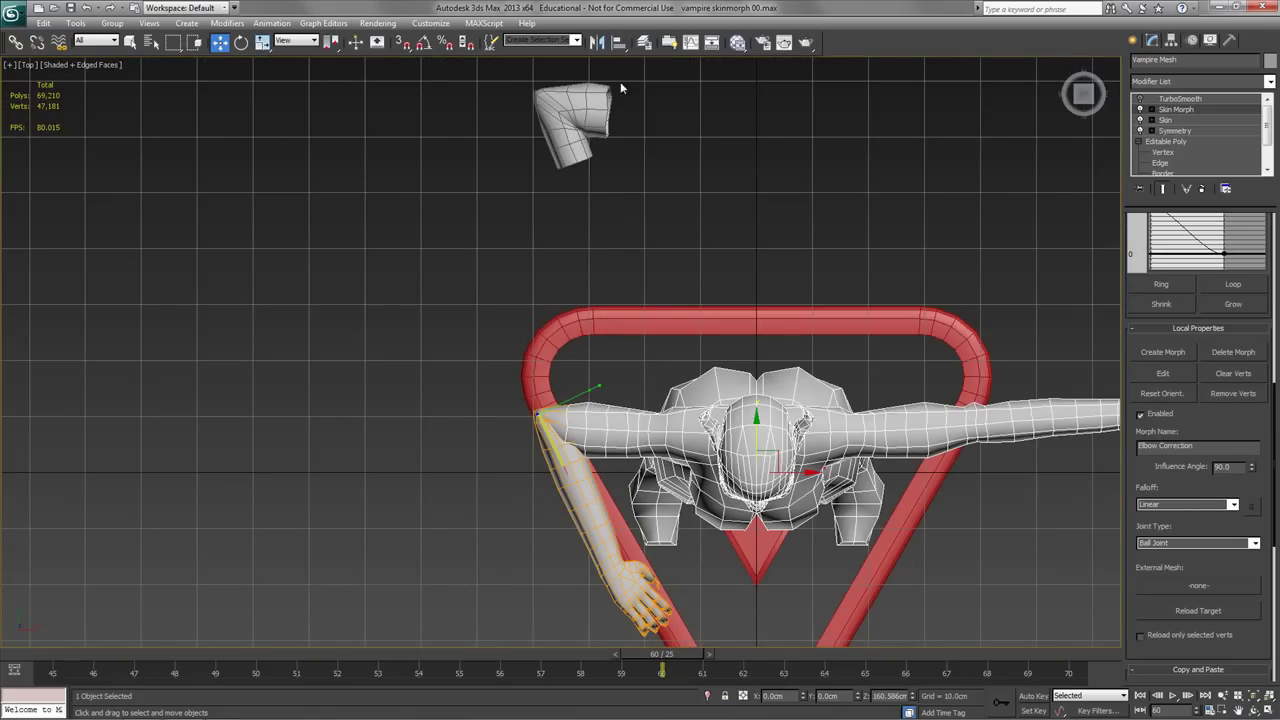
pyautogui.click(1165, 372)
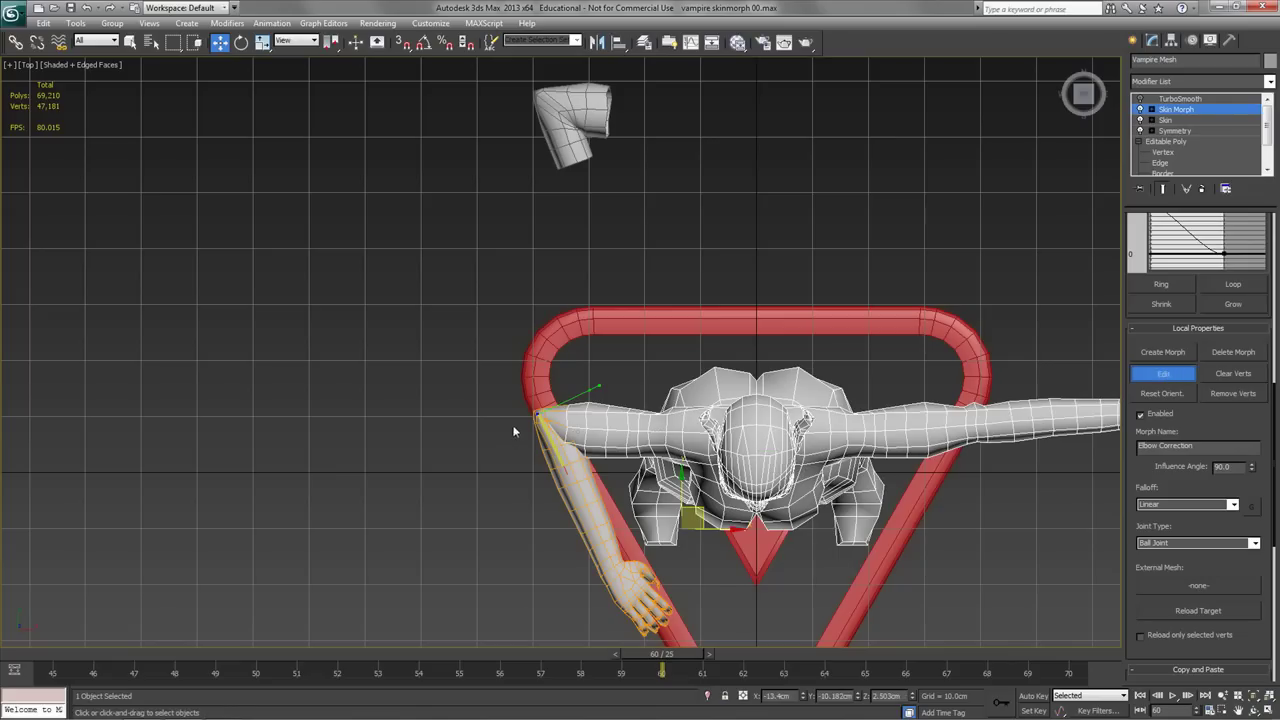
pyautogui.moveTo(499, 368); pyautogui.dragTo(620, 502)
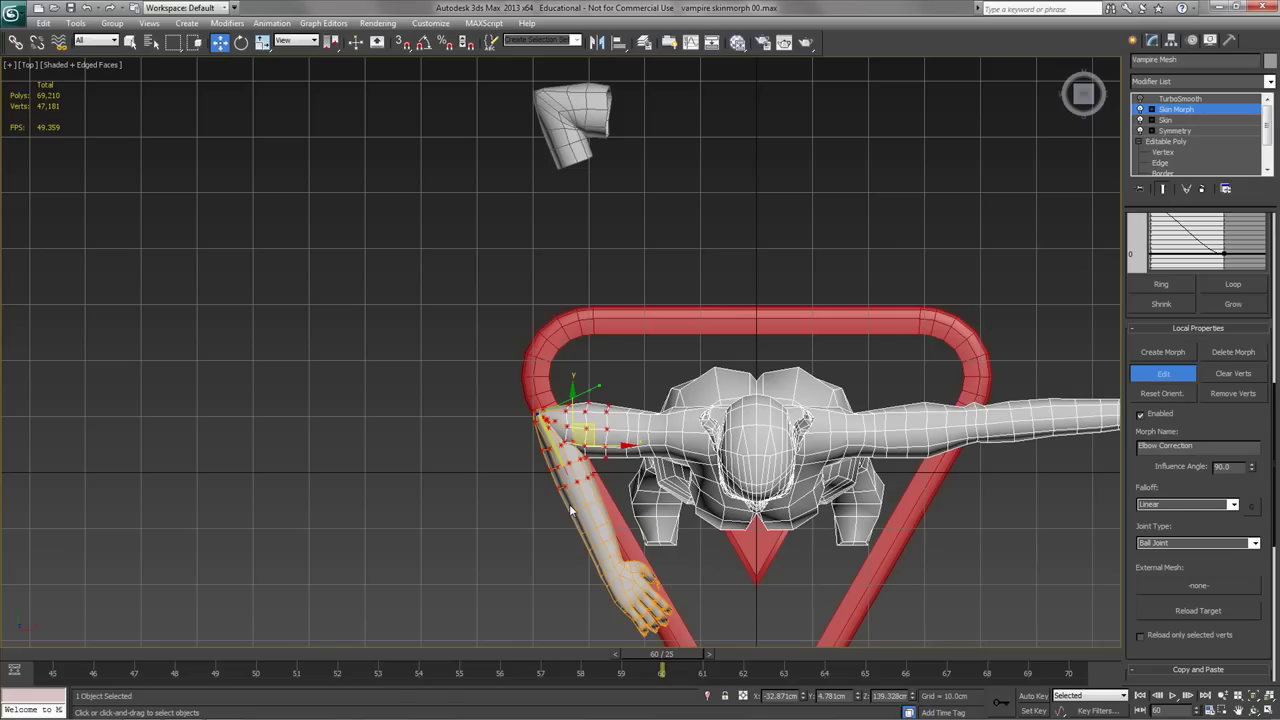
# Invert the selection, remove all vertices outside the elbow from the morph, and invert again to reselect the elbow vertices.
pyautogui.hotkey('ctrl', 'a')
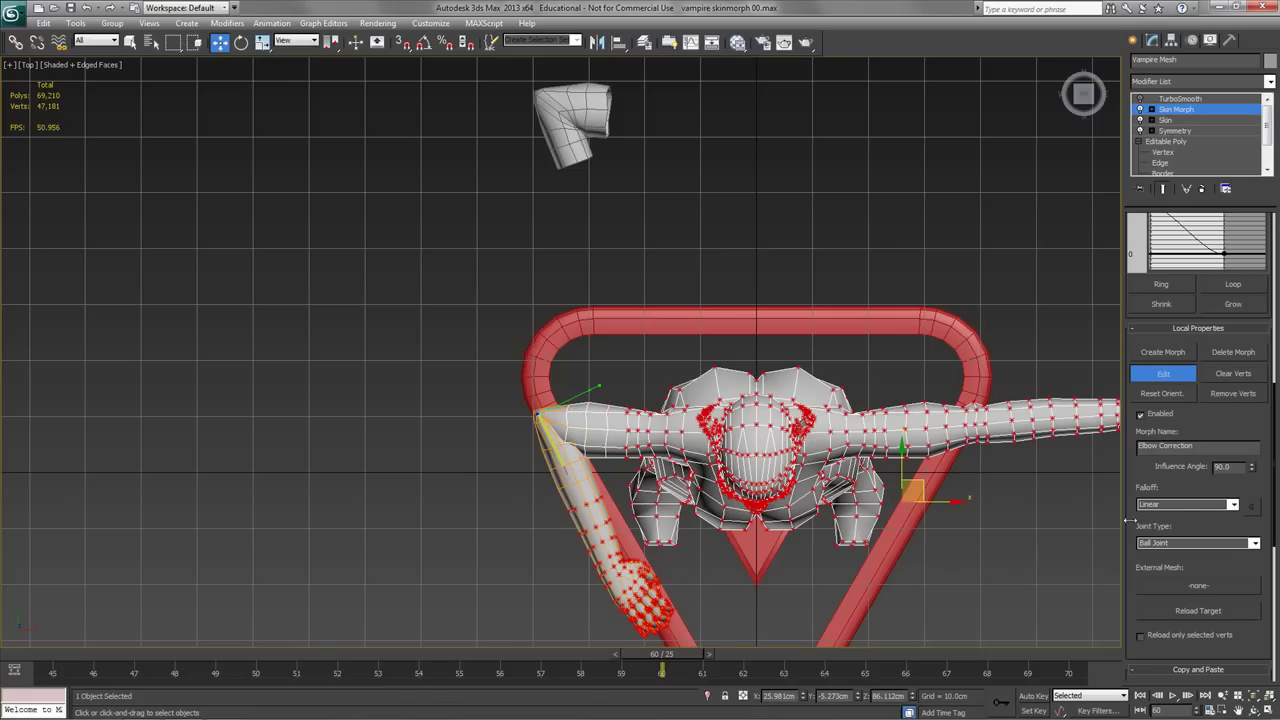
pyautogui.click(1233, 394)
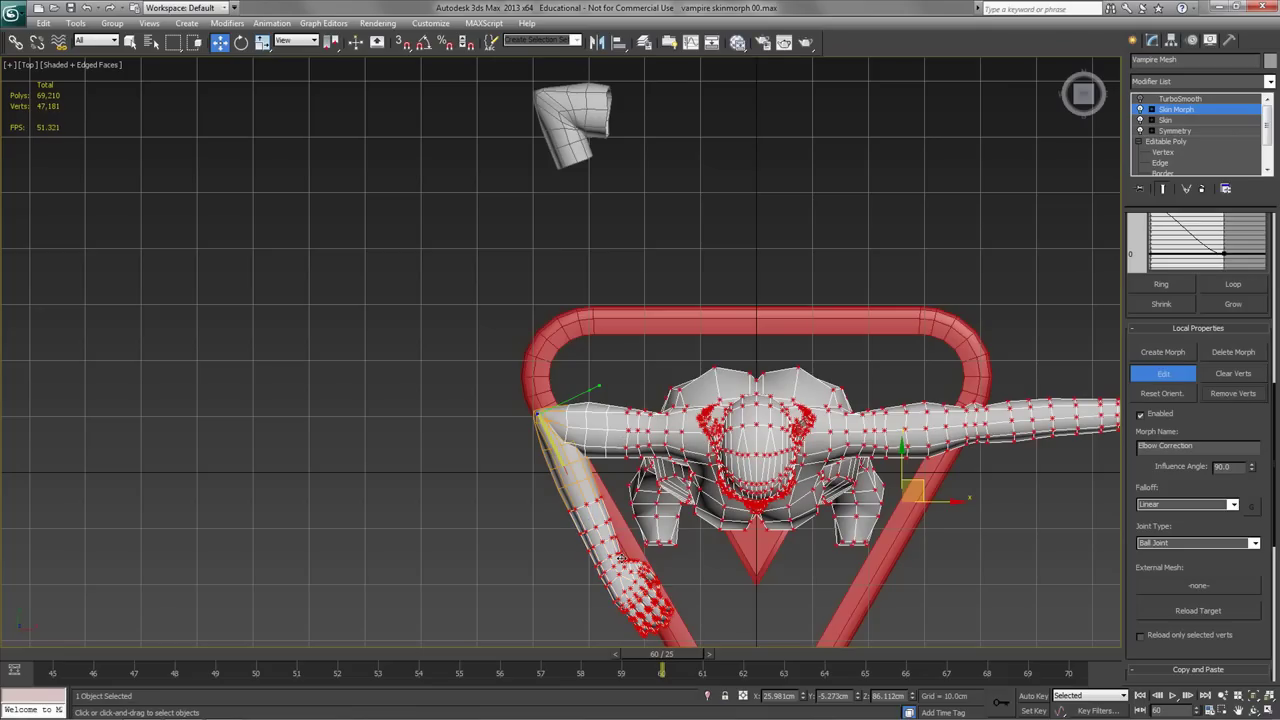
pyautogui.hotkey('ctrl', 'i')
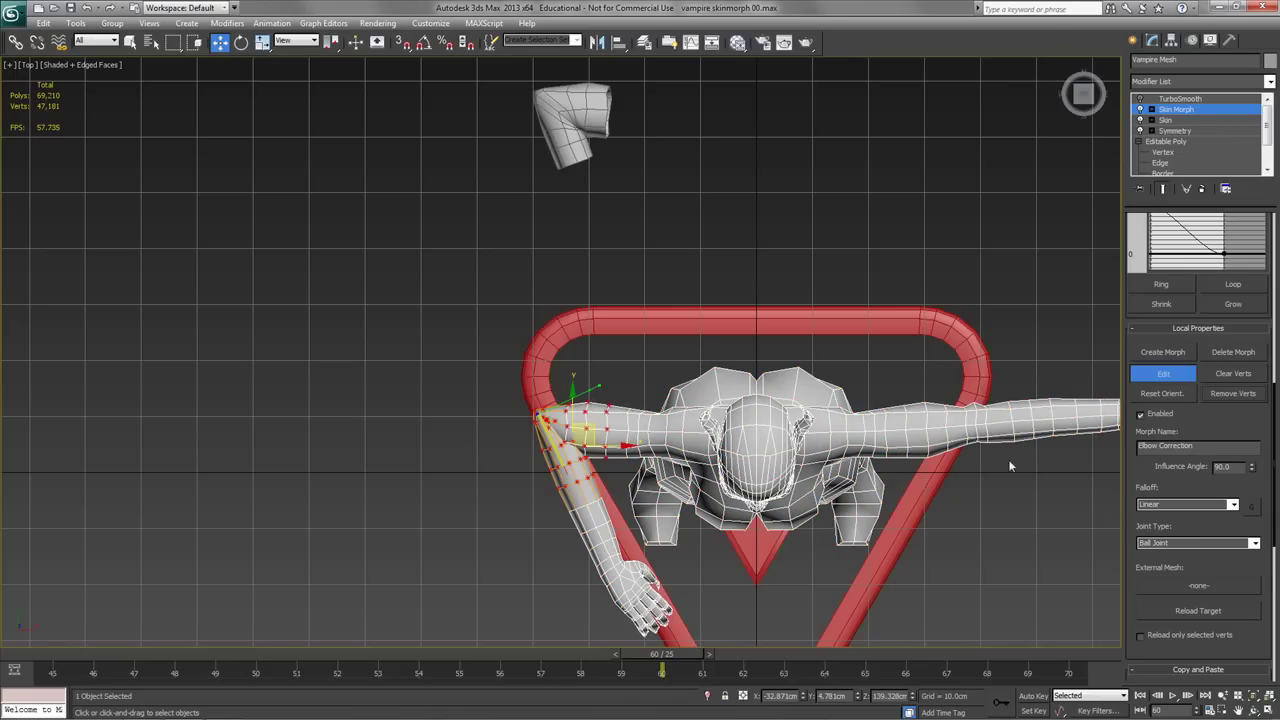
# Limit target reloading to the selected vertices and assign the sculpted elbow piece Vampire Mesh001 as the morph's external mesh.
pyautogui.scroll(-2, 1214, 519)
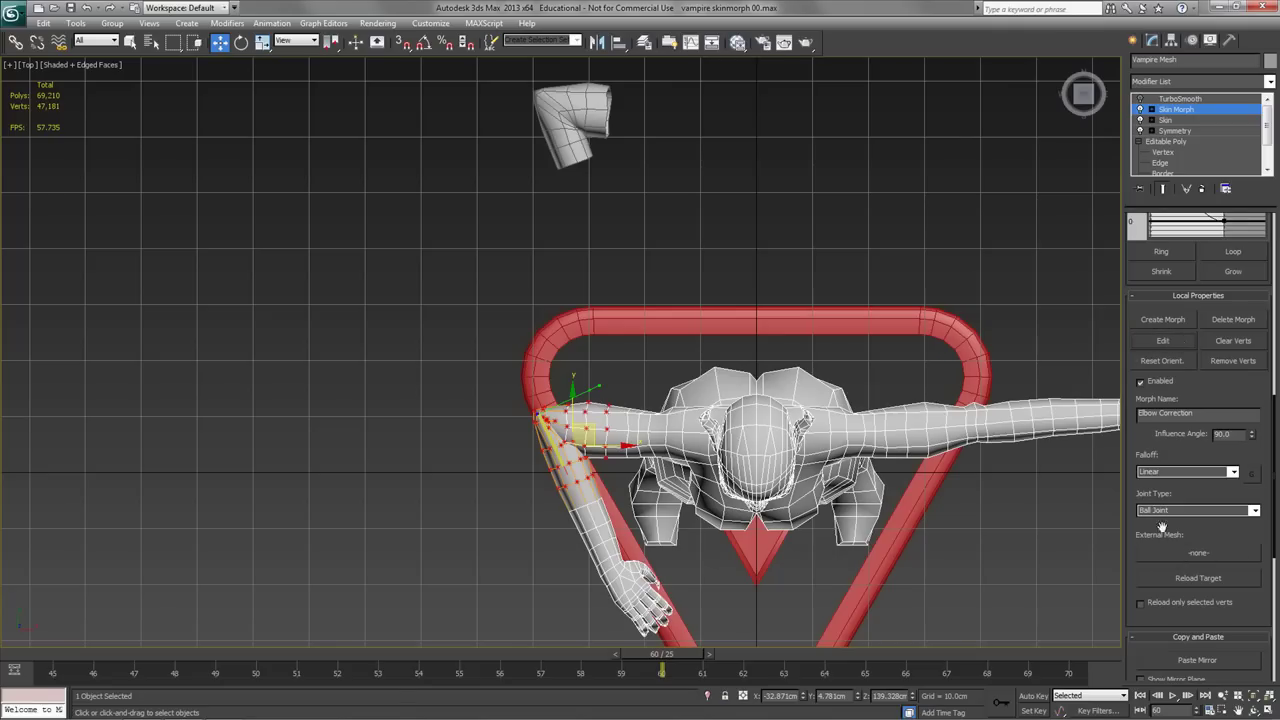
pyautogui.click(1140, 604)
pyautogui.click(1195, 554)
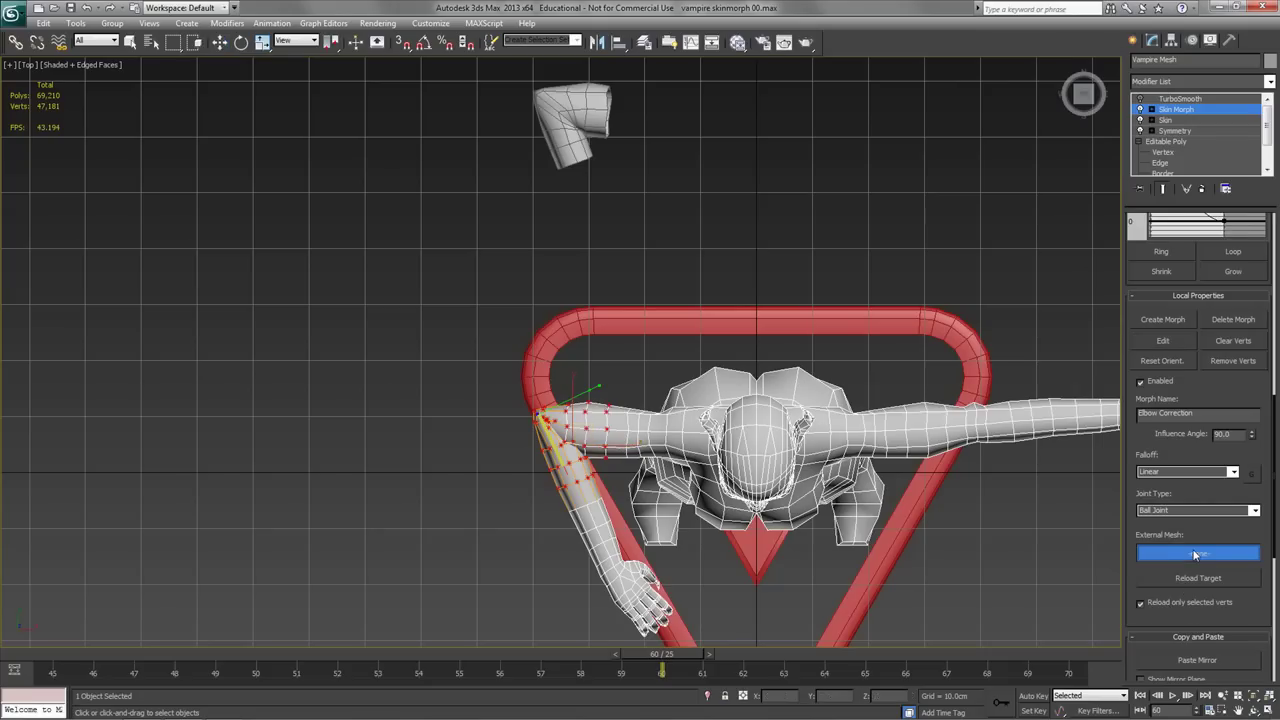
pyautogui.click(579, 107)
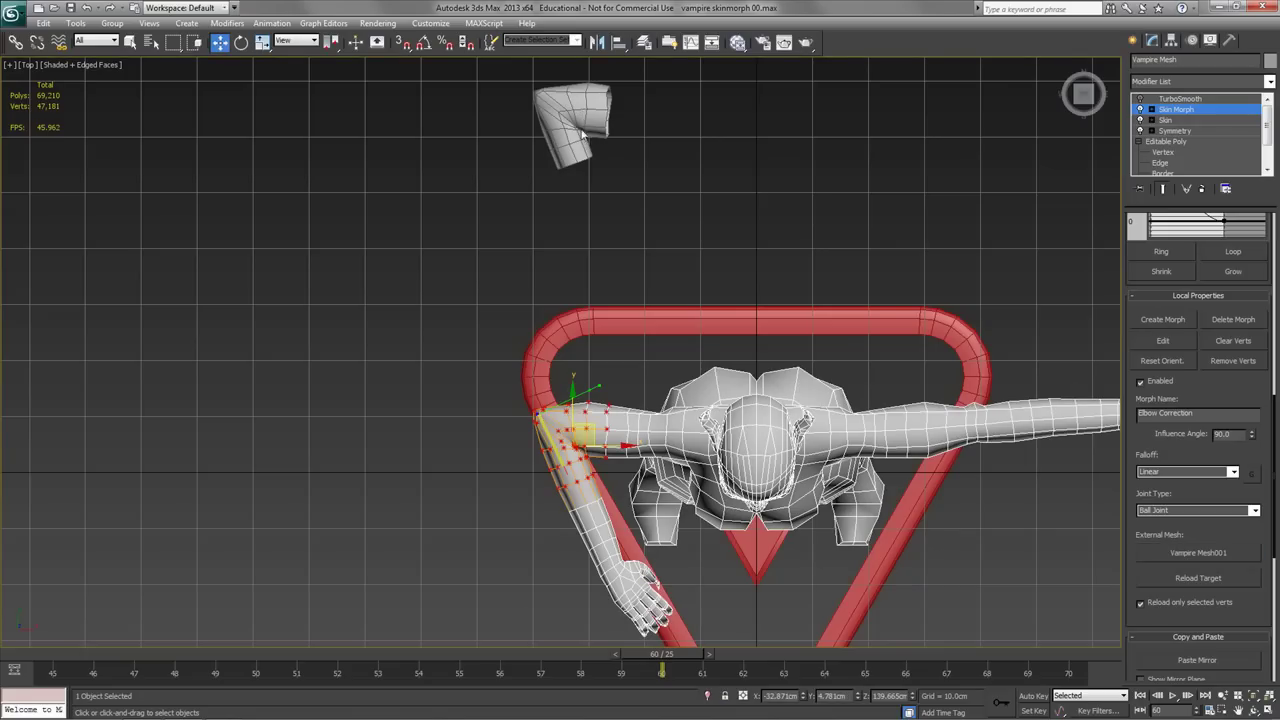
# Inspect the corrected elbow from above and scrub the animation around frame 60.
pyautogui.moveTo(632, 454); pyautogui.dragTo(663, 389, button='middle')
pyautogui.scroll(3, 662, 458)
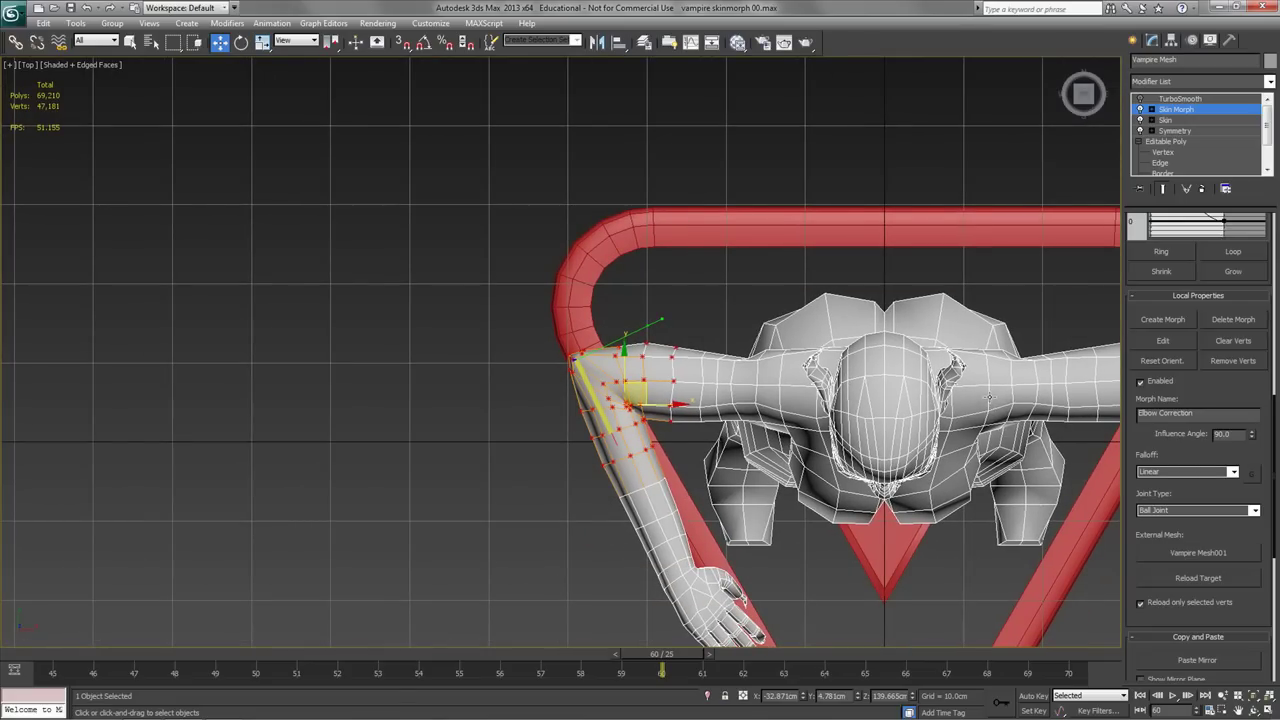
pyautogui.moveTo(949, 351); pyautogui.dragTo(949, 314, button='middle')
pyautogui.moveTo(726, 426); pyautogui.dragTo(758, 425, button='middle')
pyautogui.moveTo(661, 655); pyautogui.dragTo(633, 573)
pyautogui.press('w')
pyautogui.press('.')
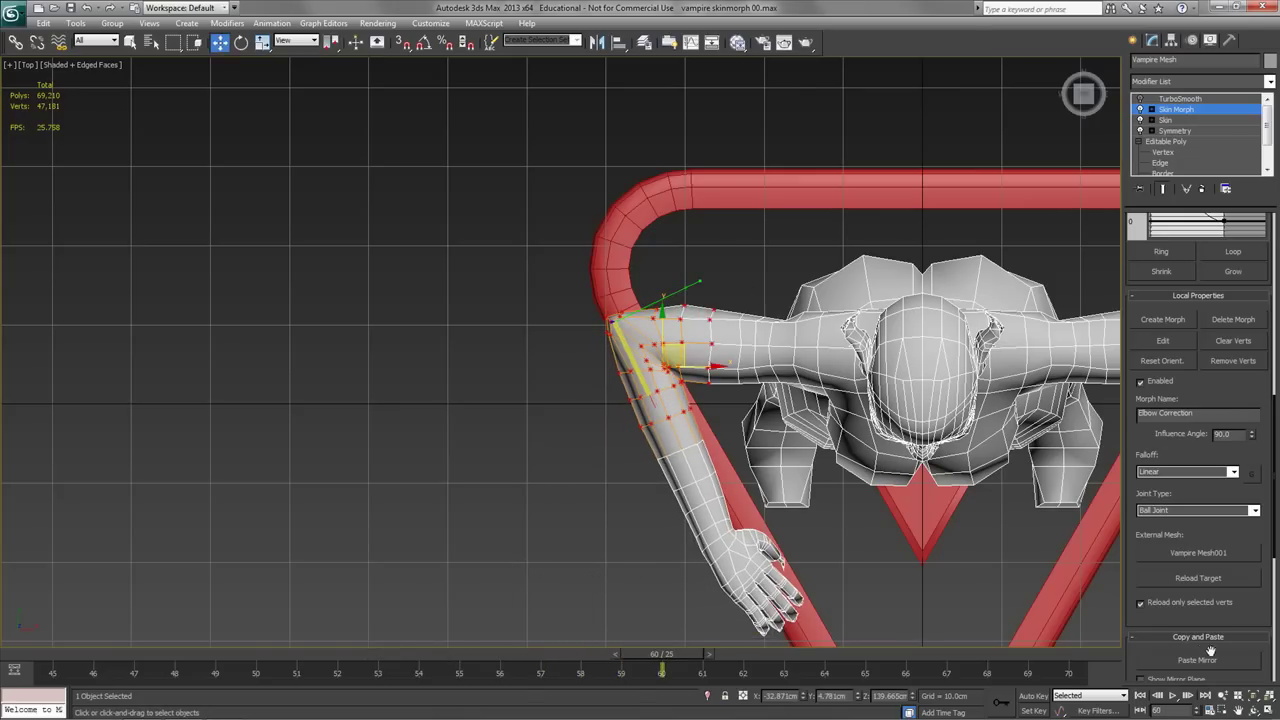
# Turn off the current angle display and scrub the animation to frame 53 to check the half-bent elbow.
pyautogui.moveTo(1133, 660); pyautogui.dragTo(1142, 242)
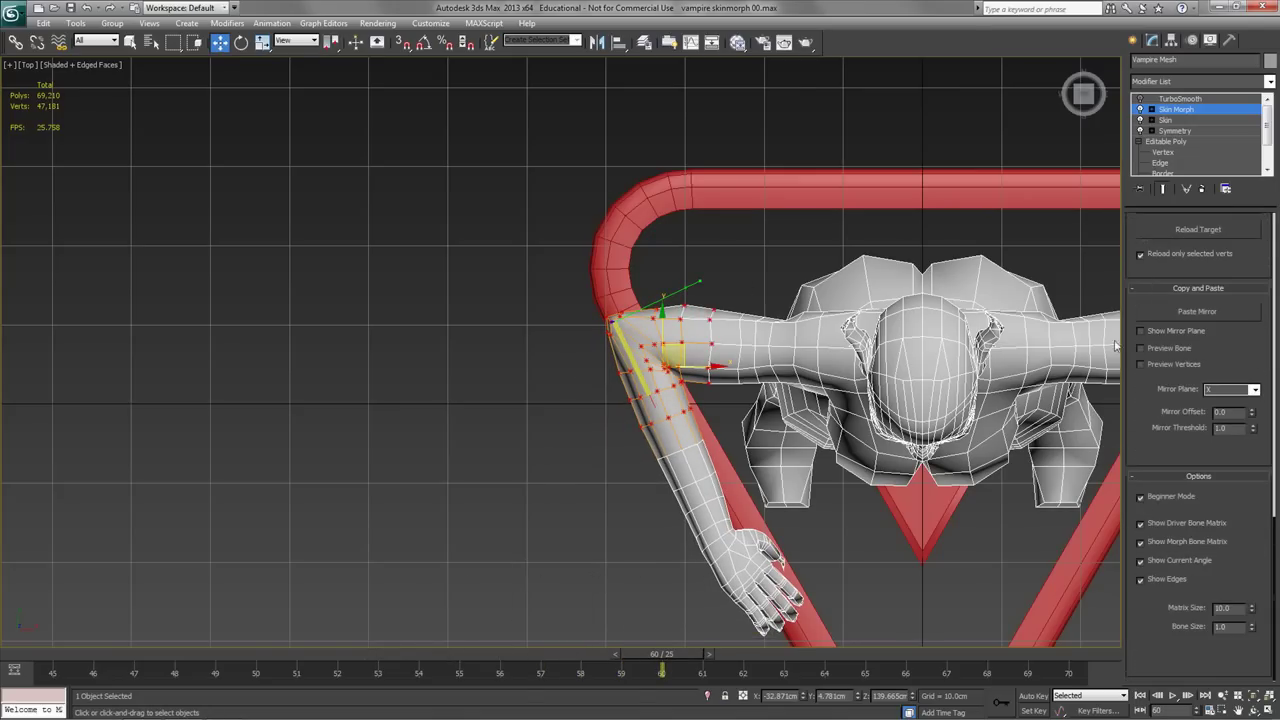
pyautogui.click(1140, 561)
pyautogui.moveTo(632, 655); pyautogui.dragTo(652, 573)
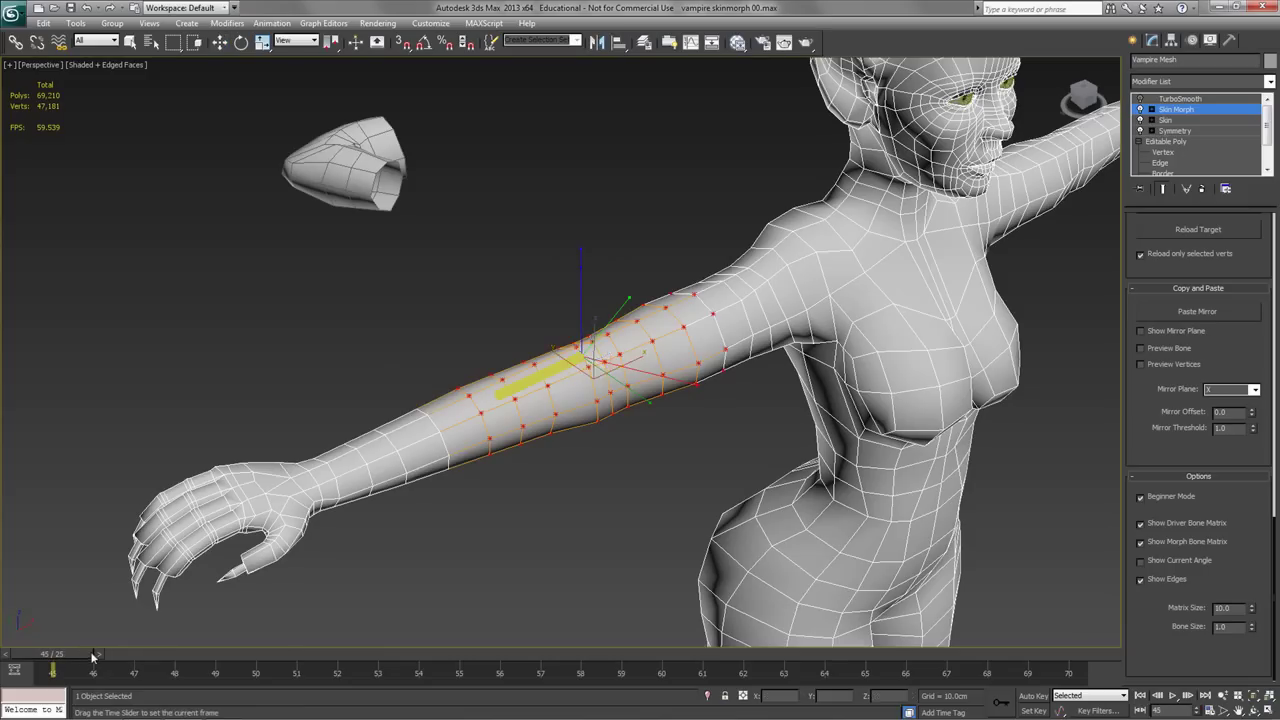
pyautogui.moveTo(82, 660); pyautogui.dragTo(399, 657)
pyautogui.press('w')
pyautogui.keyDown('alt'); pyautogui.moveTo(924, 373); pyautogui.dragTo(878, 420, button='middle'); pyautogui.keyUp('alt')
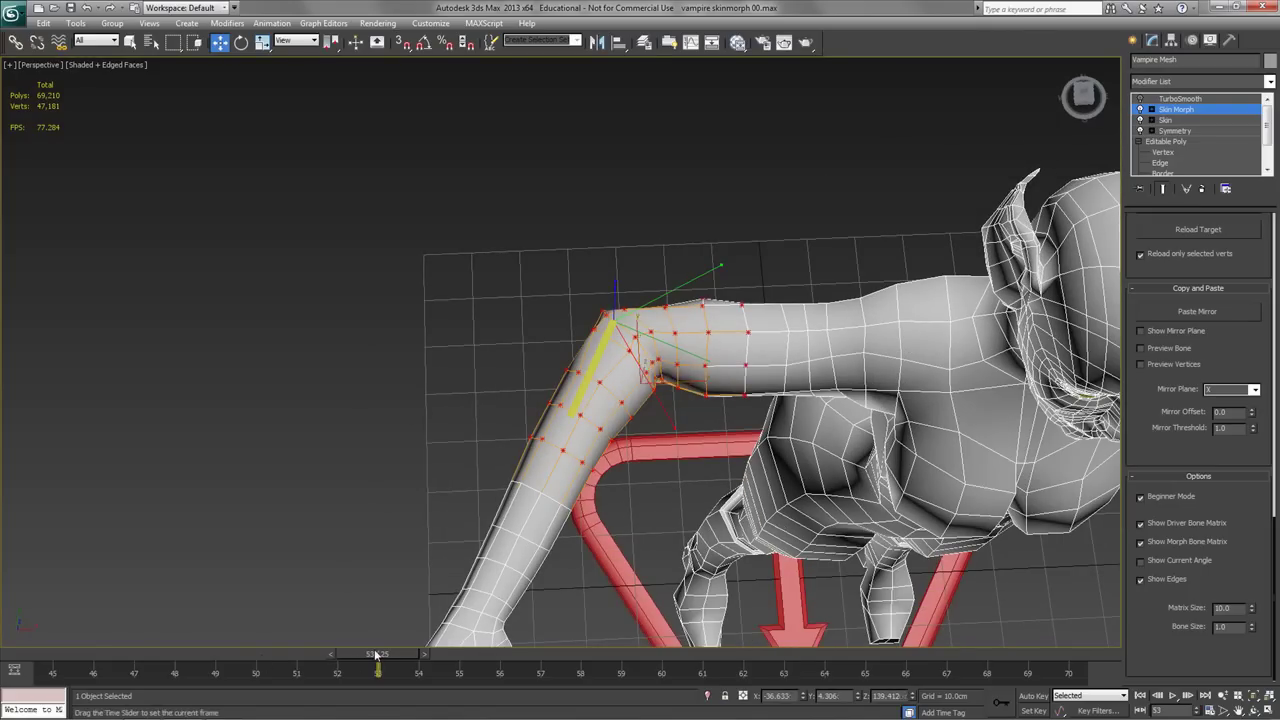
pyautogui.moveTo(377, 657)
pyautogui.mouseDown()
pyautogui.moveTo(304, 653)
pyautogui.moveTo(370, 652)
pyautogui.mouseUp()
pyautogui.press('w')
# Try an influence angle of 50 for the Elbow Correction morph and check the elbow at frame 51.
pyautogui.scroll(5, 1147, 400)
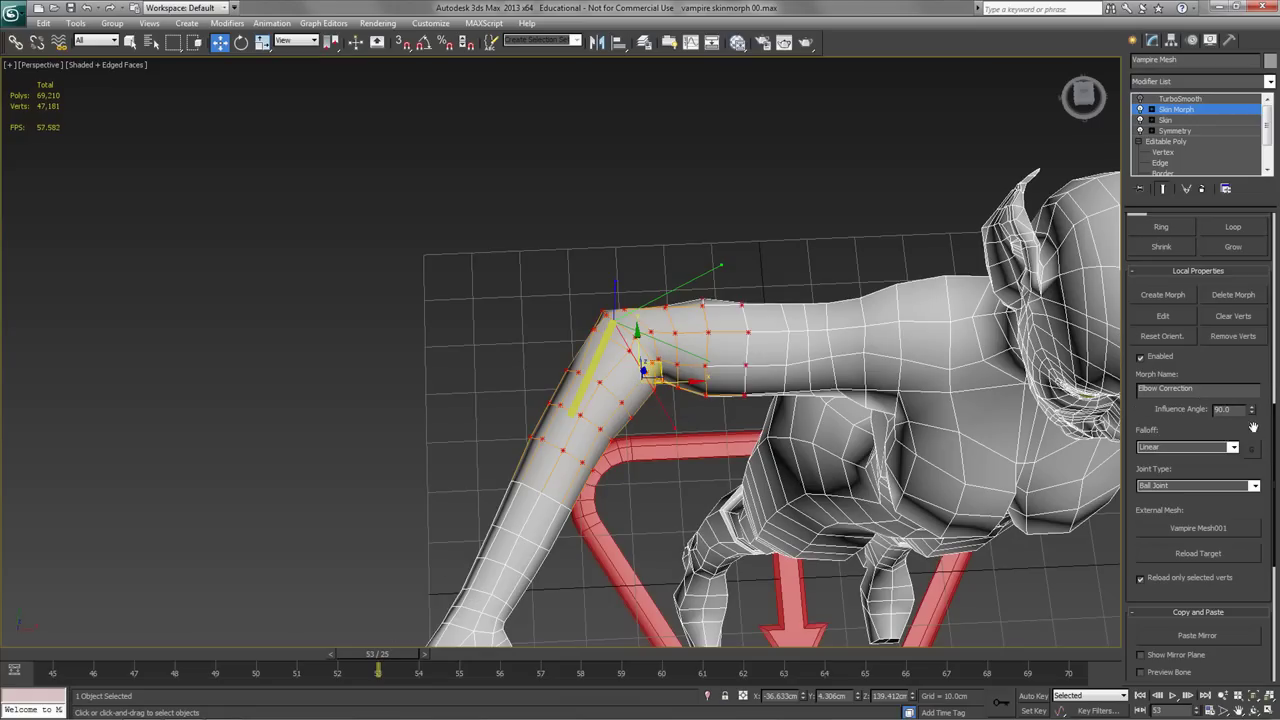
pyautogui.moveTo(1254, 412); pyautogui.dragTo(1272, 436)
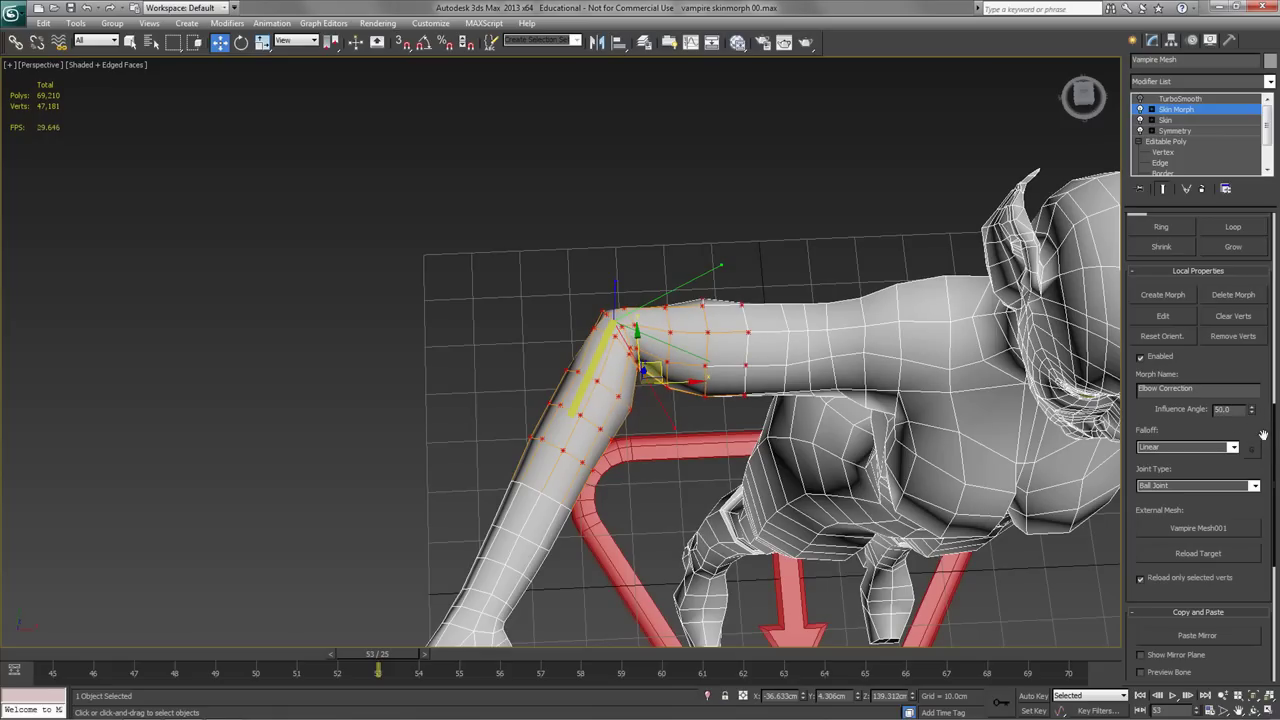
pyautogui.moveTo(393, 664); pyautogui.dragTo(297, 636)
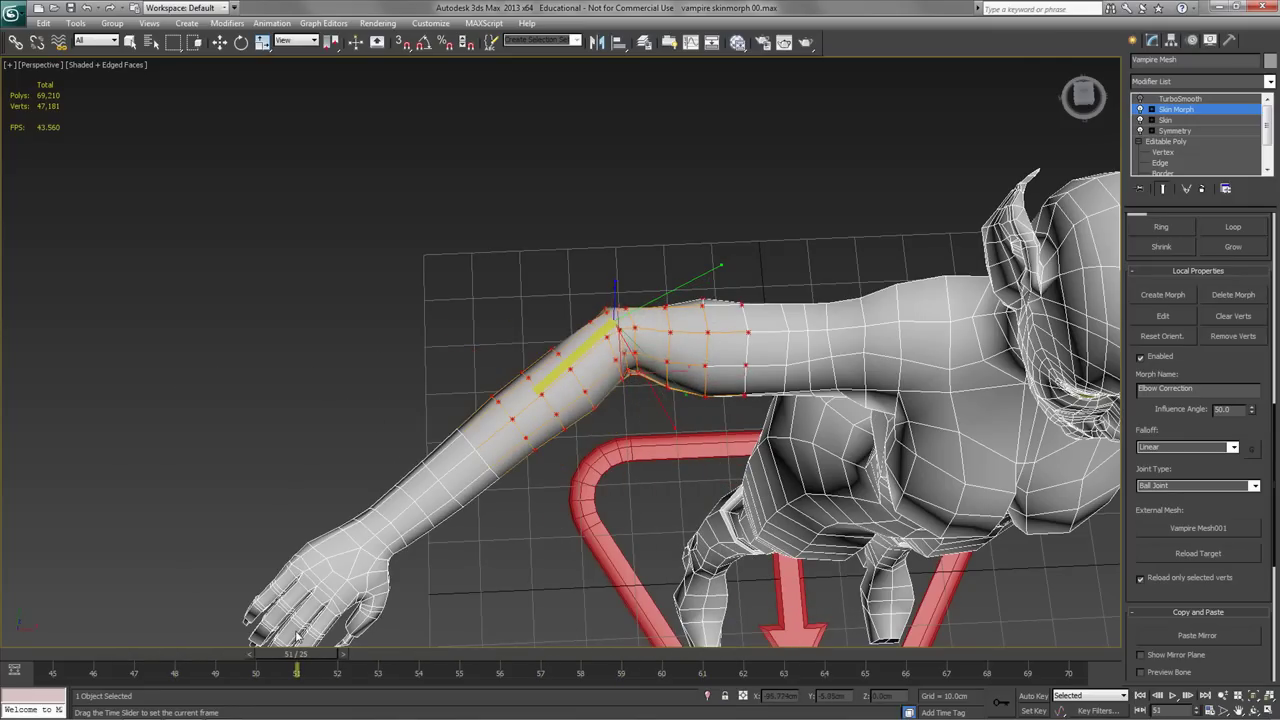
pyautogui.press('w')
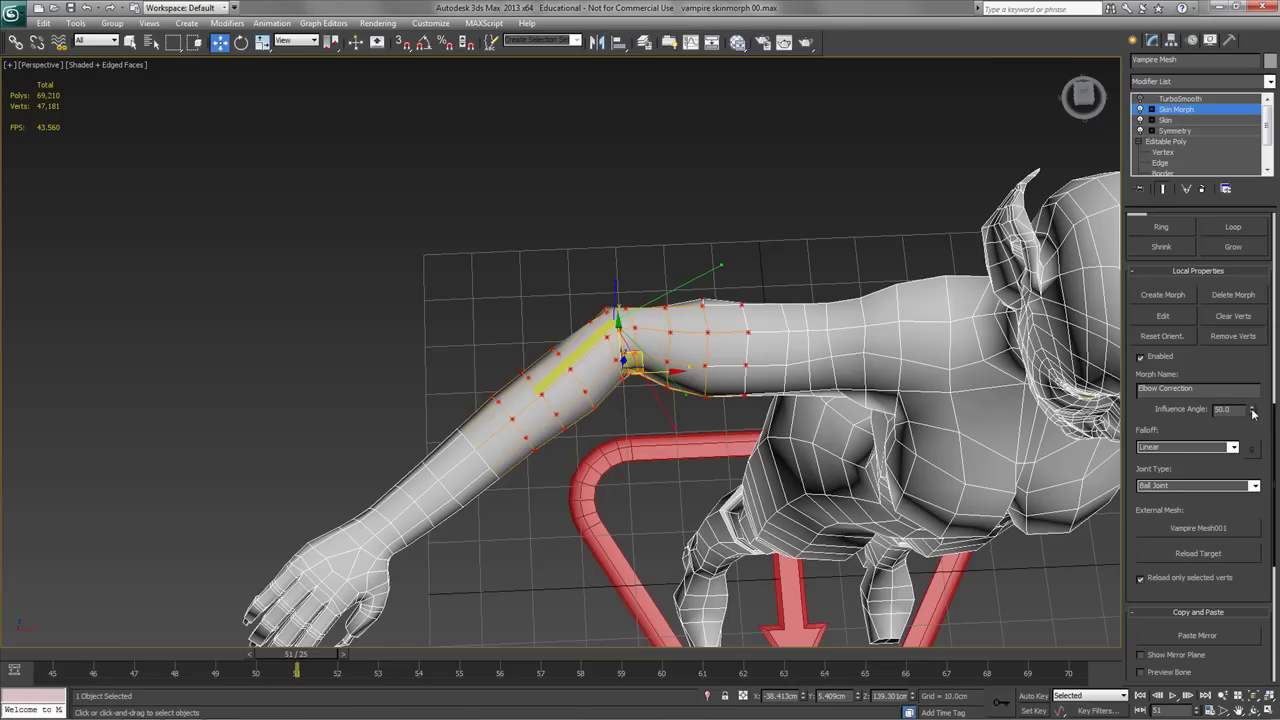
# Set the Elbow Correction morph's influence angle to 76 and scrub back to frame 46 to check the straight arm.
pyautogui.moveTo(1252, 389); pyautogui.dragTo(1259, 393)
pyautogui.moveTo(314, 653); pyautogui.dragTo(170, 537)
pyautogui.press('w')
pyautogui.keyDown('alt'); pyautogui.moveTo(786, 479); pyautogui.dragTo(857, 403, button='middle'); pyautogui.keyUp('alt')
pyautogui.scroll(-4, 840, 421)
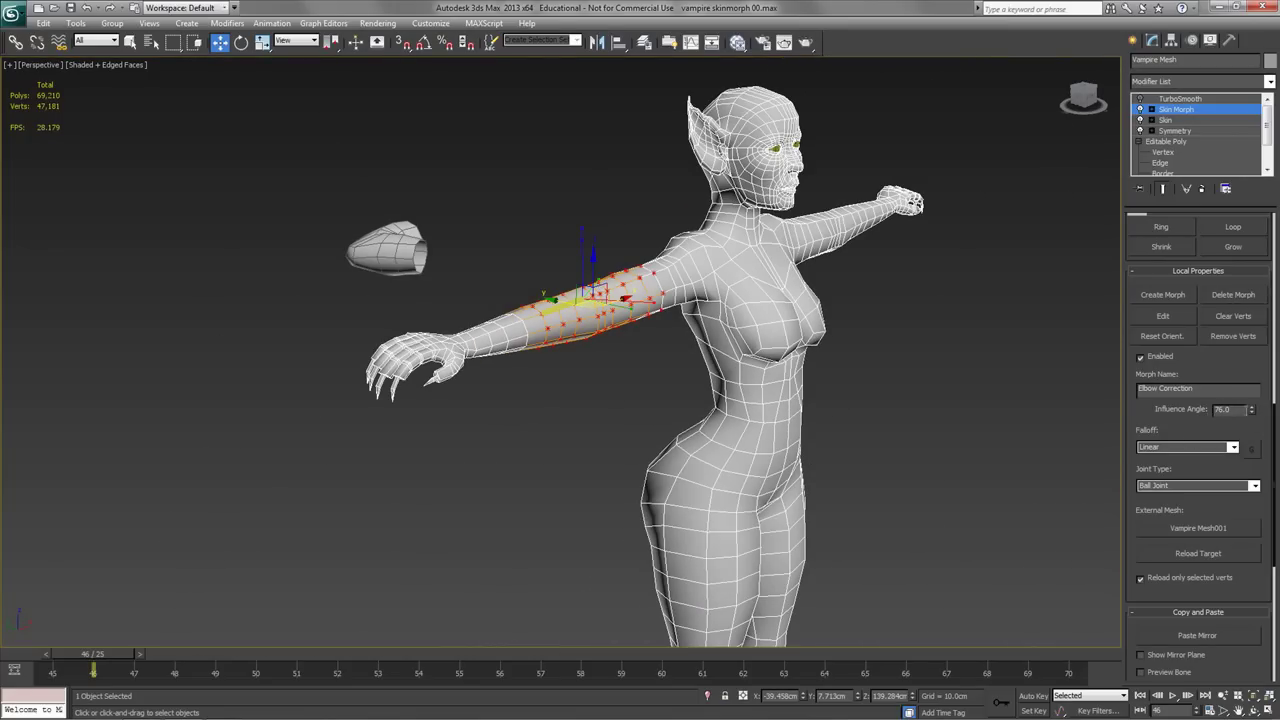
# Select VampireRArmFore1 in the Skin Morph bone list.
pyautogui.moveTo(1136, 377); pyautogui.dragTo(1128, 697)
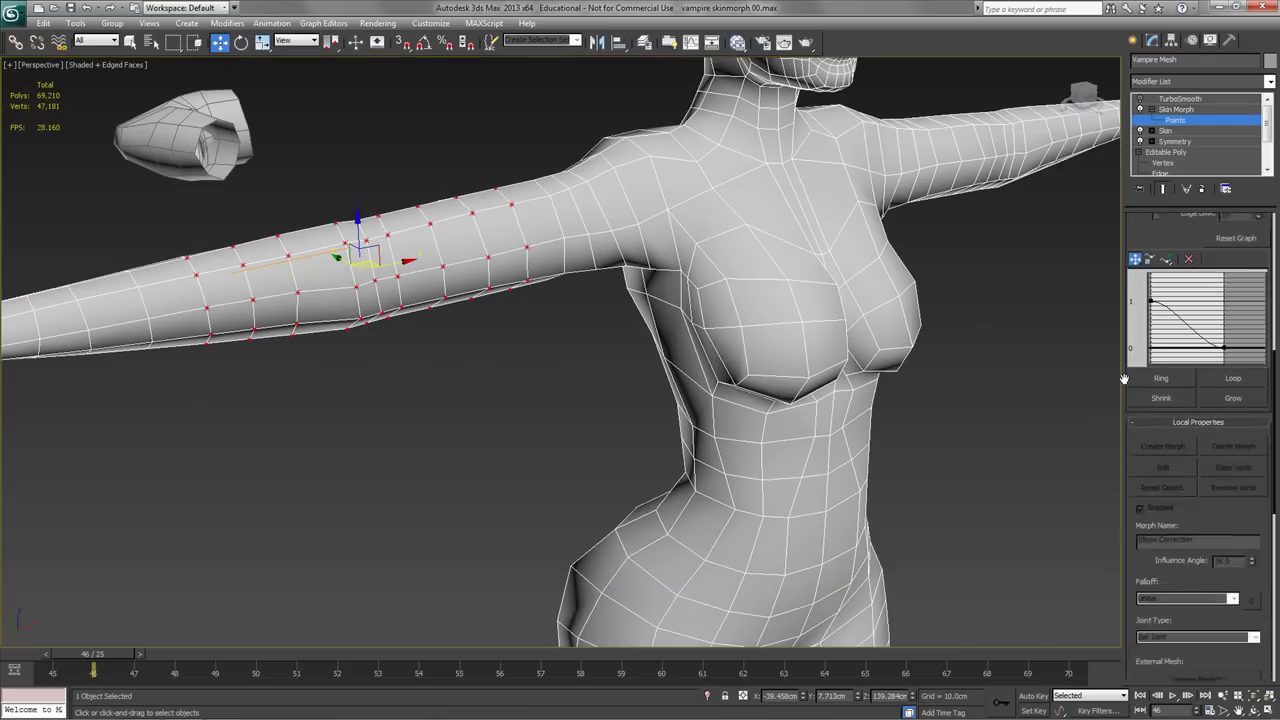
pyautogui.scroll(-3, 1134, 395)
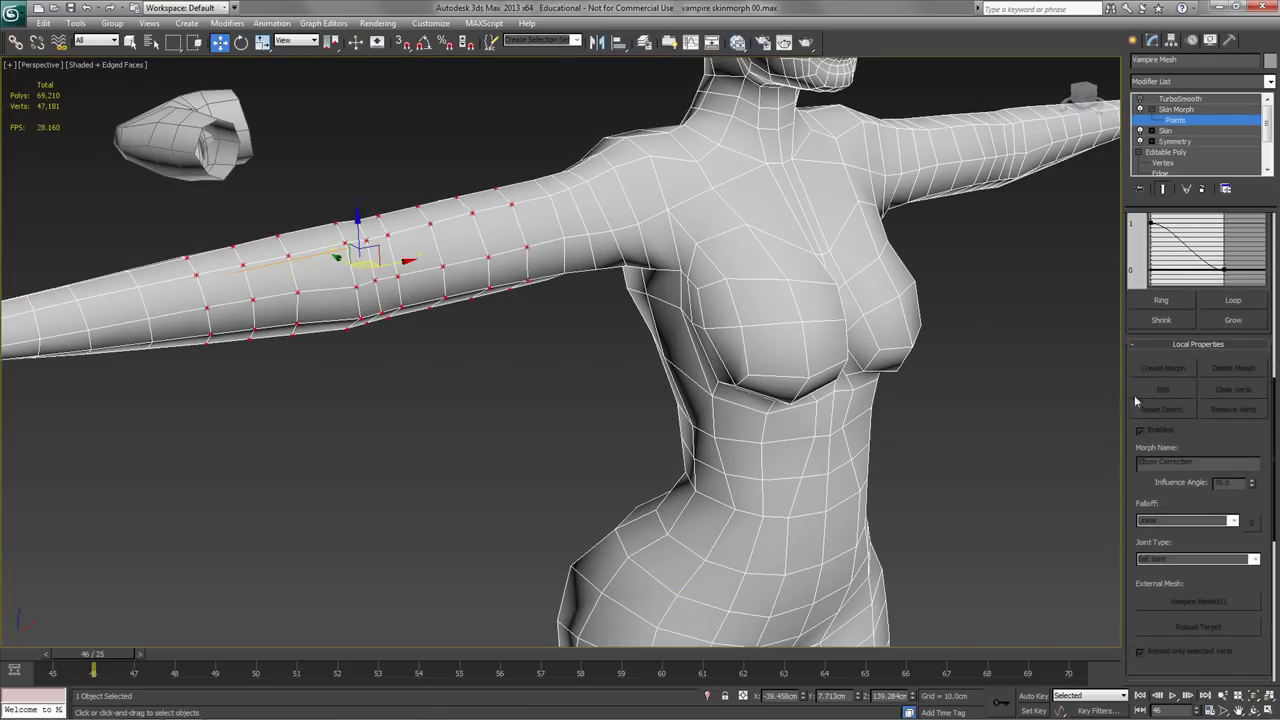
pyautogui.moveTo(1134, 548); pyautogui.dragTo(1160, 718)
pyautogui.moveTo(1138, 313); pyautogui.dragTo(1206, 714)
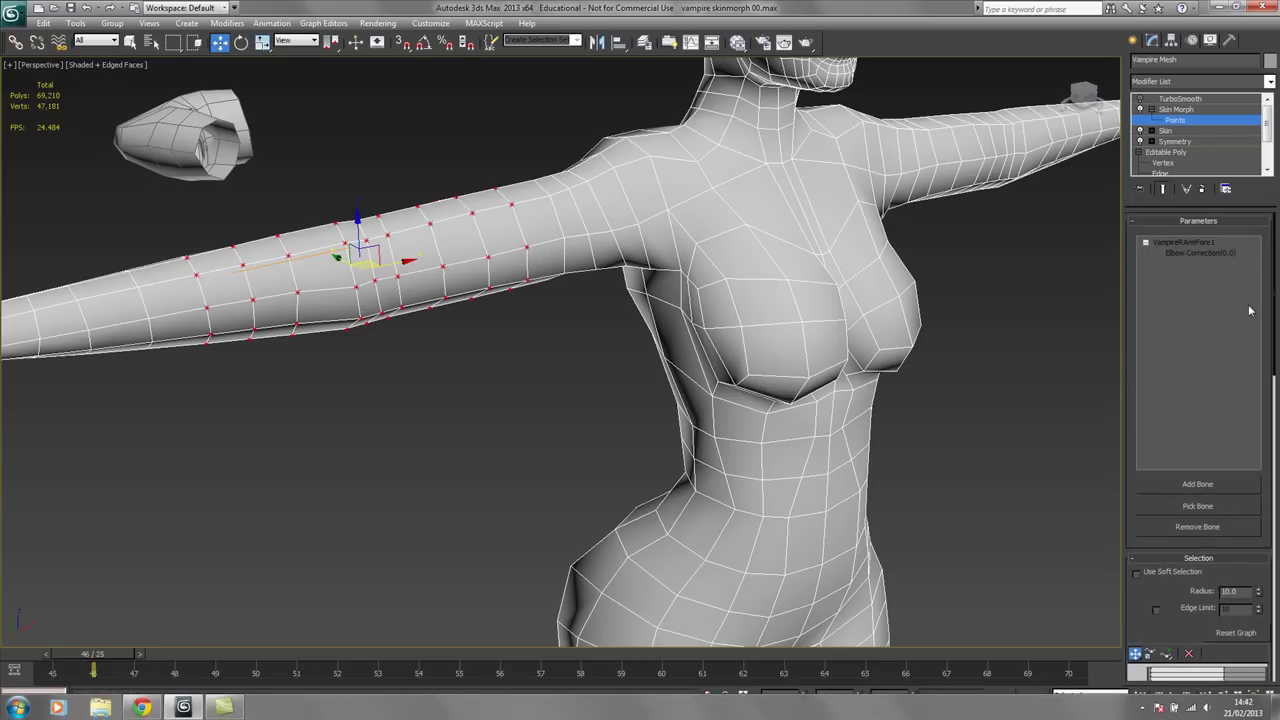
pyautogui.click(1189, 242)
pyautogui.keyDown('alt'); pyautogui.moveTo(906, 295); pyautogui.dragTo(953, 192, button='middle'); pyautogui.keyUp('alt')
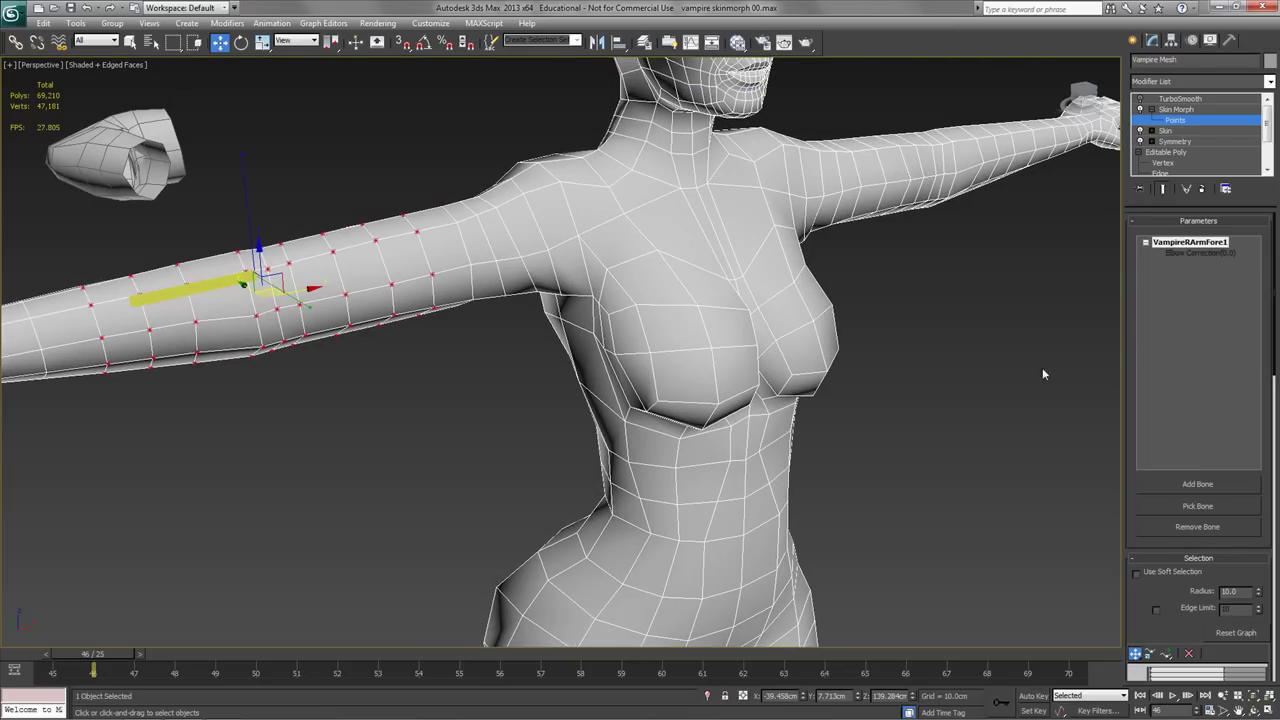
# Add the left forearm bone VampireLArmFore1 to the Skin Morph bone list, unhiding the bones layer only to pick it.
pyautogui.click(1205, 511)
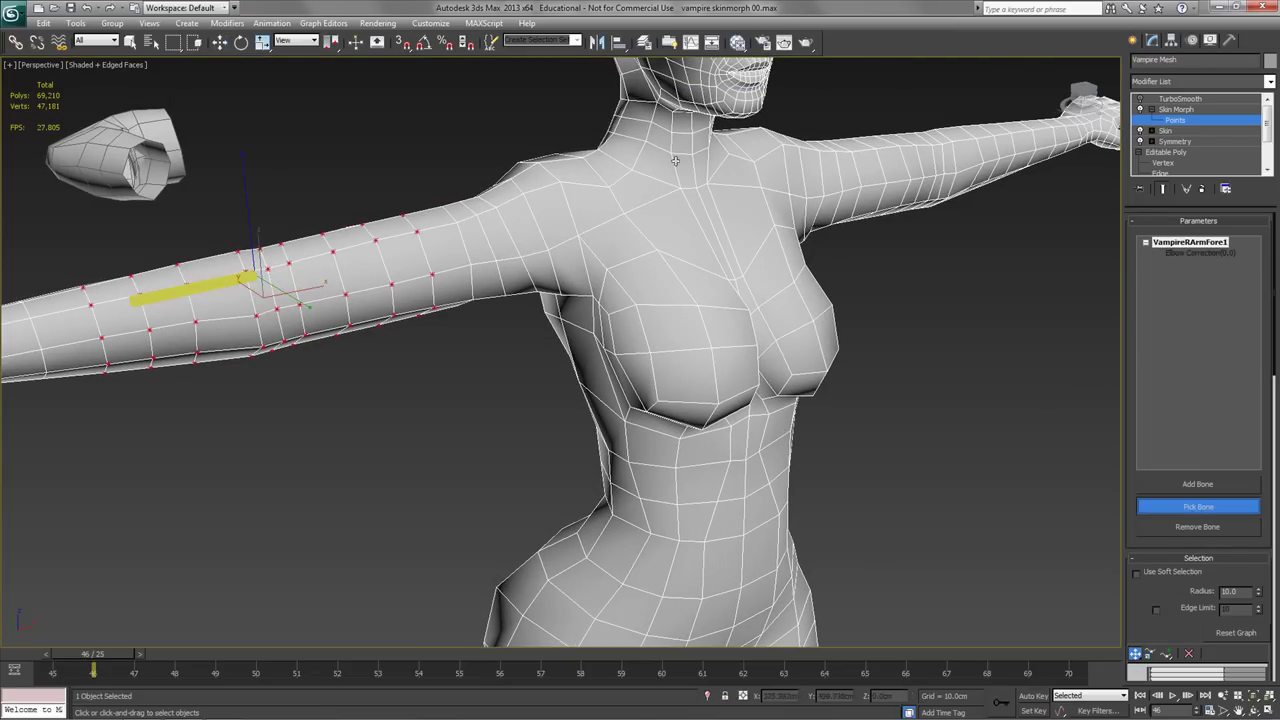
pyautogui.click(644, 42)
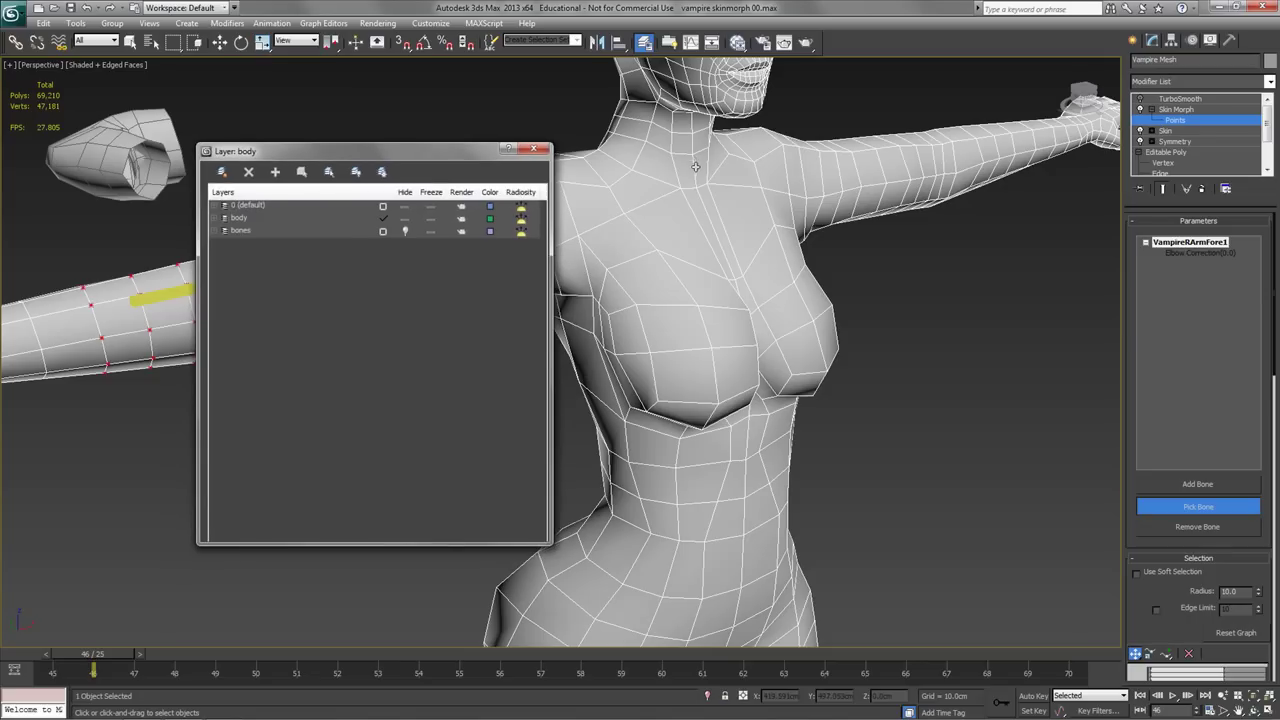
pyautogui.click(404, 231)
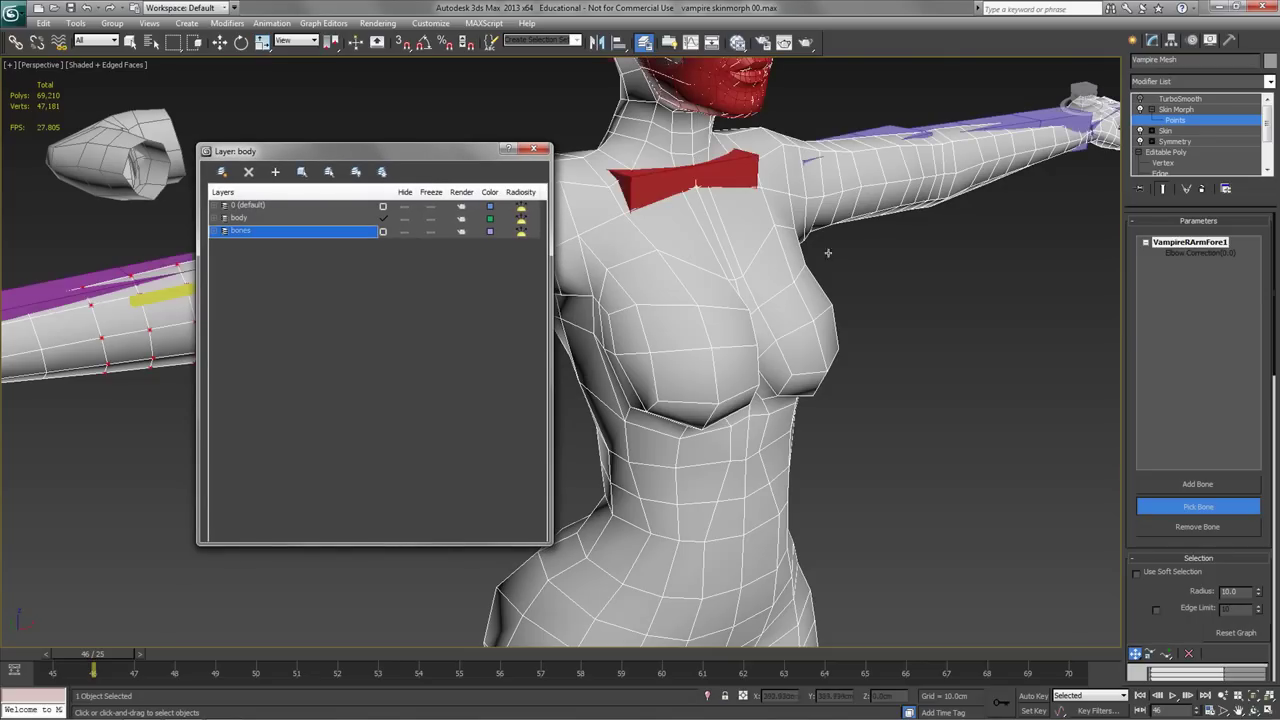
pyautogui.press('F3')
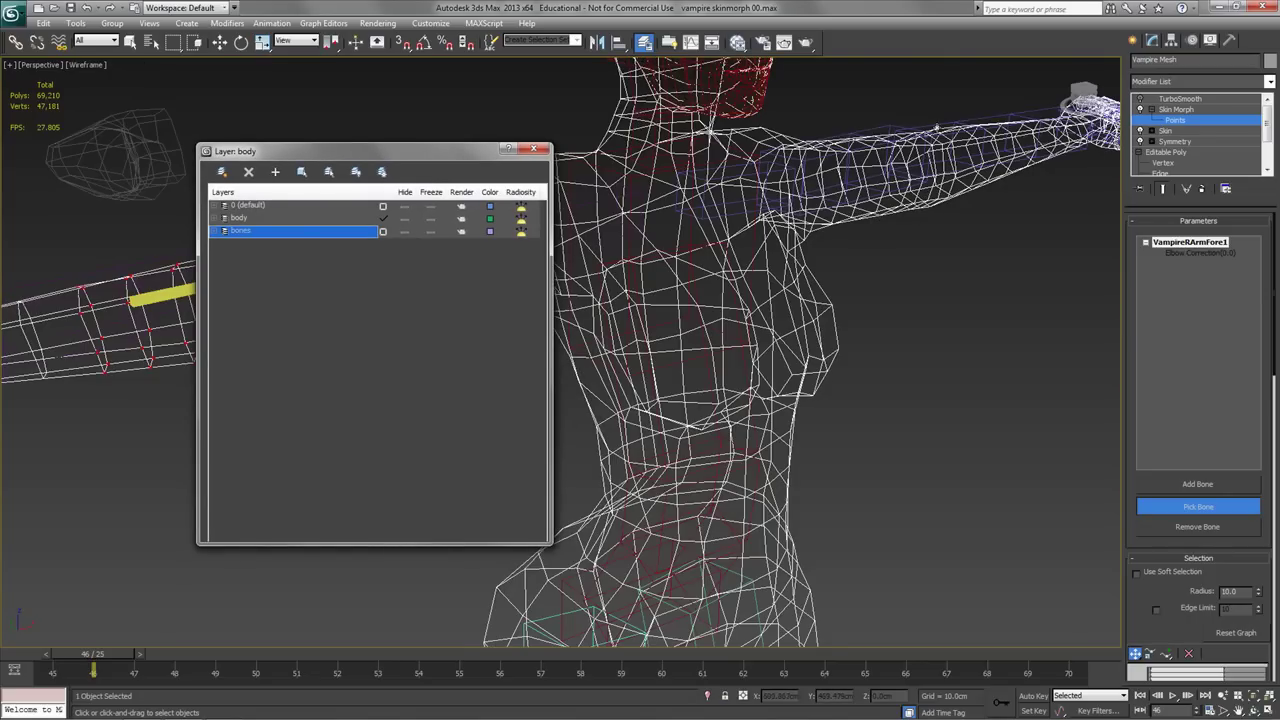
pyautogui.click(934, 124)
pyautogui.press('F3')
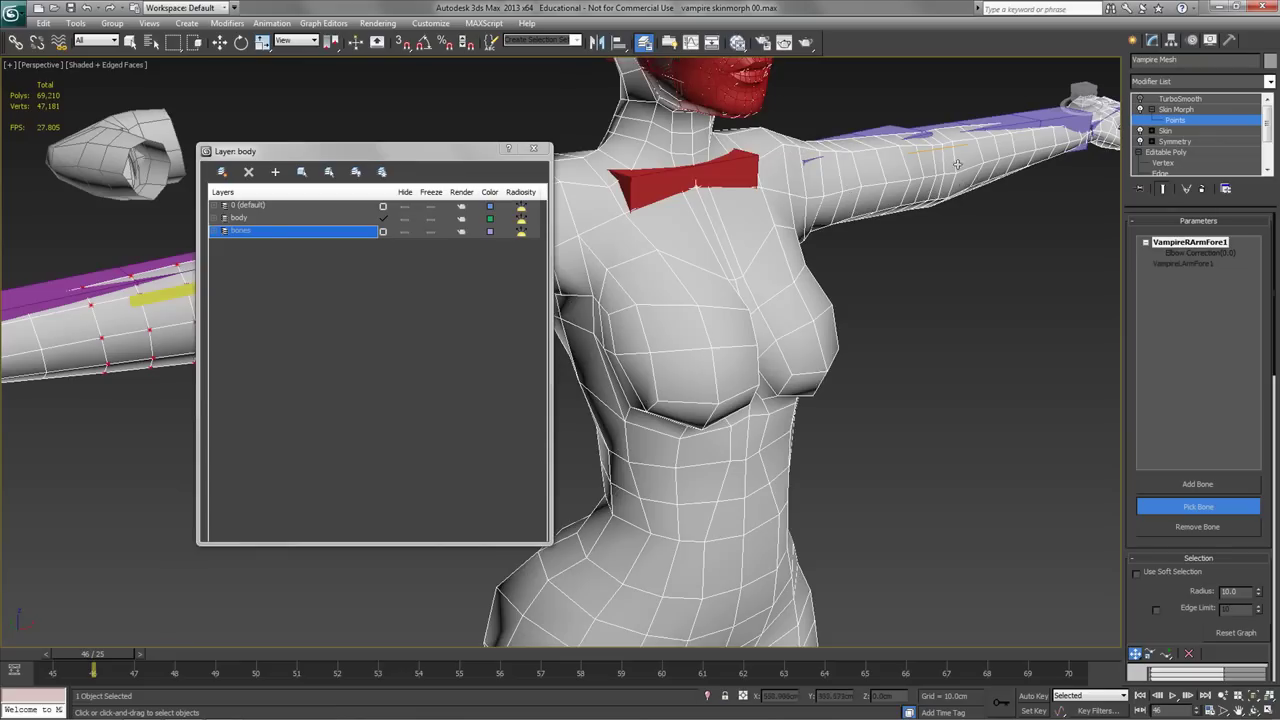
pyautogui.click(408, 234)
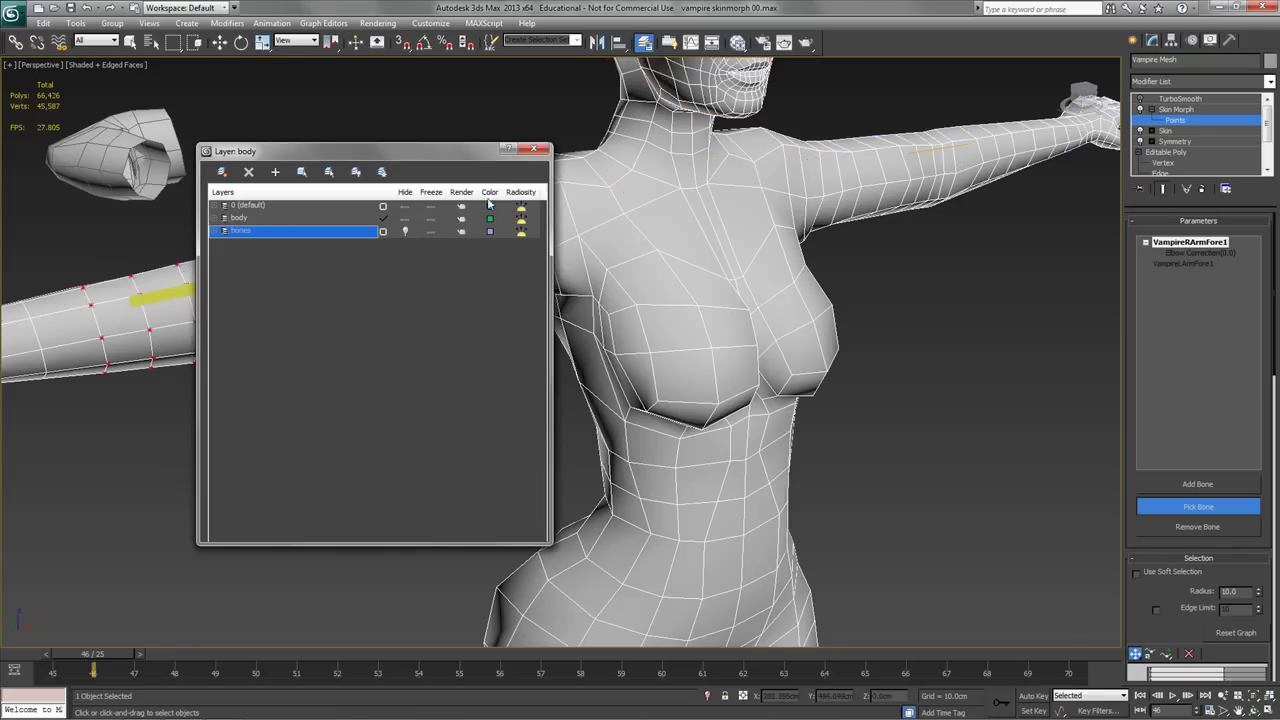
pyautogui.click(533, 148)
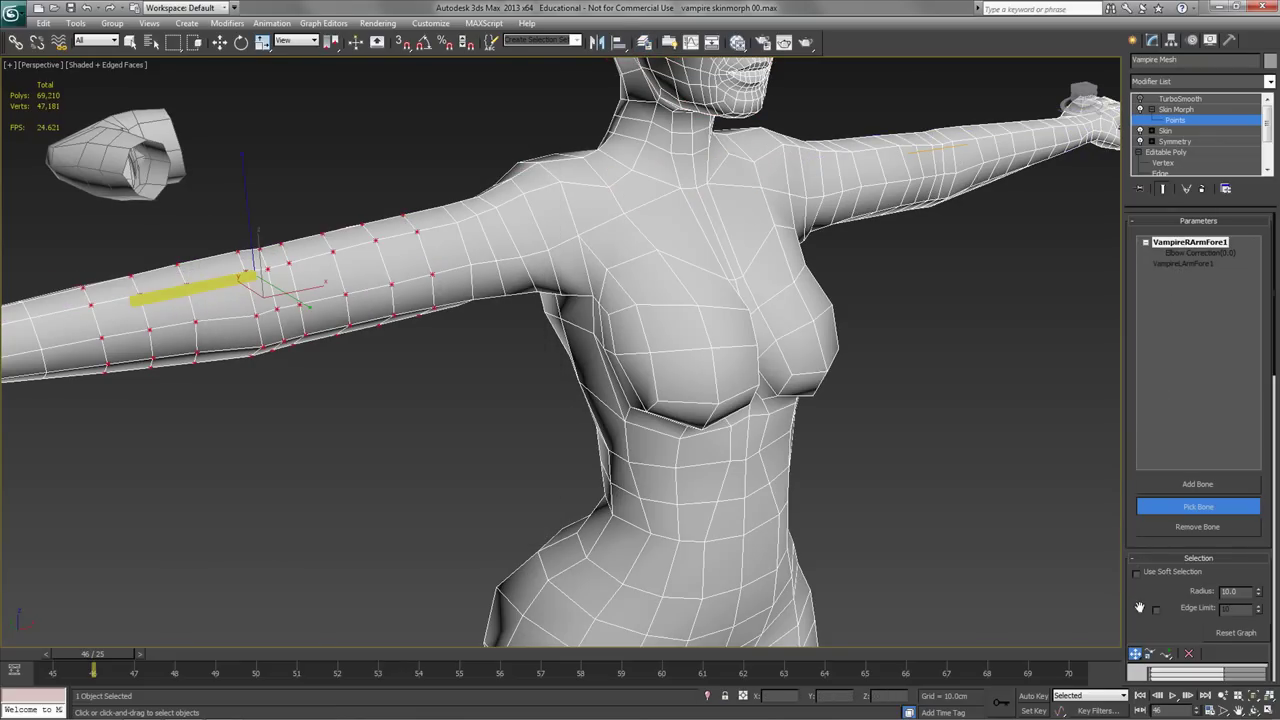
# Show the mirror plane in the Skin Morph copy and paste settings and set it to Z, viewing the character from the front.
pyautogui.scroll(-5, 1139, 607)
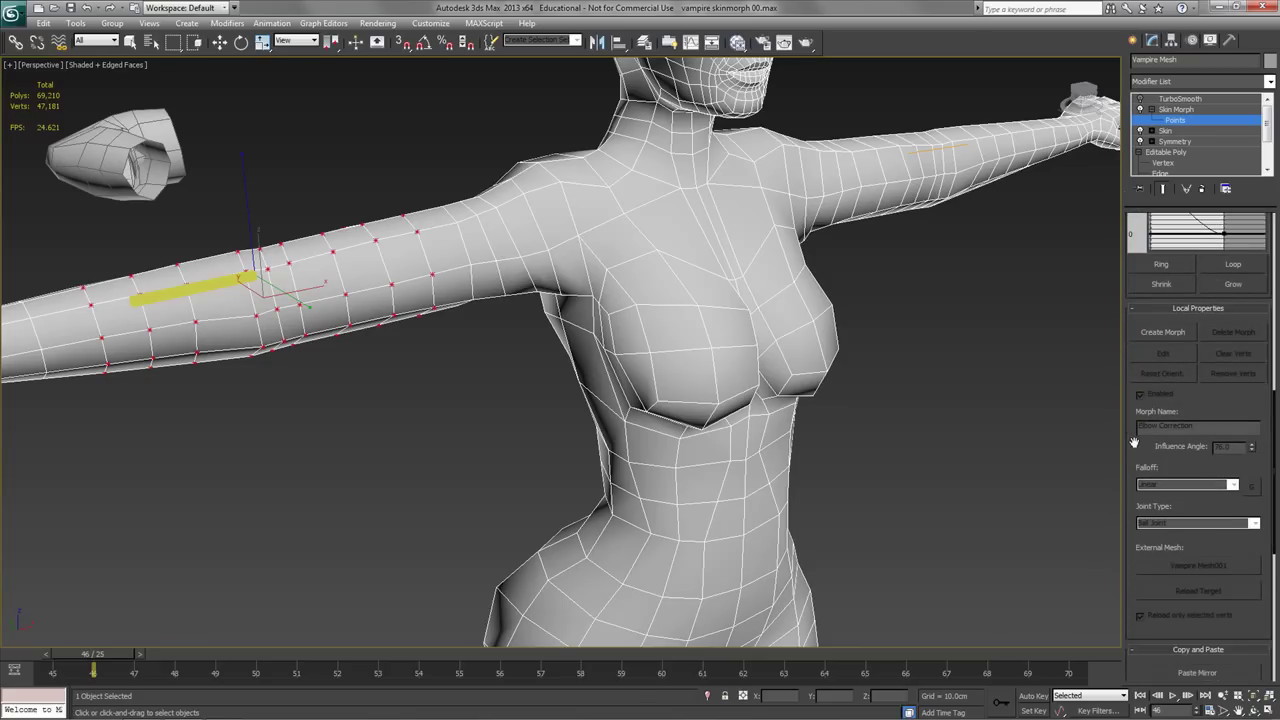
pyautogui.scroll(-5, 1134, 441)
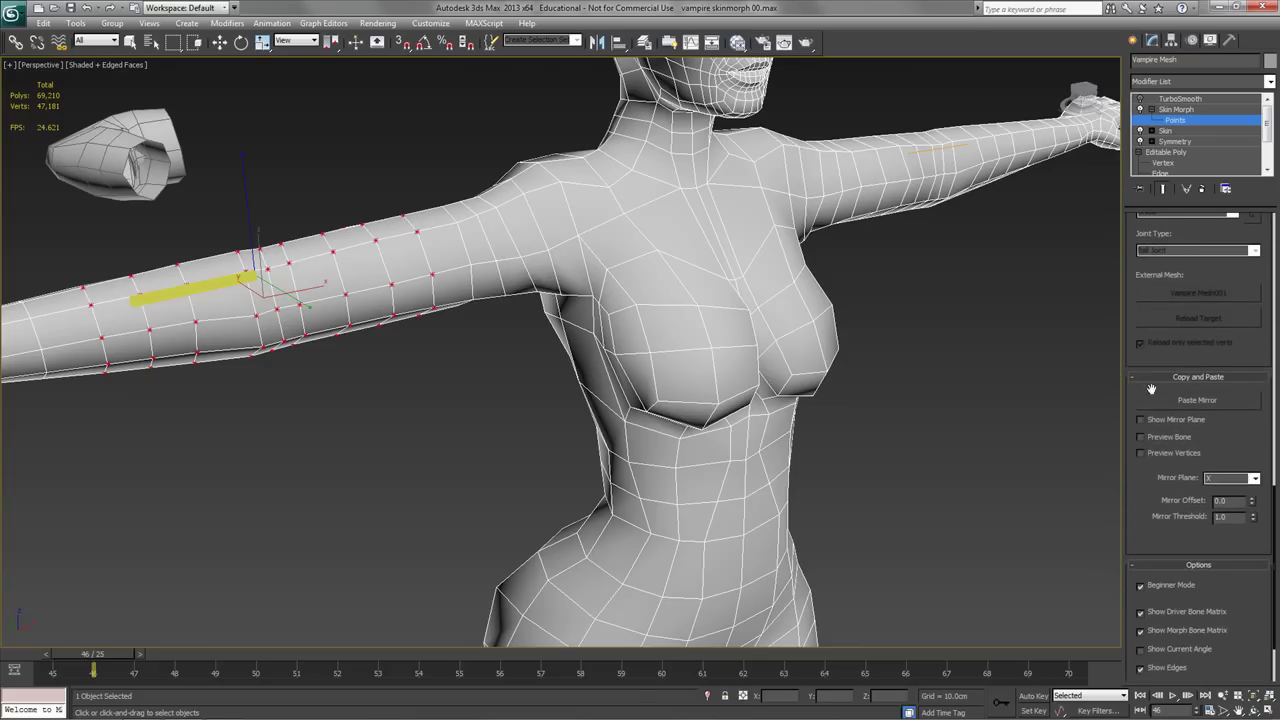
pyautogui.click(1157, 421)
pyautogui.scroll(-5, 910, 400)
pyautogui.moveTo(708, 407); pyautogui.dragTo(766, 360, button='middle')
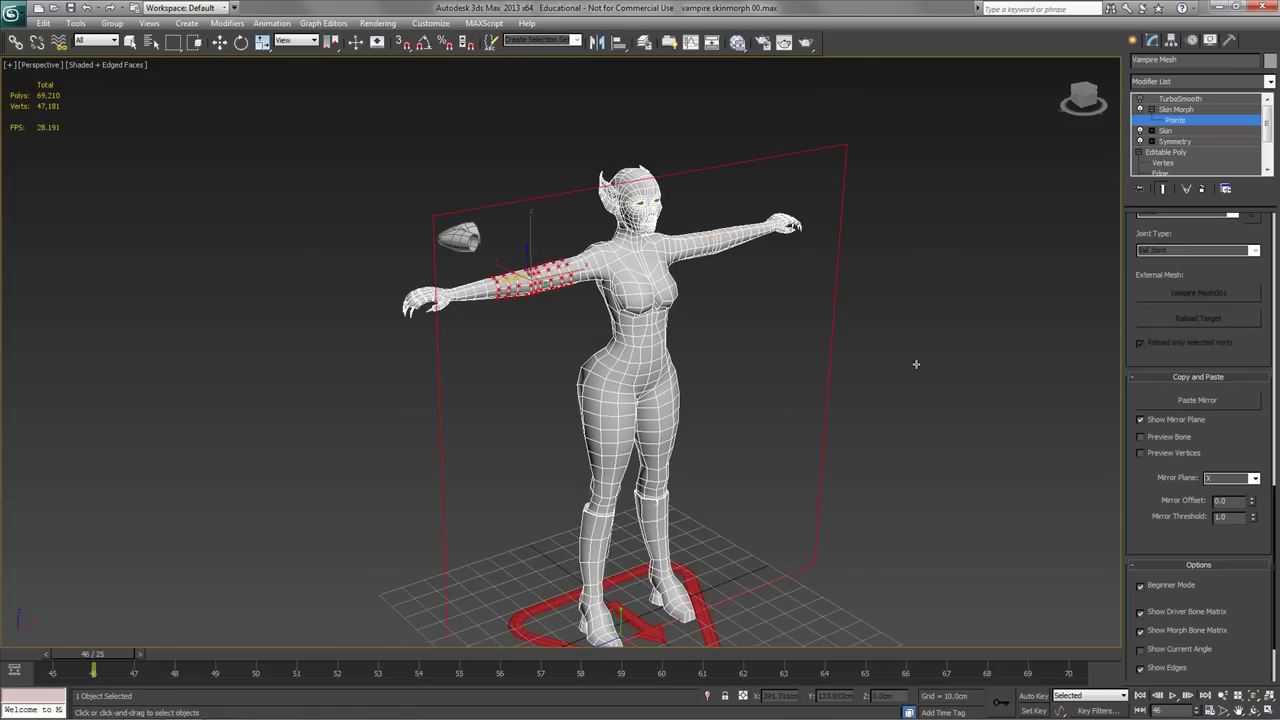
pyautogui.click(1254, 478)
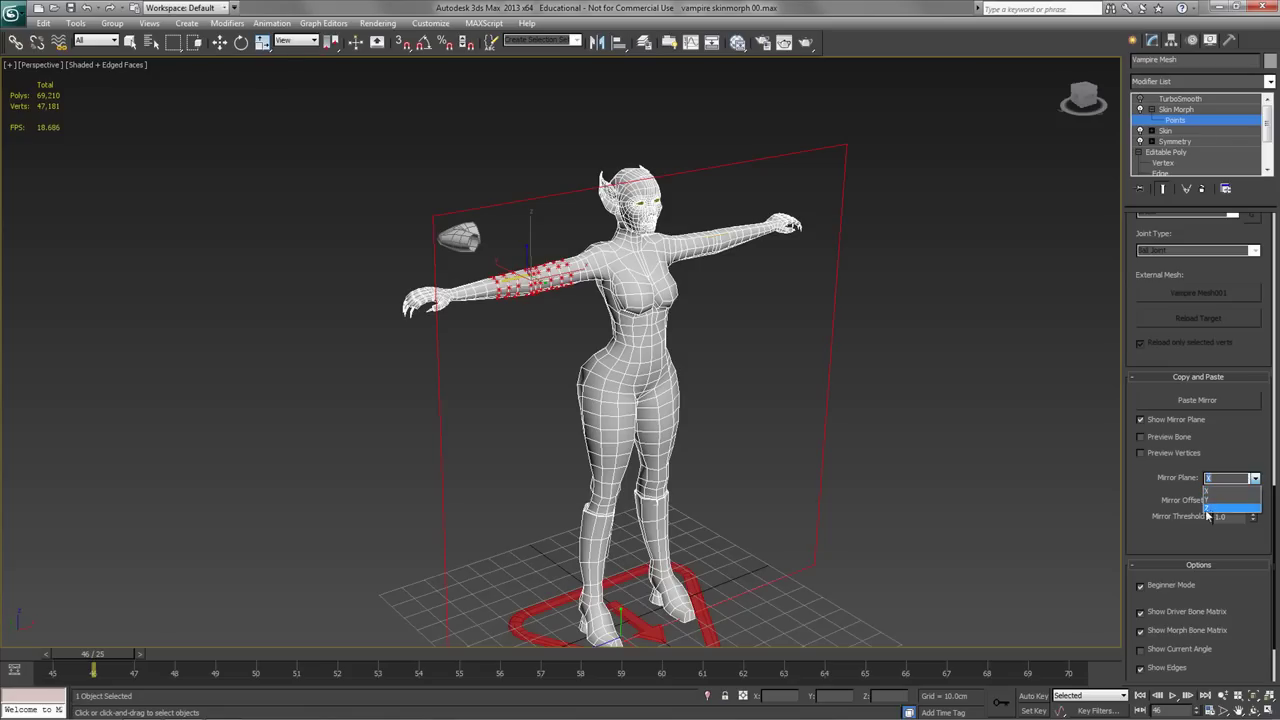
pyautogui.click(1214, 510)
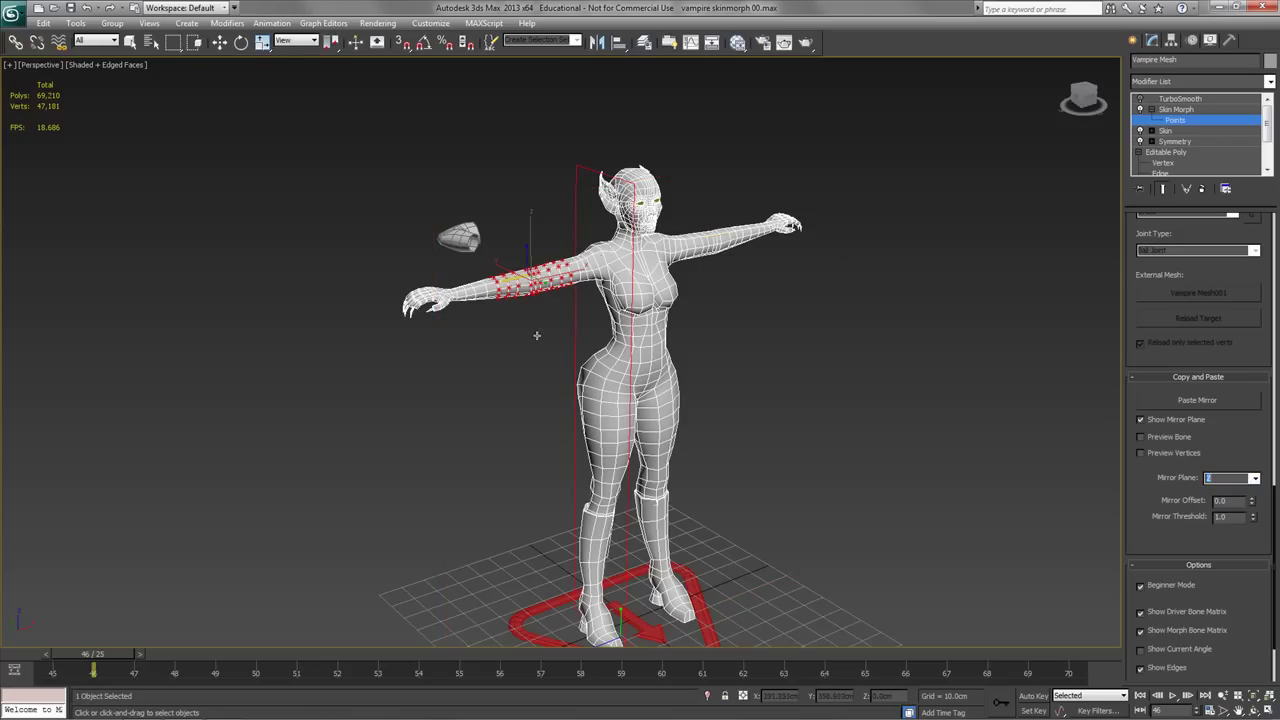
pyautogui.press('f')
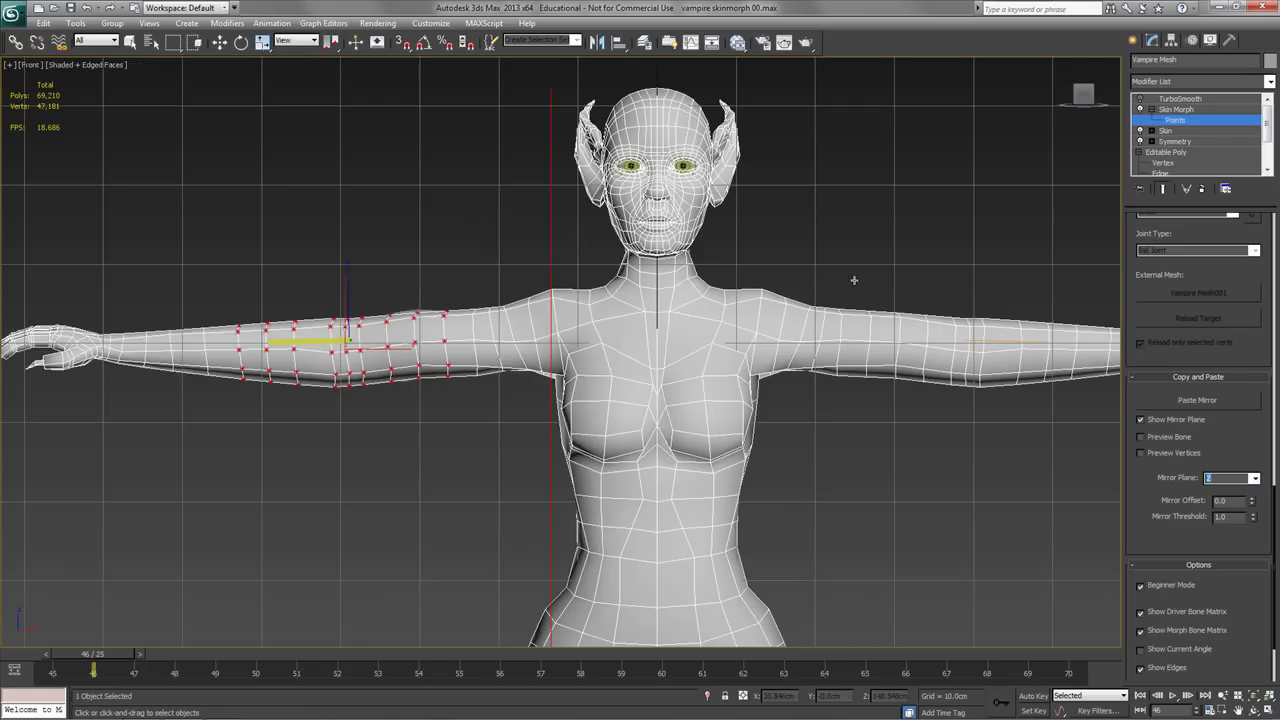
# Set the mirror offset to -13.4 so the mirror plane runs through the centre of the body.
pyautogui.scroll(-4, 826, 320)
pyautogui.moveTo(1251, 500)
pyautogui.mouseDown()
pyautogui.moveTo(1251, 470)
pyautogui.moveTo(1256, 507)
pyautogui.mouseUp()
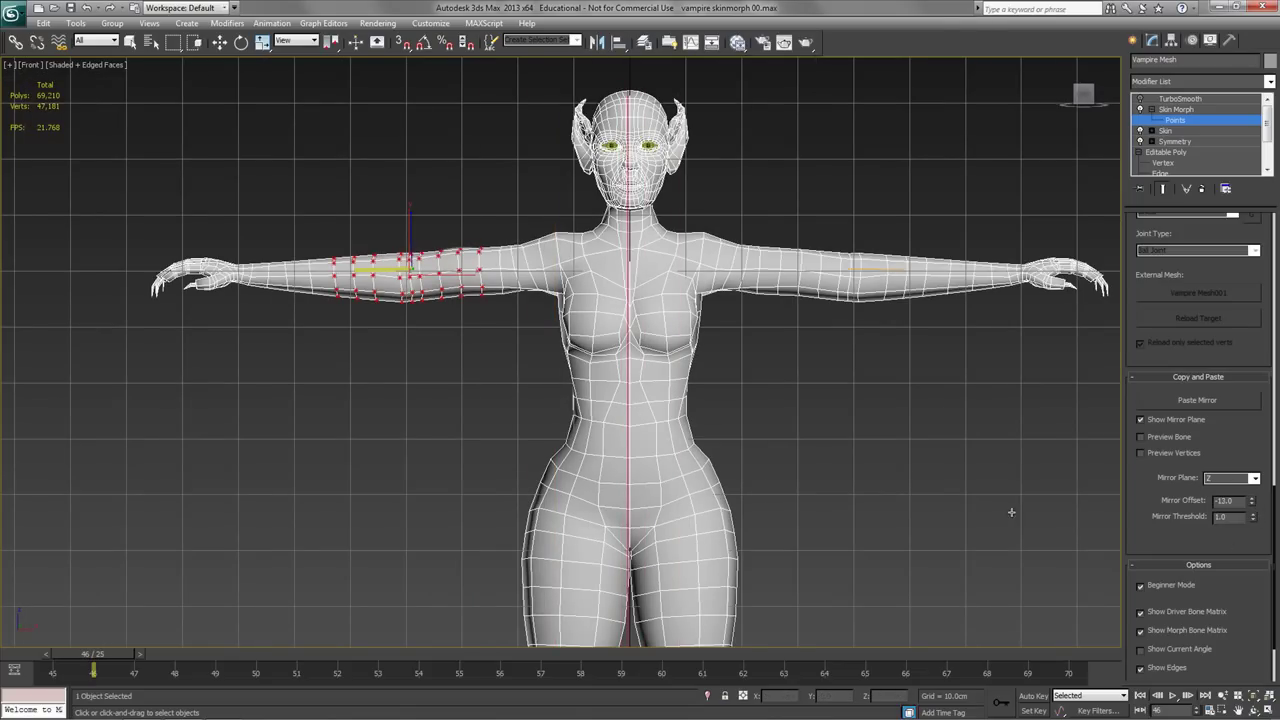
pyautogui.moveTo(1254, 504); pyautogui.dragTo(1188, 500)
pyautogui.click(1252, 500)
pyautogui.write('-')
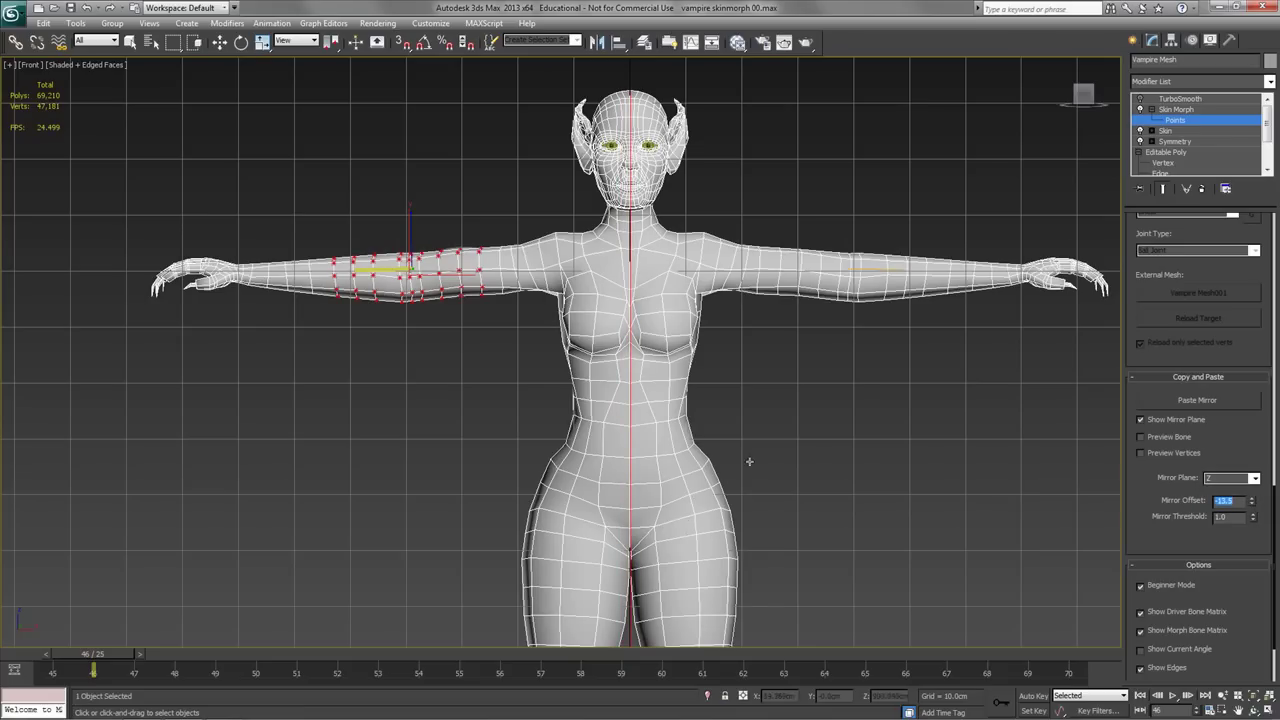
# Paste the right forearm's Elbow Correction morph mirrored onto VampireLArmFore1, stop picking bones and return to the perspective view.
pyautogui.scroll(3, 745, 462)
pyautogui.moveTo(735, 462); pyautogui.dragTo(655, 413, button='middle')
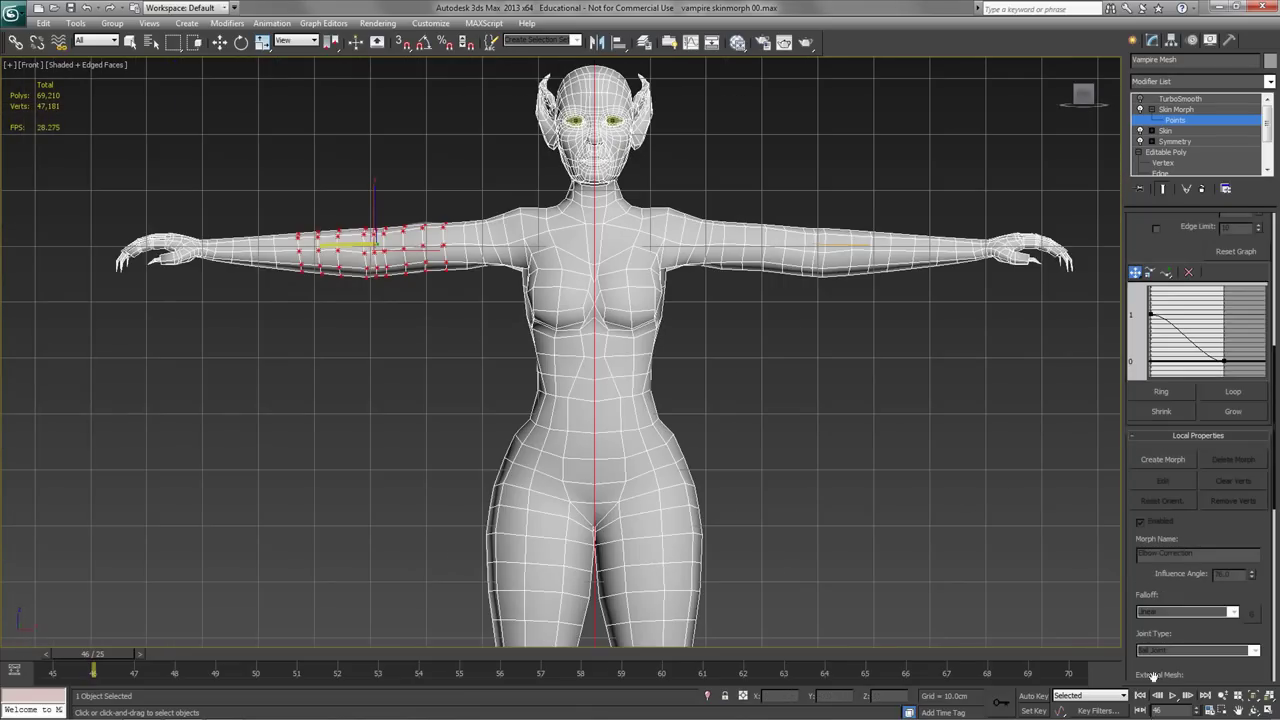
pyautogui.scroll(5, 1141, 232)
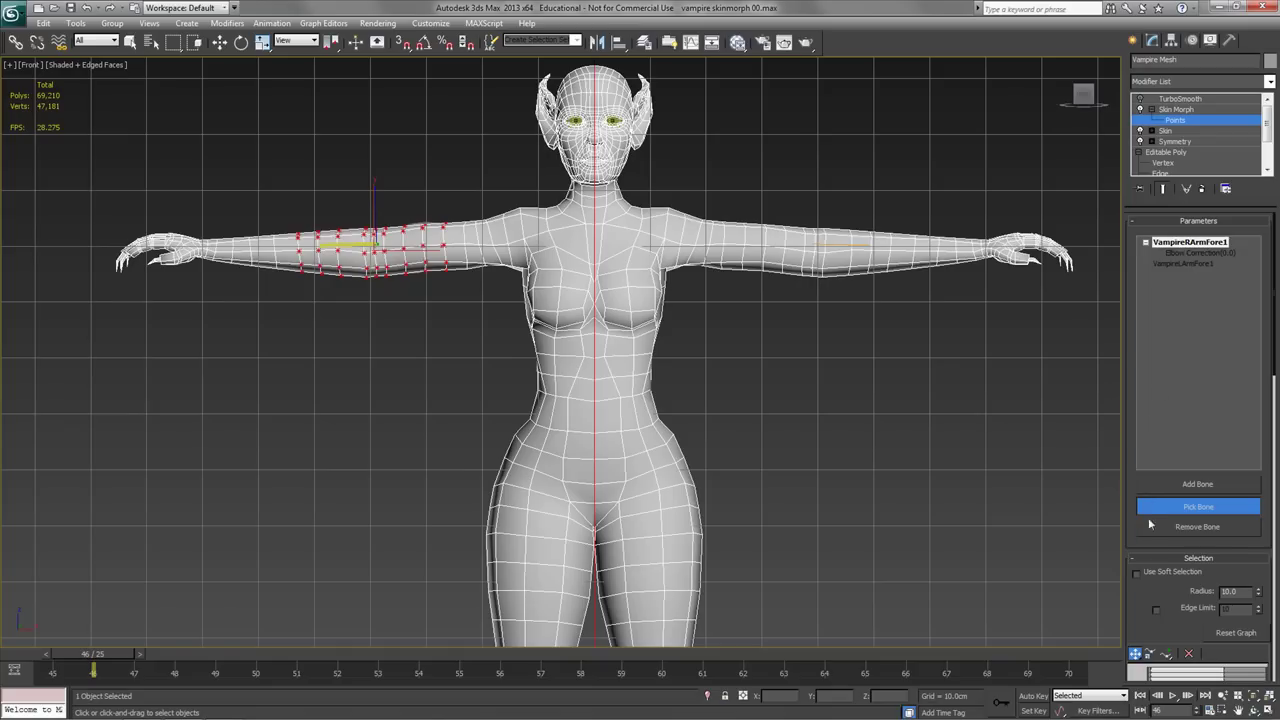
pyautogui.scroll(-8, 1137, 640)
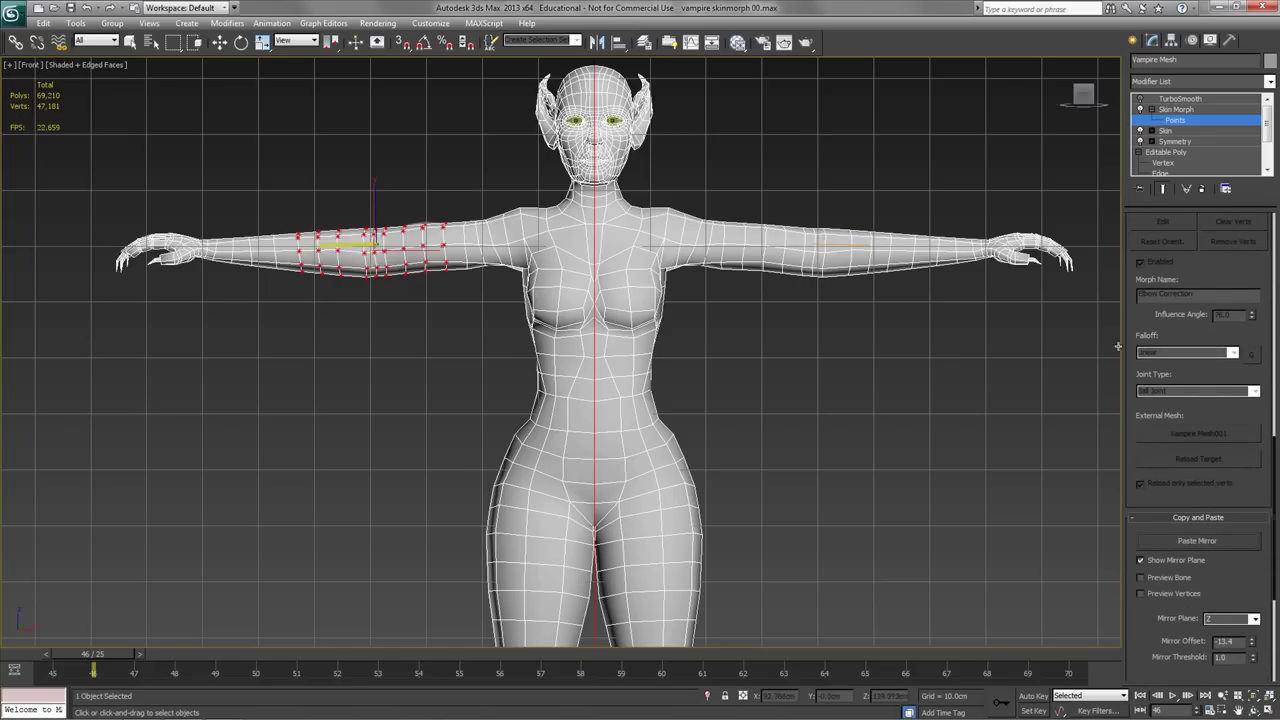
pyautogui.scroll(8, 1198, 450)
pyautogui.scroll(3, 1134, 267)
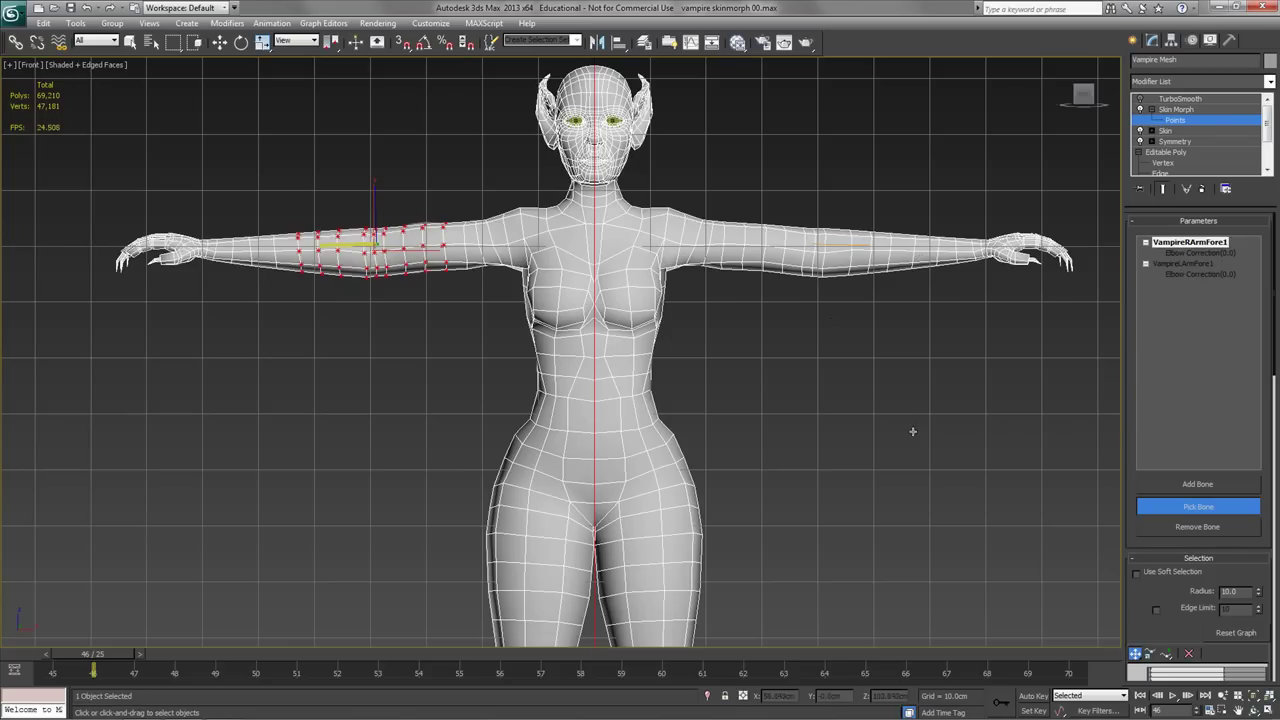
pyautogui.click(1159, 510)
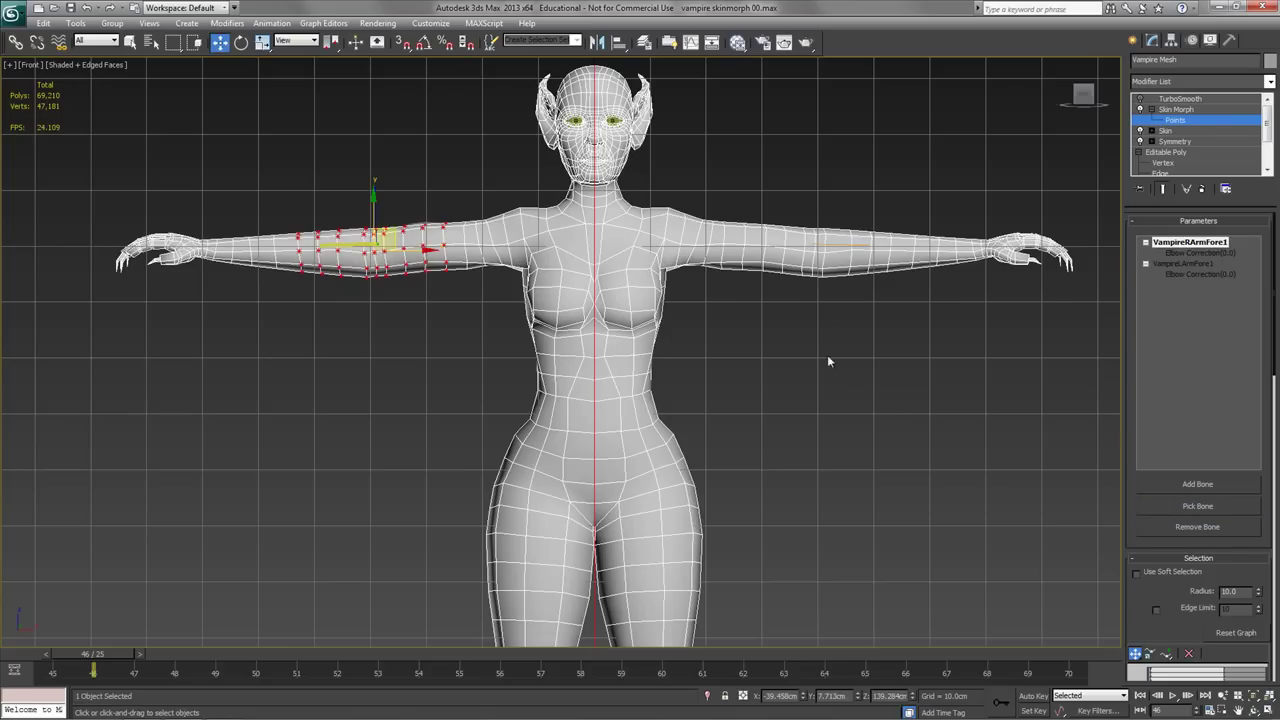
pyautogui.press('p')
pyautogui.keyDown('alt'); pyautogui.moveTo(714, 311); pyautogui.dragTo(790, 386, button='middle'); pyautogui.keyUp('alt')
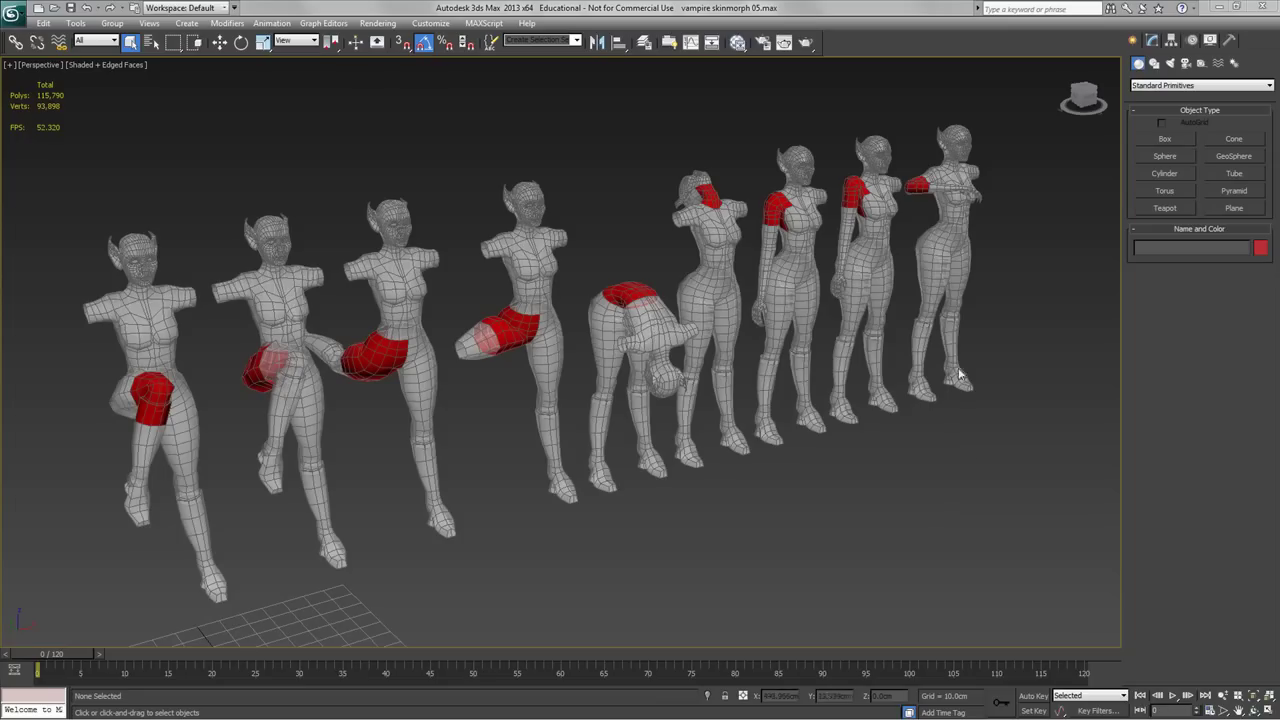
# Isolate the Elbow bend model in the vampire skinmorph 05 scene and frame its red elbow area from above.
pyautogui.click(942, 232)
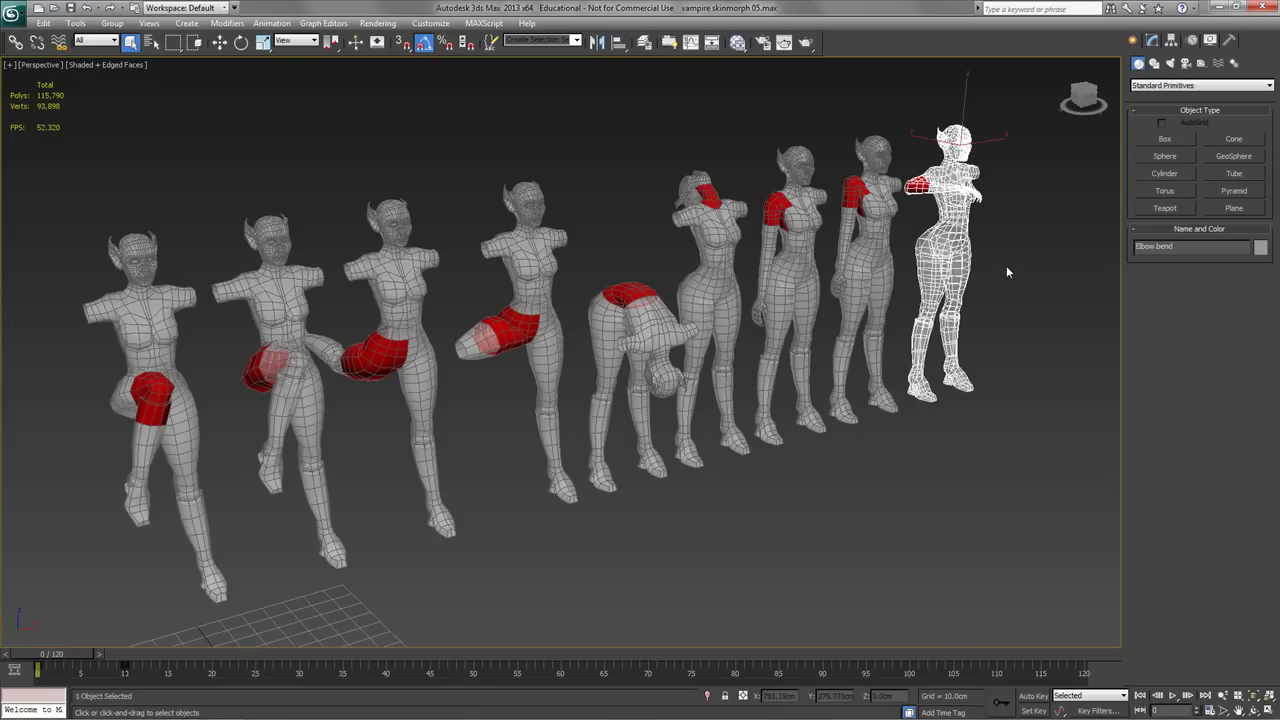
pyautogui.click(708, 695)
pyautogui.keyDown('alt'); pyautogui.moveTo(674, 317); pyautogui.dragTo(666, 412, button='middle'); pyautogui.keyUp('alt')
pyautogui.click(666, 410)
pyautogui.moveTo(599, 341); pyautogui.dragTo(713, 365, button='middle')
pyautogui.scroll(3, 600, 360)
pyautogui.scroll(3, 580, 363)
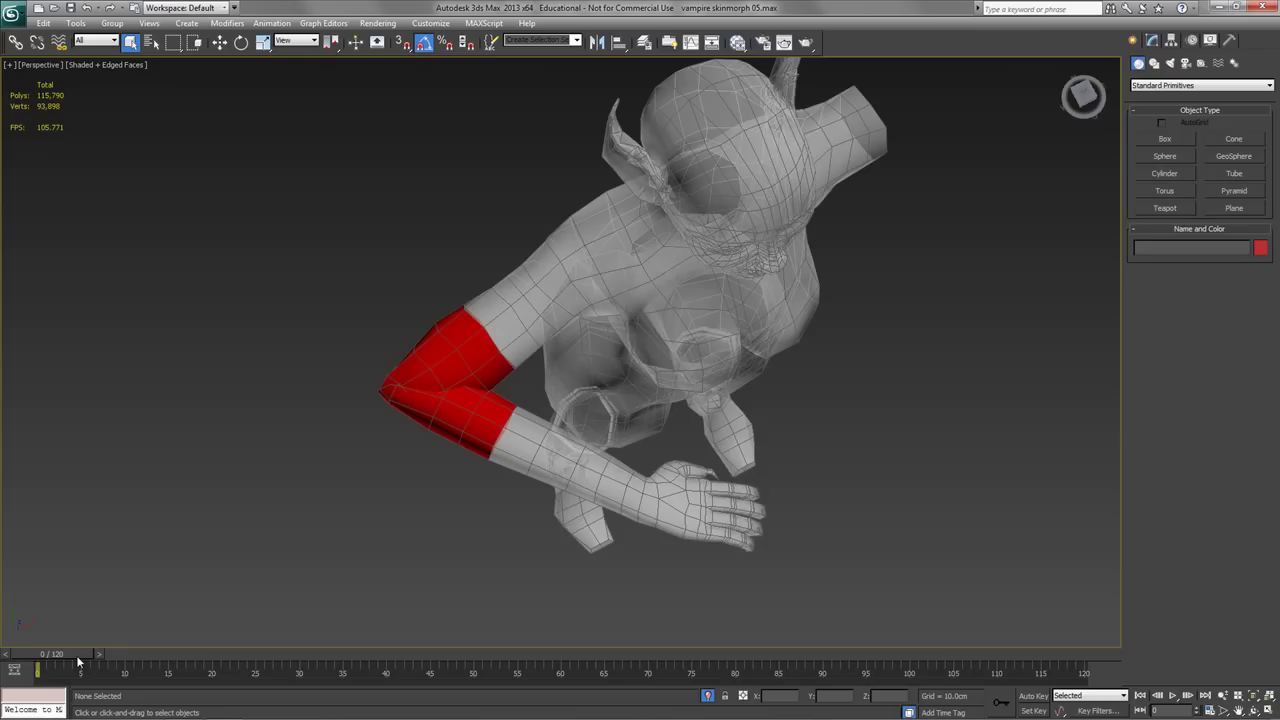
# Scrub from frame 0 to frame 21 to compare the bent elbow before and after its correction.
pyautogui.moveTo(76, 655); pyautogui.dragTo(235, 701)
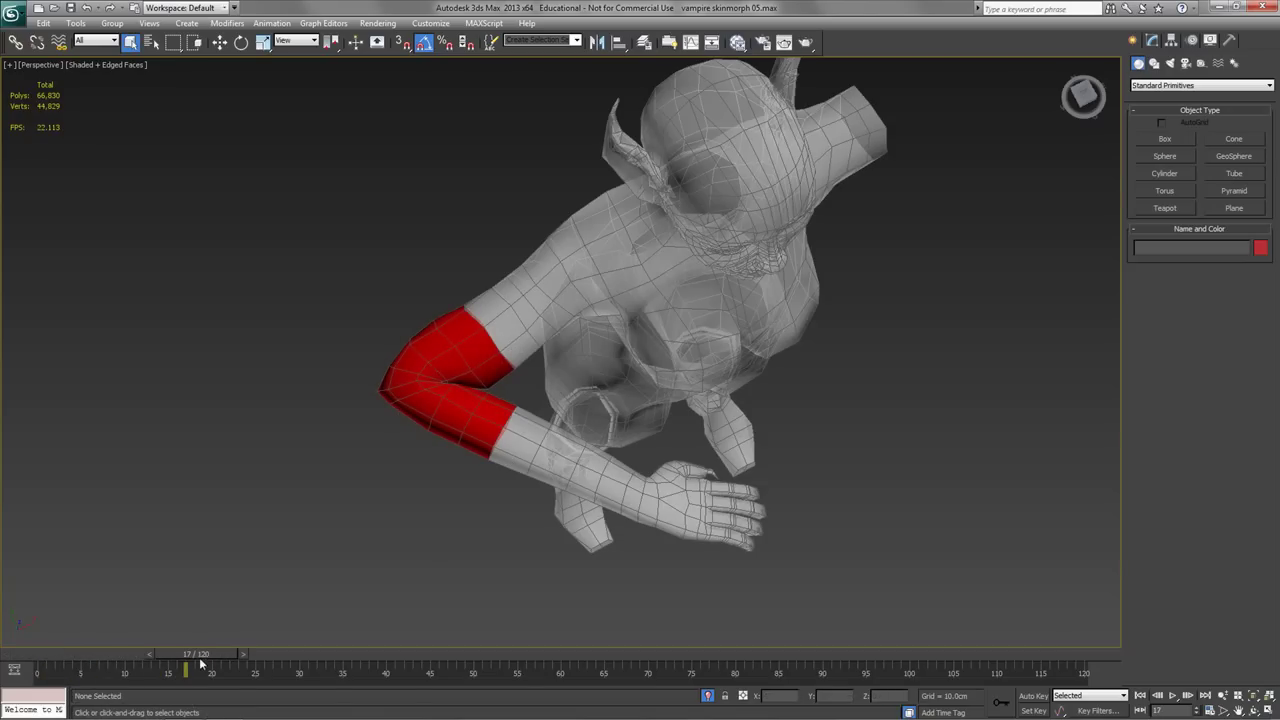
pyautogui.moveTo(200, 660)
pyautogui.mouseDown()
pyautogui.moveTo(49, 650)
pyautogui.moveTo(192, 646)
pyautogui.mouseUp()
pyautogui.keyDown('alt'); pyautogui.moveTo(403, 517); pyautogui.dragTo(527, 434, button='middle'); pyautogui.keyUp('alt')
pyautogui.moveTo(527, 434); pyautogui.dragTo(481, 518, button='middle')
pyautogui.moveTo(186, 653); pyautogui.dragTo(240, 648)
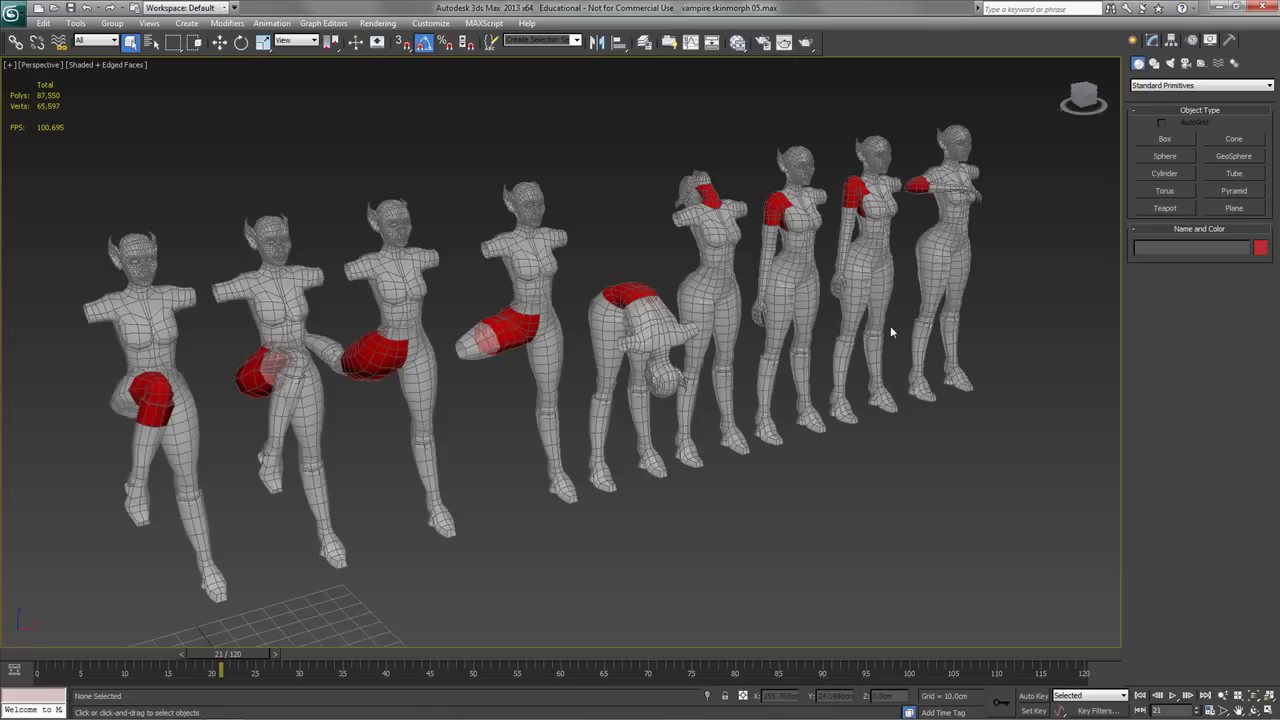
# Isolate the Arm down model and frame its red shoulder area.
pyautogui.click(866, 251)
pyautogui.click(802, 247)
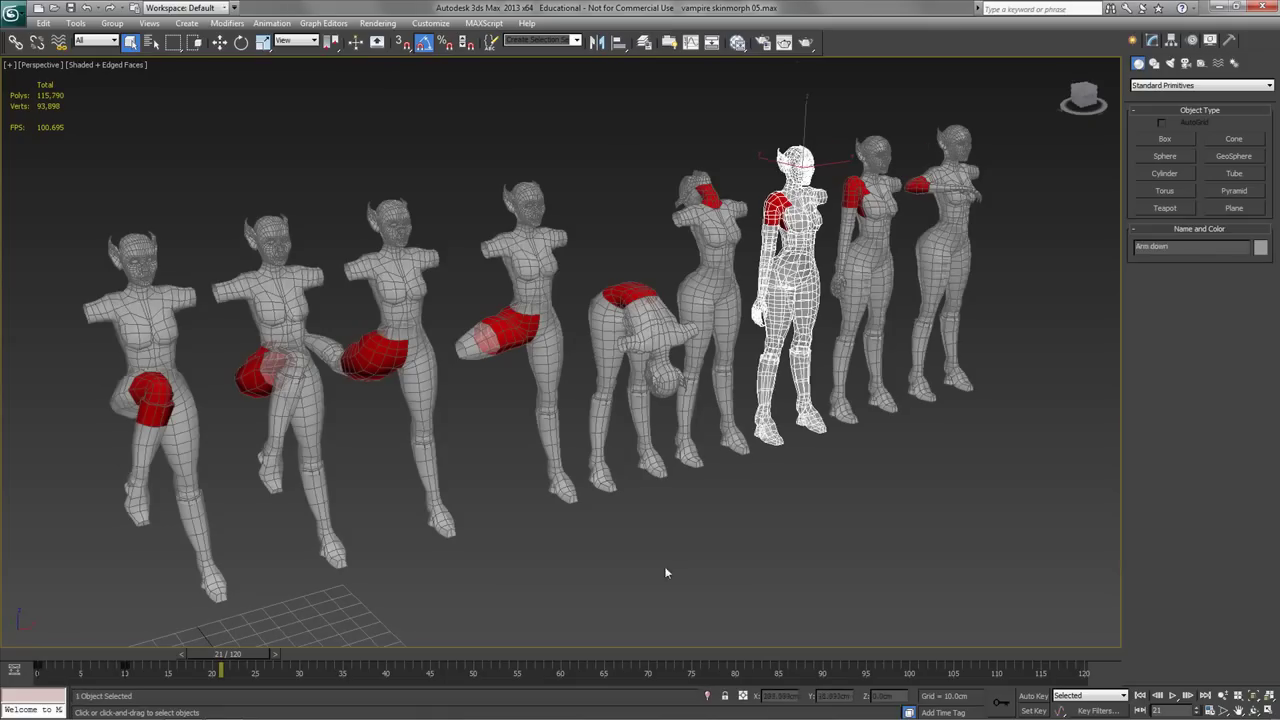
pyautogui.click(707, 696)
pyautogui.moveTo(735, 357)
pyautogui.keyDown('alt'); pyautogui.mouseDown(button='middle')
pyautogui.moveTo(679, 360)
pyautogui.moveTo(728, 342)
pyautogui.mouseUp(button='middle'); pyautogui.keyUp('alt')
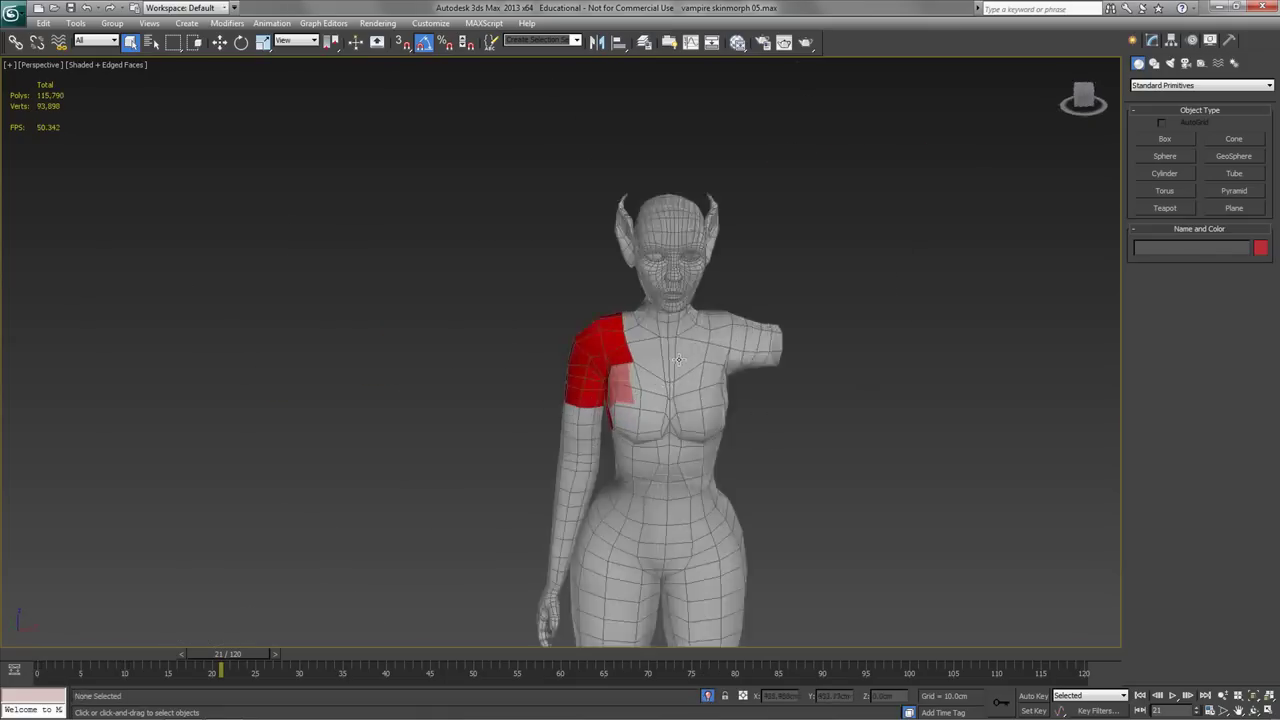
pyautogui.scroll(3, 679, 360)
# Scrub between frames 0 and 23 to compare the lowered arm's shoulder shapes, then show all models again.
pyautogui.moveTo(223, 656); pyautogui.dragTo(2, 631)
pyautogui.keyDown('alt'); pyautogui.moveTo(600, 500); pyautogui.dragTo(610, 453, button='middle'); pyautogui.keyUp('alt')
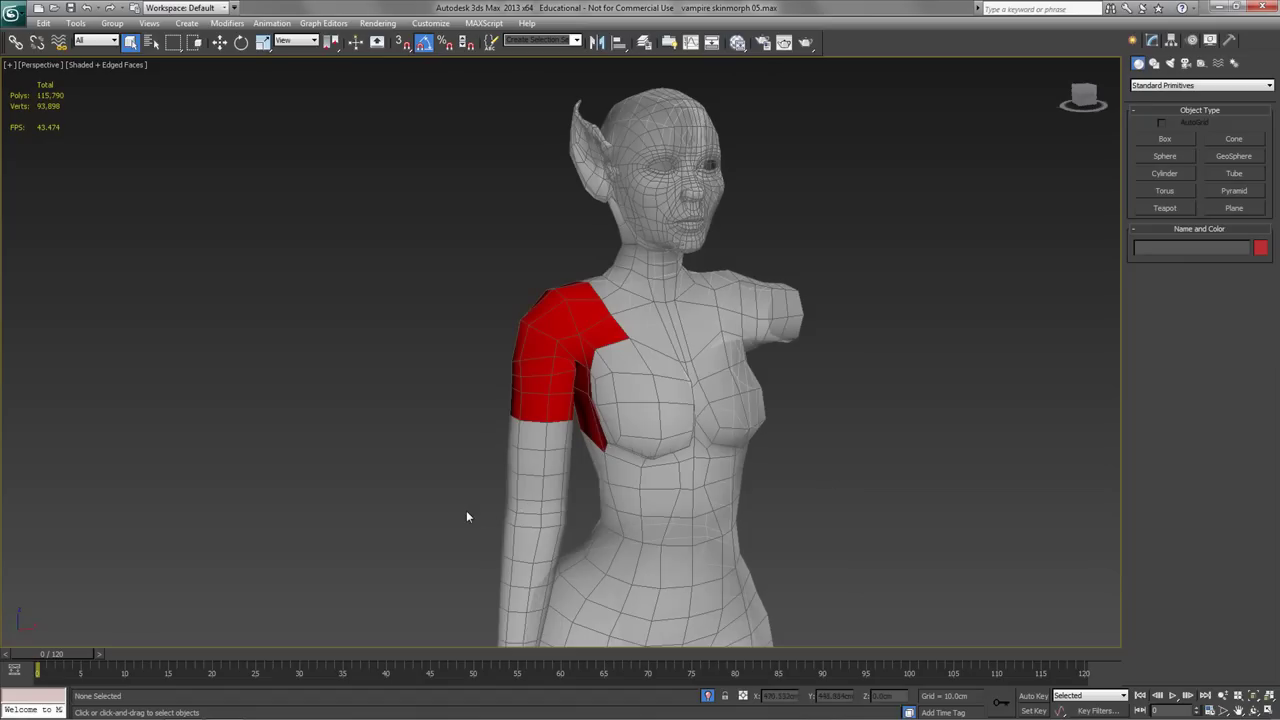
pyautogui.keyDown('alt'); pyautogui.moveTo(536, 467); pyautogui.dragTo(542, 464, button='middle'); pyautogui.keyUp('alt')
pyautogui.keyDown('alt'); pyautogui.moveTo(540, 464); pyautogui.dragTo(531, 462, button='middle'); pyautogui.keyUp('alt')
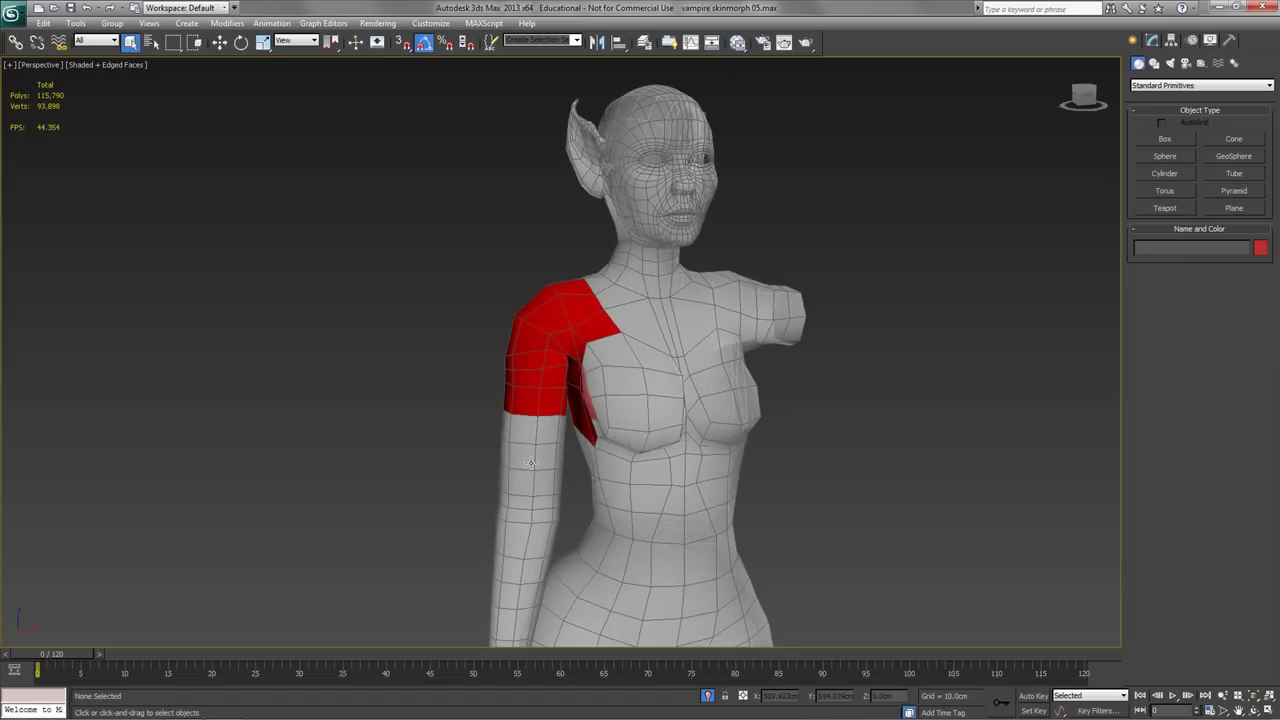
pyautogui.moveTo(87, 652); pyautogui.dragTo(244, 672)
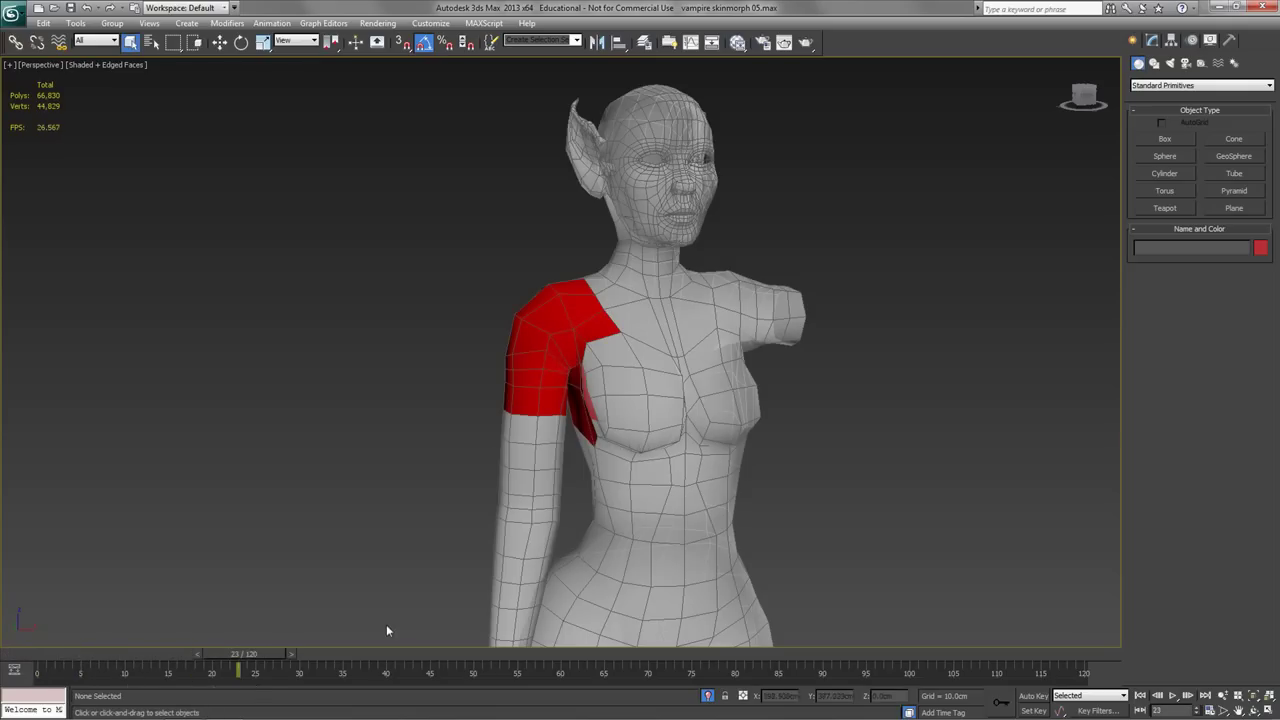
pyautogui.moveTo(386, 626); pyautogui.dragTo(372, 588, button='middle')
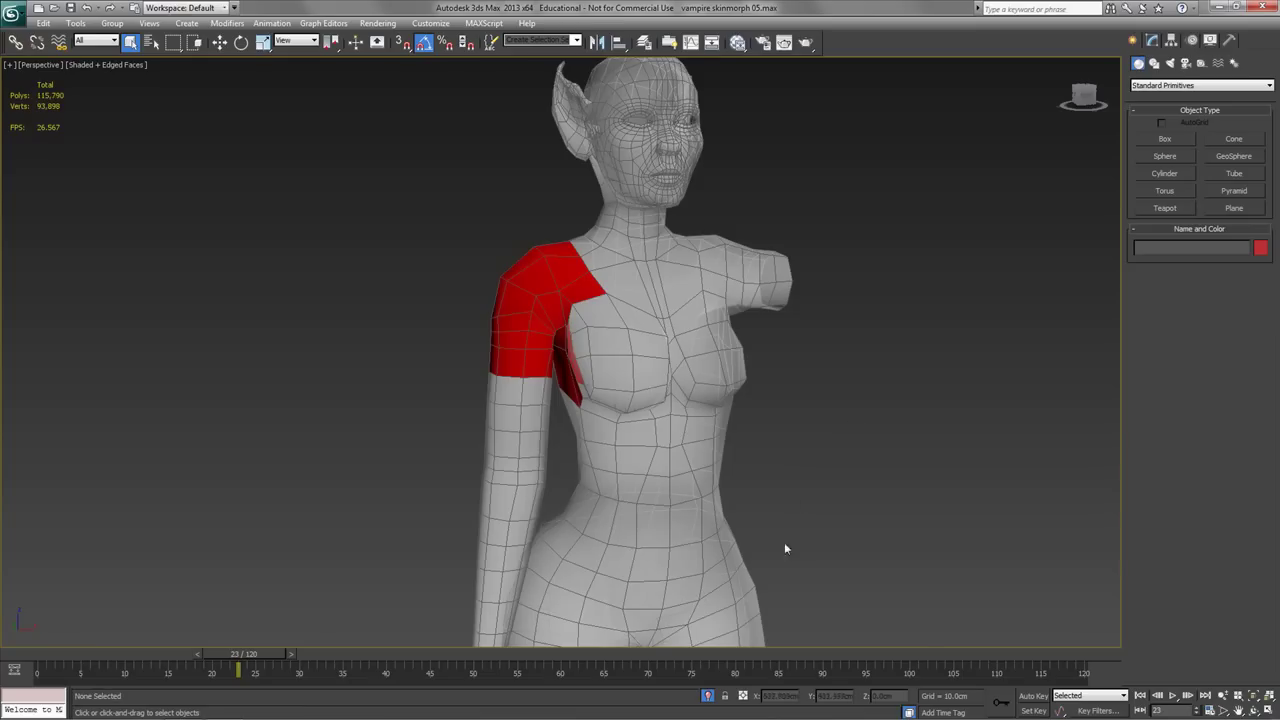
pyautogui.click(707, 696)
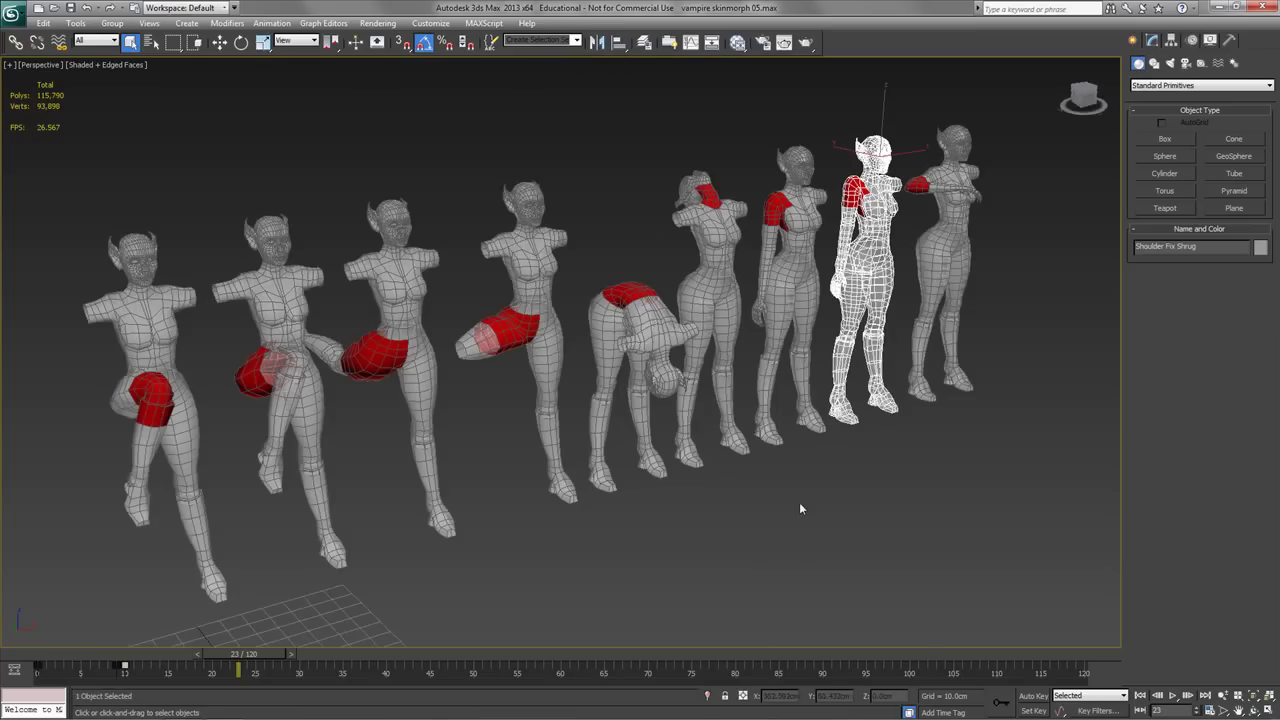
# Isolate the Shoulder Fix Shrug model, scrub back to frame 14 to examine its shoulder, and exit isolation.
pyautogui.click(706, 697)
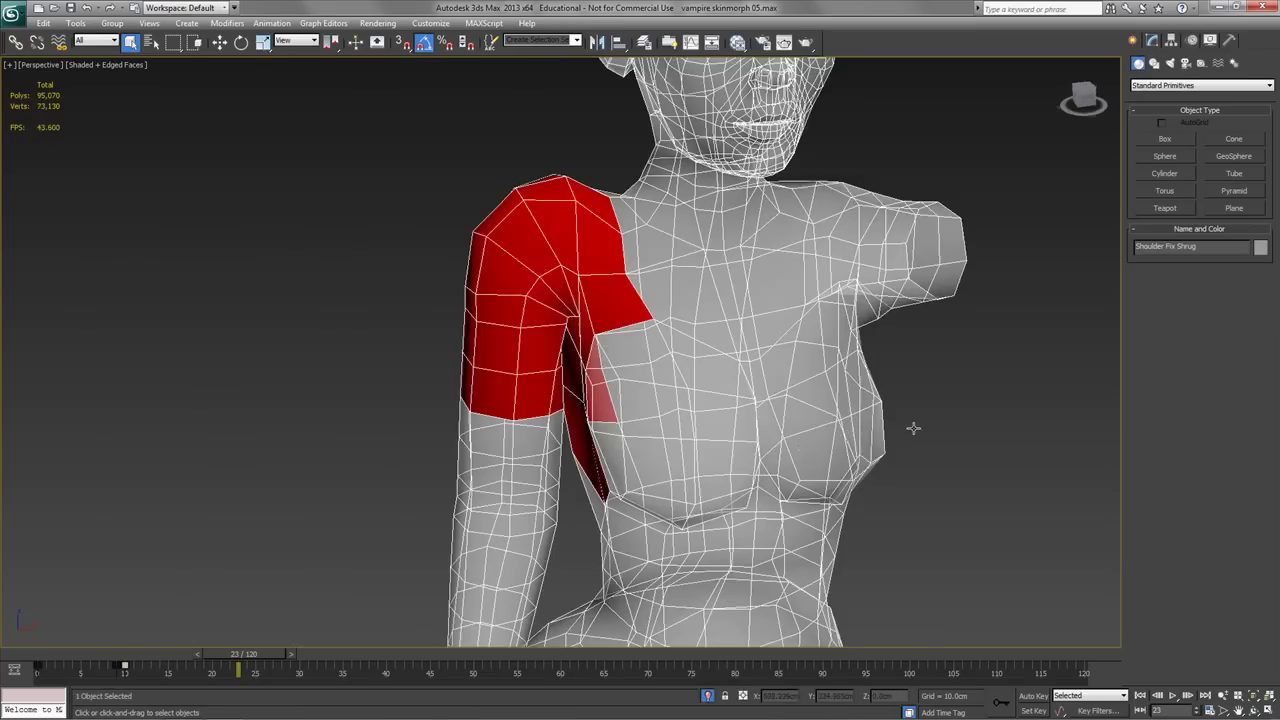
pyautogui.click(886, 453)
pyautogui.moveTo(245, 654); pyautogui.dragTo(182, 662)
pyautogui.scroll(-5, 477, 496)
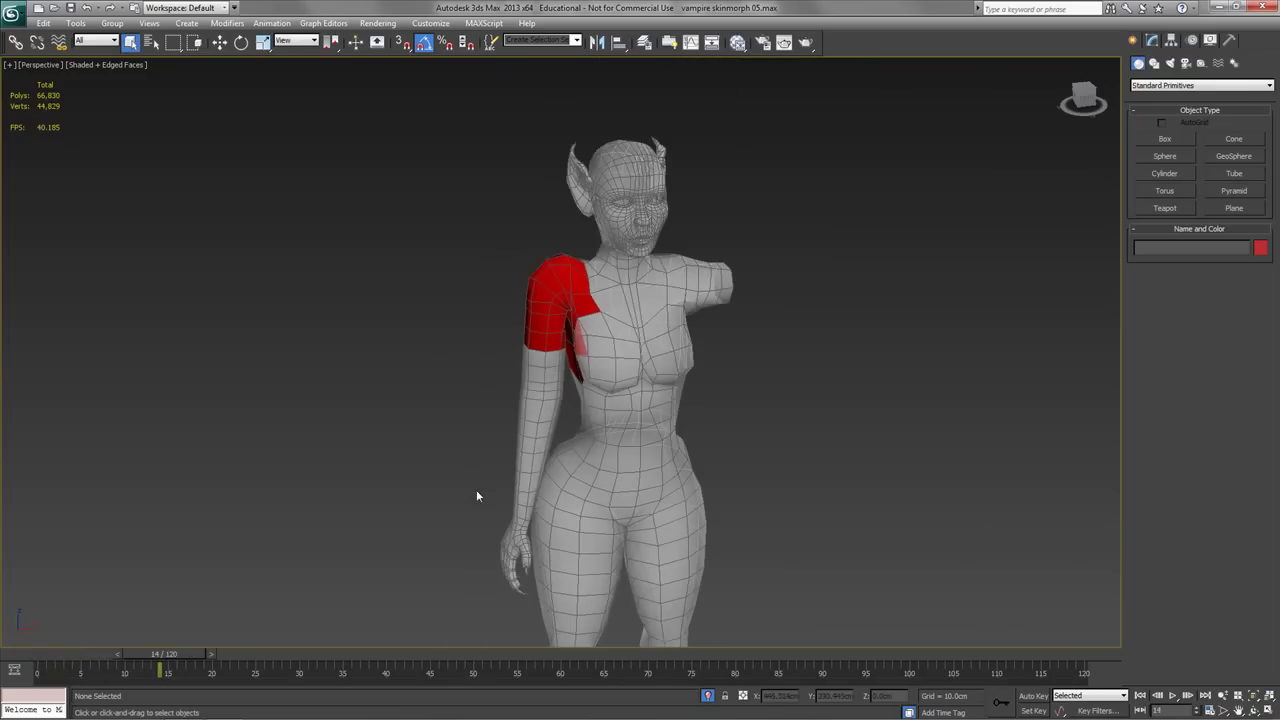
pyautogui.click(707, 696)
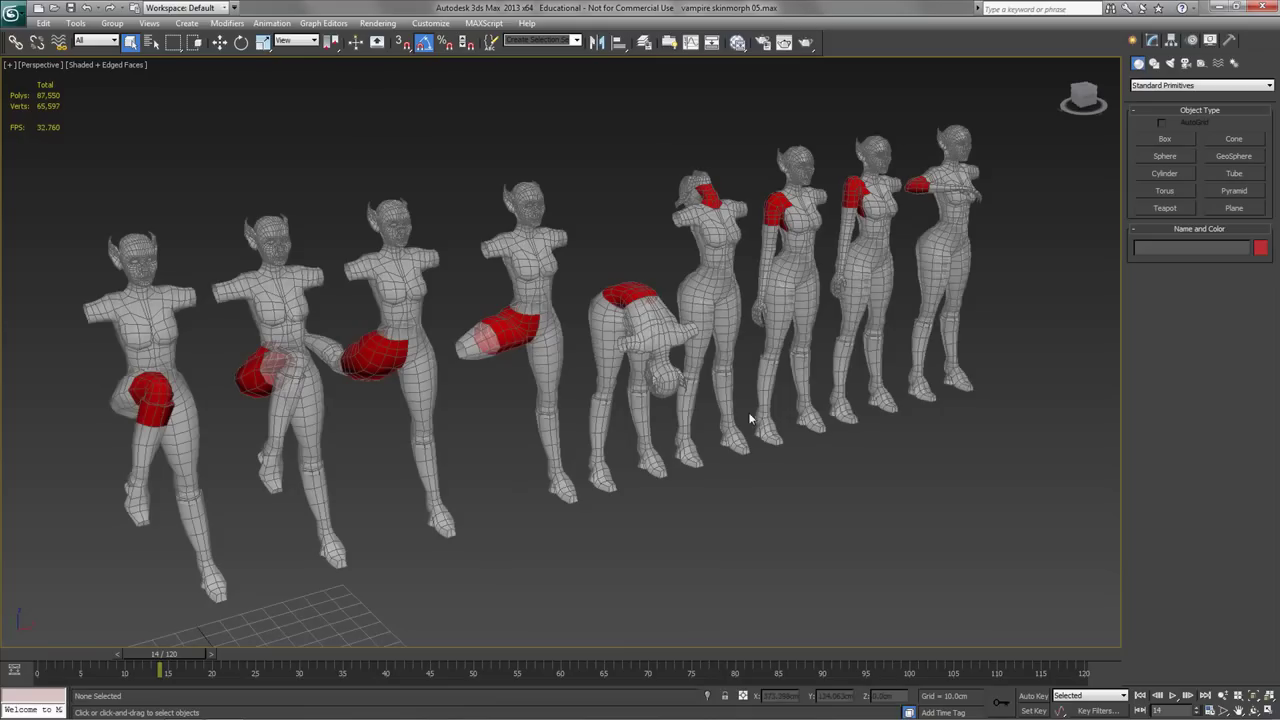
# Isolate the Neck back model and scrub between frames 0 and 14 to compare the neck before and after correction.
pyautogui.click(714, 284)
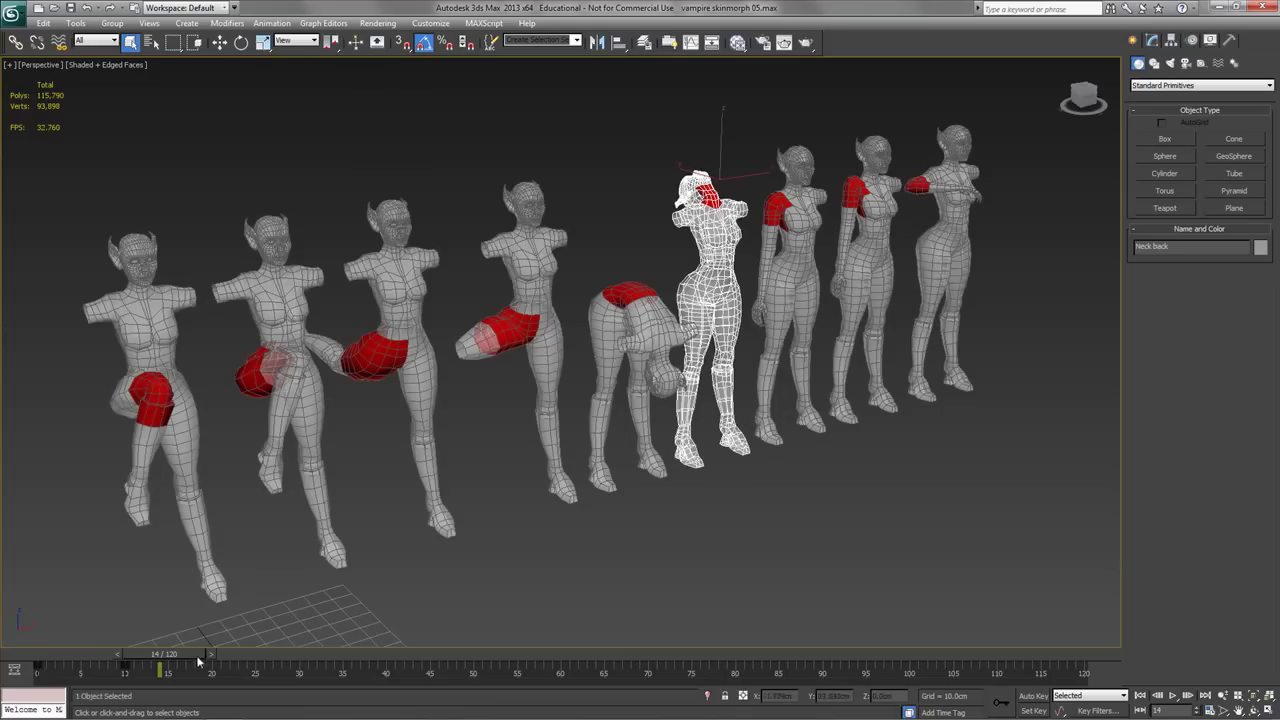
pyautogui.click(707, 696)
pyautogui.scroll(6, 706, 456)
pyautogui.moveTo(706, 261); pyautogui.dragTo(702, 427, button='middle')
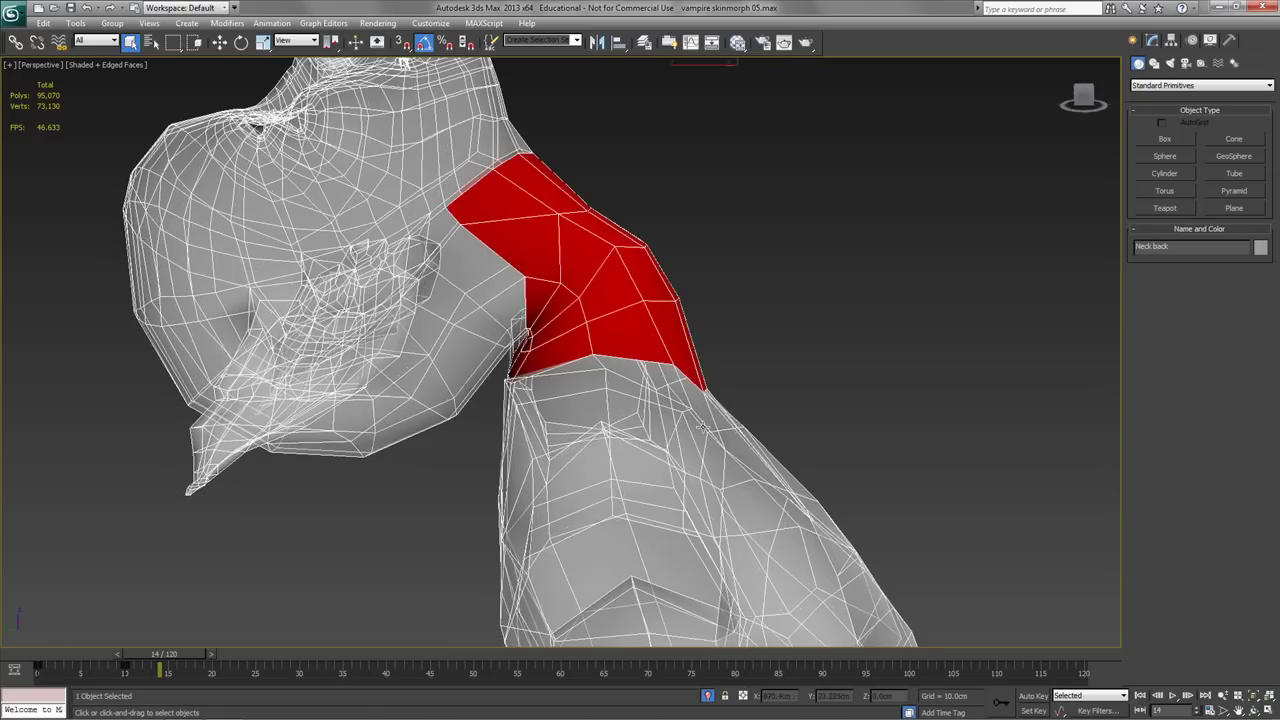
pyautogui.moveTo(194, 654); pyautogui.dragTo(78, 654)
pyautogui.keyDown('alt'); pyautogui.moveTo(452, 418); pyautogui.dragTo(461, 399, button='middle'); pyautogui.keyUp('alt')
pyautogui.moveTo(69, 655); pyautogui.dragTo(185, 653)
pyautogui.press('q')
pyautogui.keyDown('alt'); pyautogui.moveTo(797, 371); pyautogui.dragTo(765, 380, button='middle'); pyautogui.keyUp('alt')
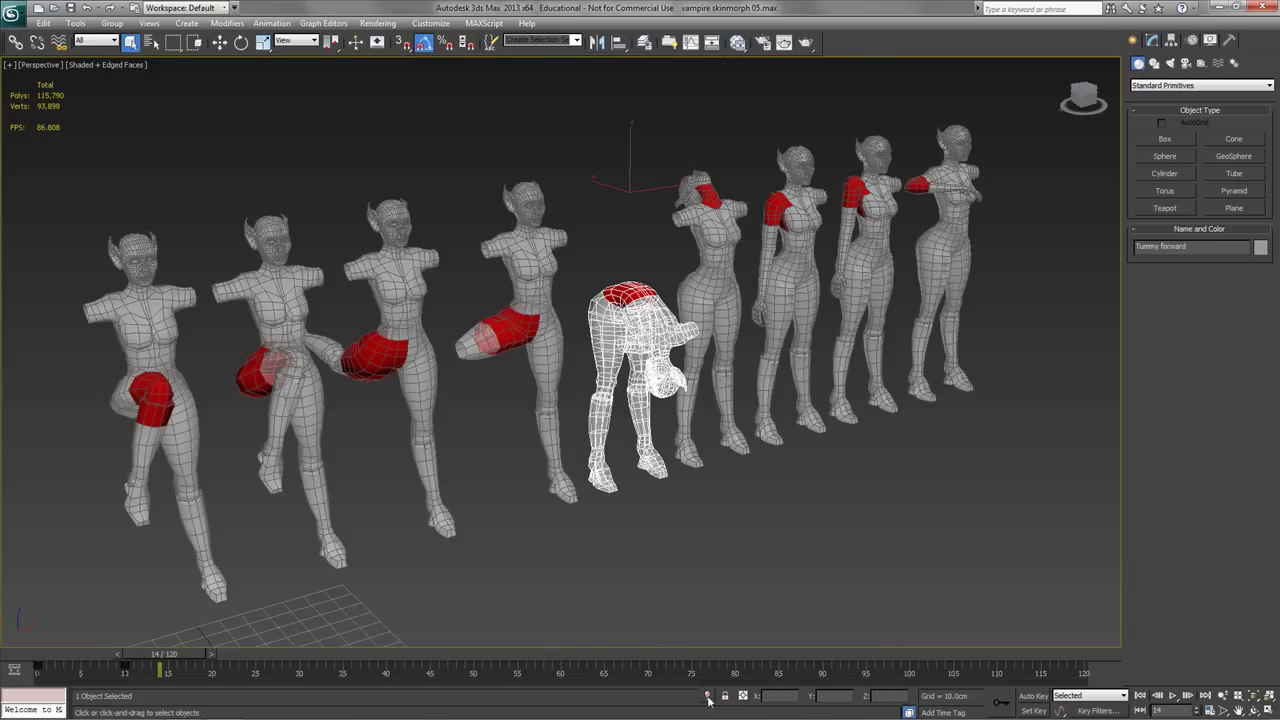
# Isolate the Tummy forward model, scrub from frame 0 to 15 to compare its waist fold, and exit isolation.
pyautogui.click(707, 695)
pyautogui.keyDown('alt'); pyautogui.moveTo(626, 370); pyautogui.dragTo(711, 337, button='middle'); pyautogui.keyUp('alt')
pyautogui.scroll(4, 711, 337)
pyautogui.keyDown('alt'); pyautogui.moveTo(636, 402); pyautogui.dragTo(632, 422, button='middle'); pyautogui.keyUp('alt')
pyautogui.moveTo(156, 653); pyautogui.dragTo(3, 646)
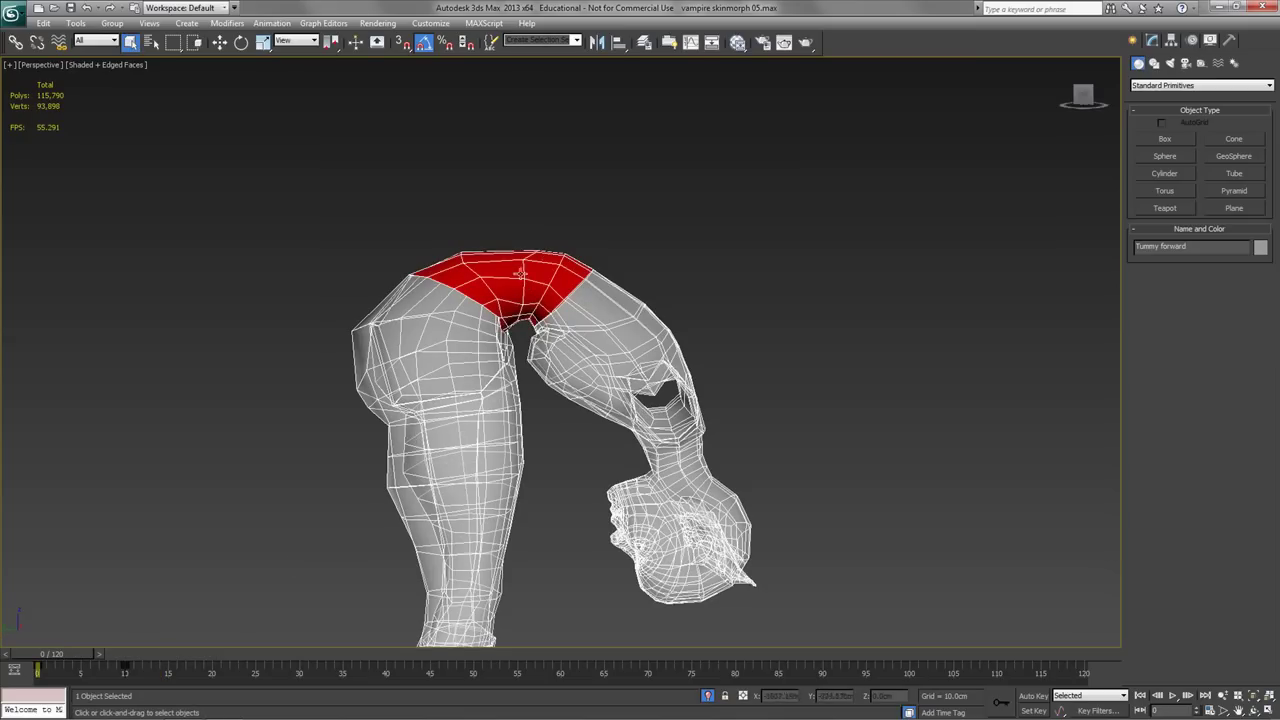
pyautogui.moveTo(66, 654); pyautogui.dragTo(186, 654)
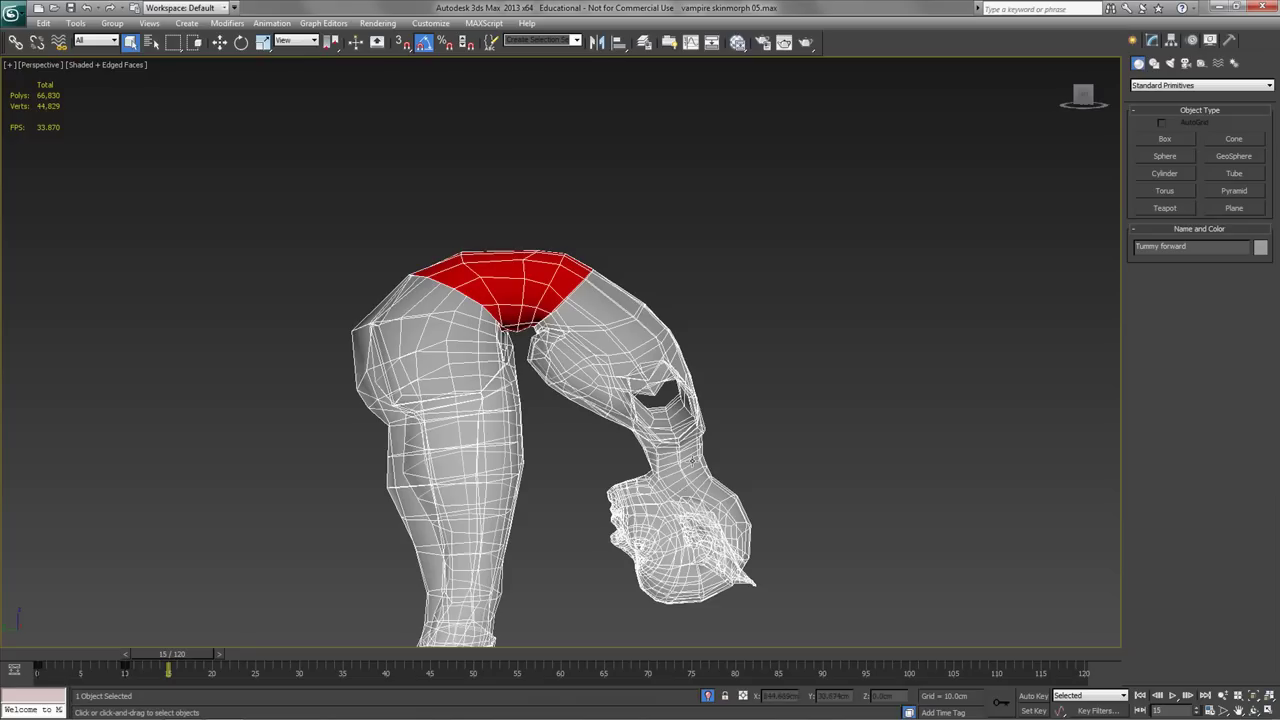
pyautogui.click(707, 695)
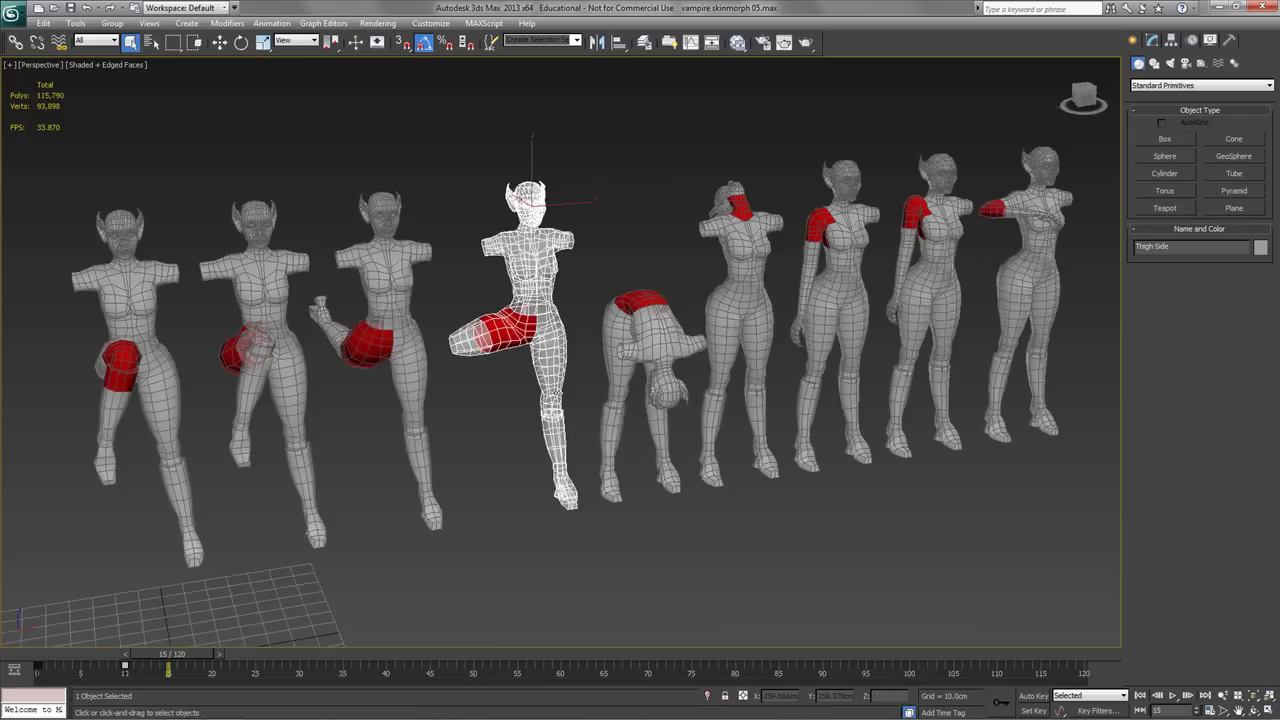
# Isolate the Thigh Side model, scrub from frame 0 to 17 to examine its hip correction from front and back, and exit isolation.
pyautogui.press('f')
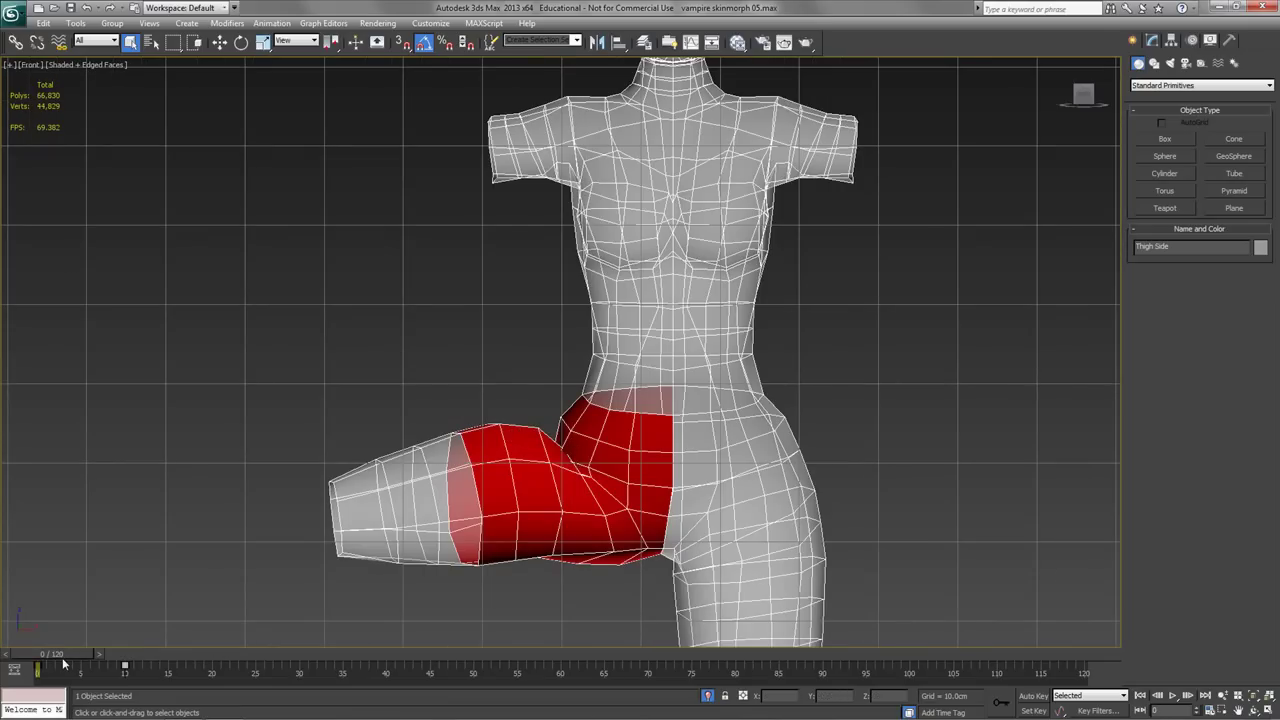
pyautogui.moveTo(62, 663); pyautogui.dragTo(156, 667)
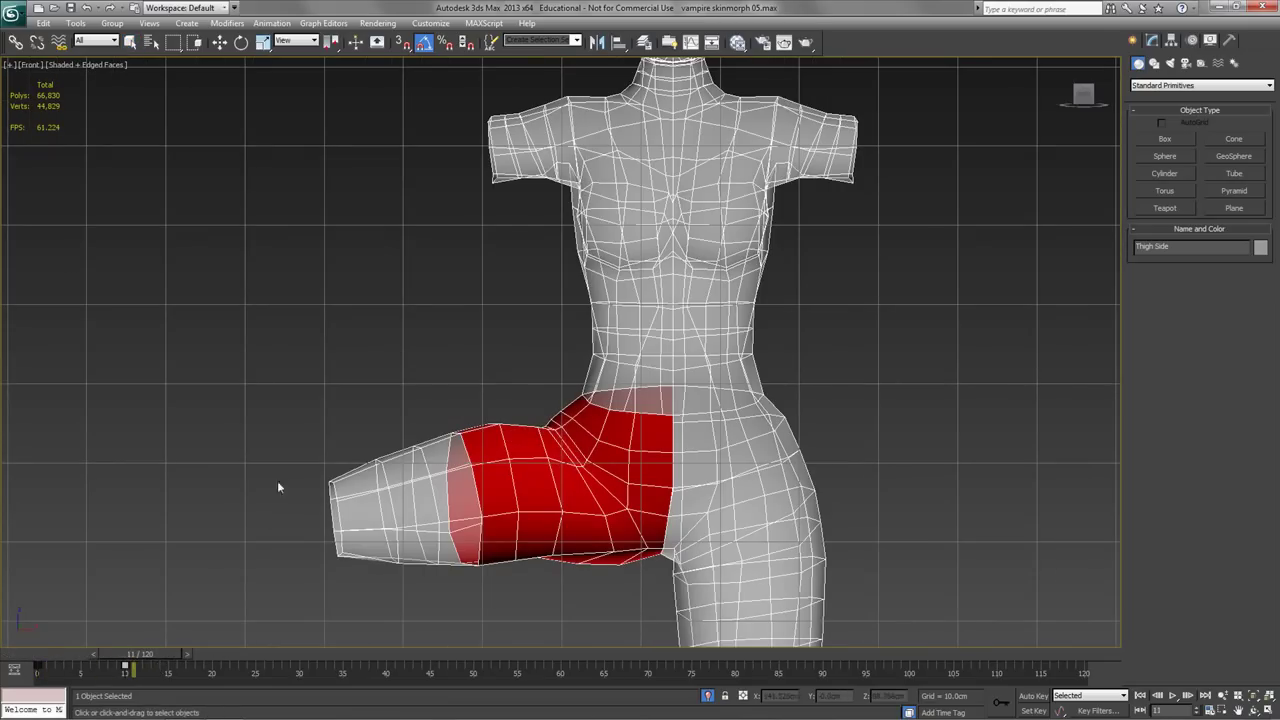
pyautogui.keyDown('alt'); pyautogui.moveTo(278, 484); pyautogui.dragTo(470, 500, button='middle'); pyautogui.keyUp('alt')
pyautogui.moveTo(144, 653); pyautogui.dragTo(201, 652)
pyautogui.moveTo(535, 571); pyautogui.dragTo(528, 467, button='middle')
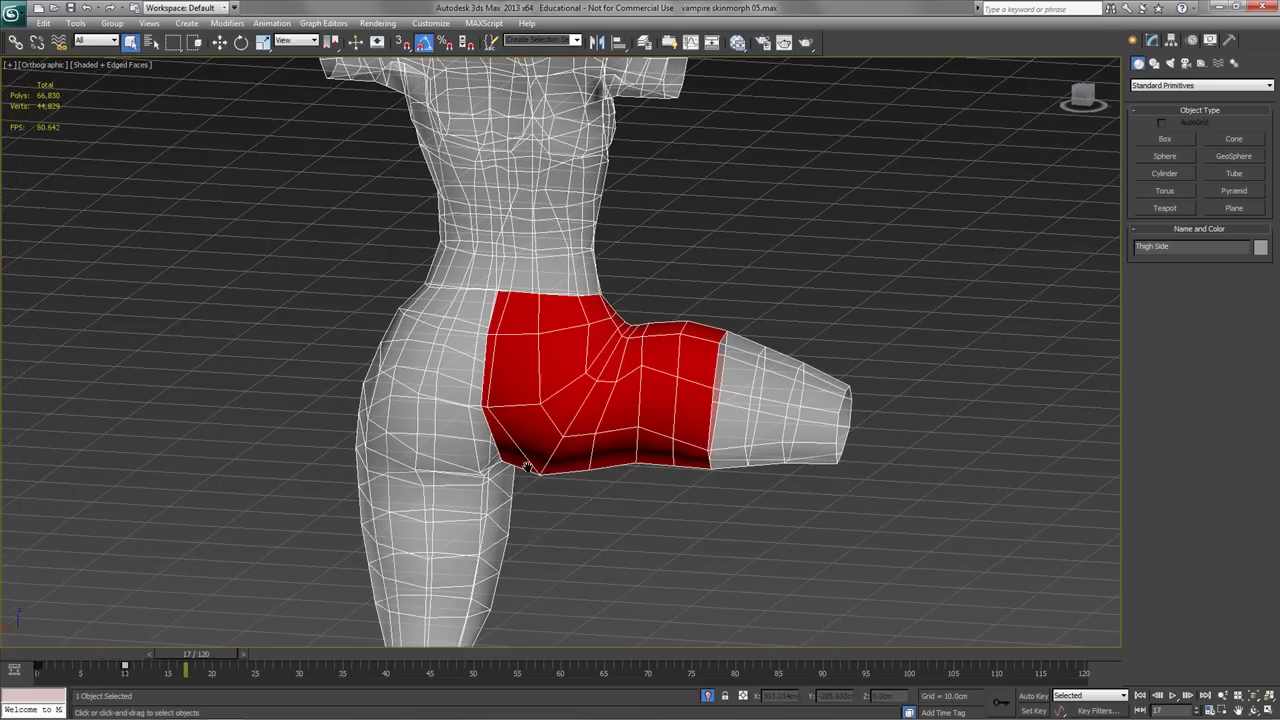
pyautogui.click(707, 696)
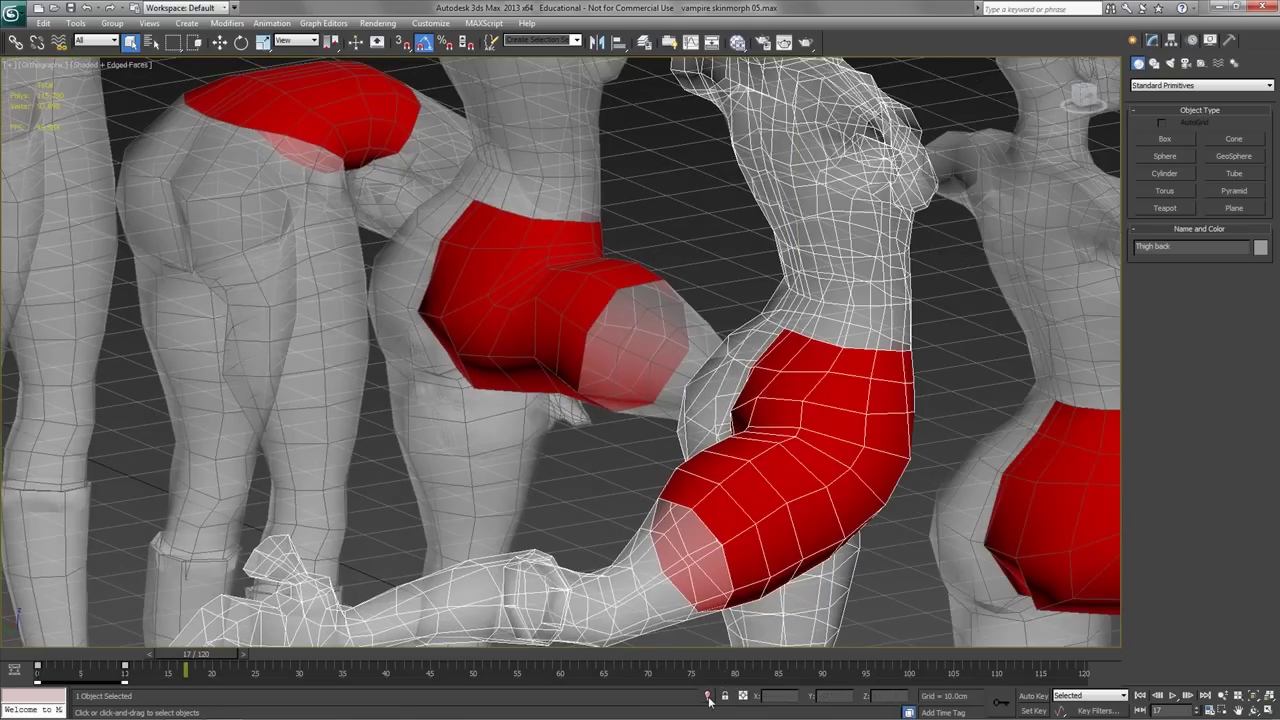
# Isolate the Thigh back model in the perspective view and scrub back to frame 0 and forward again to compare its hip shapes.
pyautogui.click(708, 697)
pyautogui.press('p')
pyautogui.scroll(4, 662, 472)
pyautogui.moveTo(662, 472); pyautogui.dragTo(570, 620, button='middle')
pyautogui.moveTo(201, 657); pyautogui.dragTo(45, 657)
pyautogui.keyDown('alt'); pyautogui.moveTo(676, 462); pyautogui.dragTo(672, 519, button='middle'); pyautogui.keyUp('alt')
pyautogui.moveTo(60, 663); pyautogui.dragTo(170, 670)
pyautogui.keyDown('alt'); pyautogui.moveTo(560, 500); pyautogui.dragTo(756, 493, button='middle'); pyautogui.keyUp('alt')
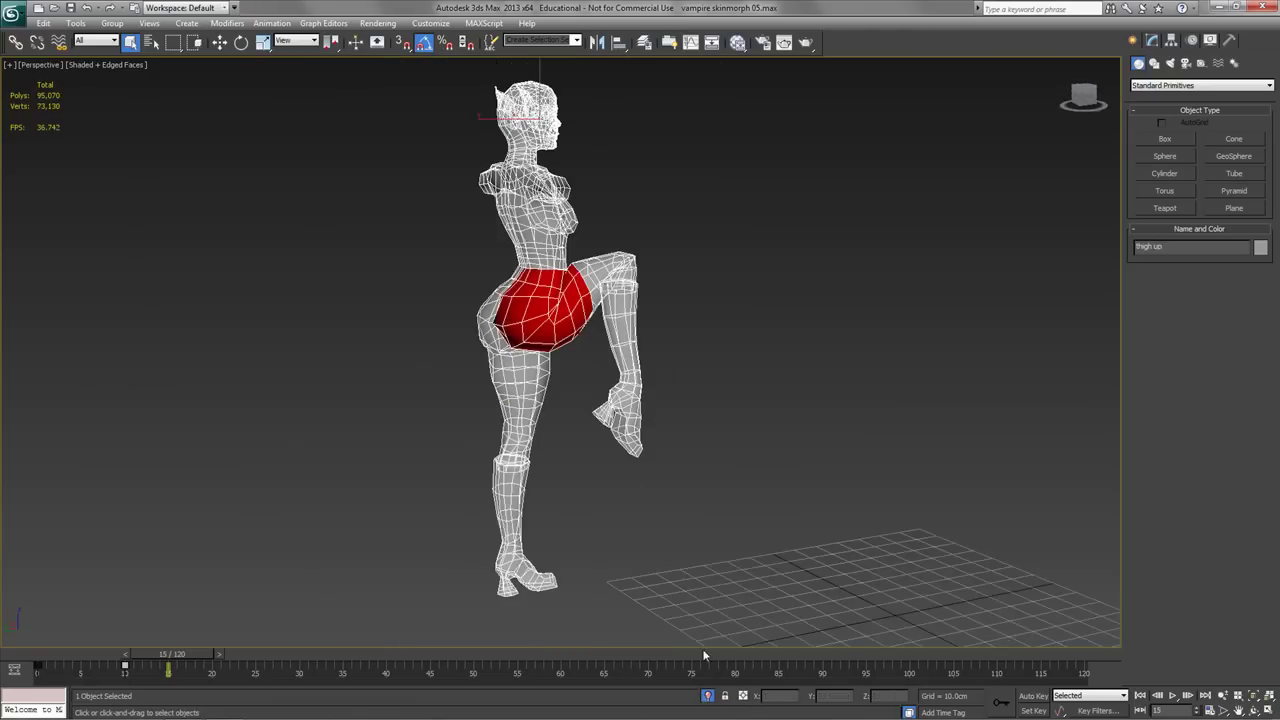
# Isolate the thigh up model and scrub between frames 0 and 16, ending at frame 10, to compare its hip crease from the side.
pyautogui.keyDown('alt'); pyautogui.moveTo(640, 500); pyautogui.dragTo(622, 481, button='middle'); pyautogui.keyUp('alt')
pyautogui.scroll(10, 622, 481)
pyautogui.scroll(-5, 675, 412)
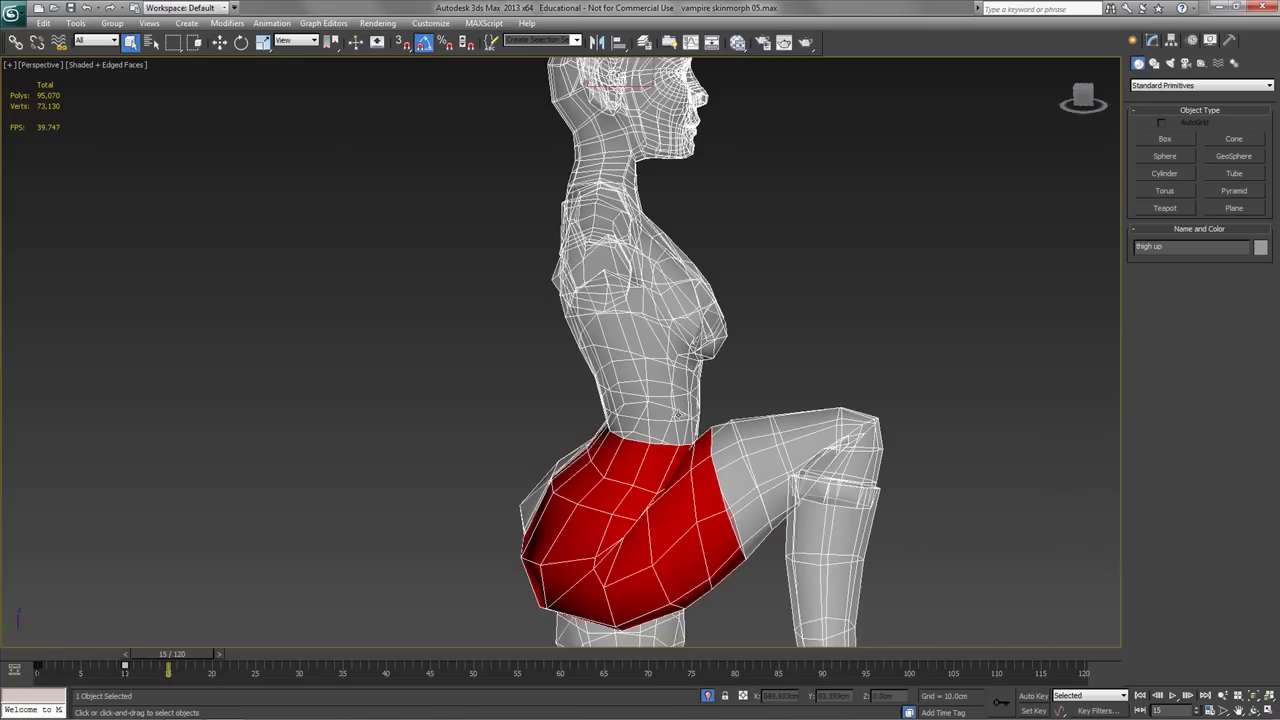
pyautogui.moveTo(182, 654); pyautogui.dragTo(55, 656)
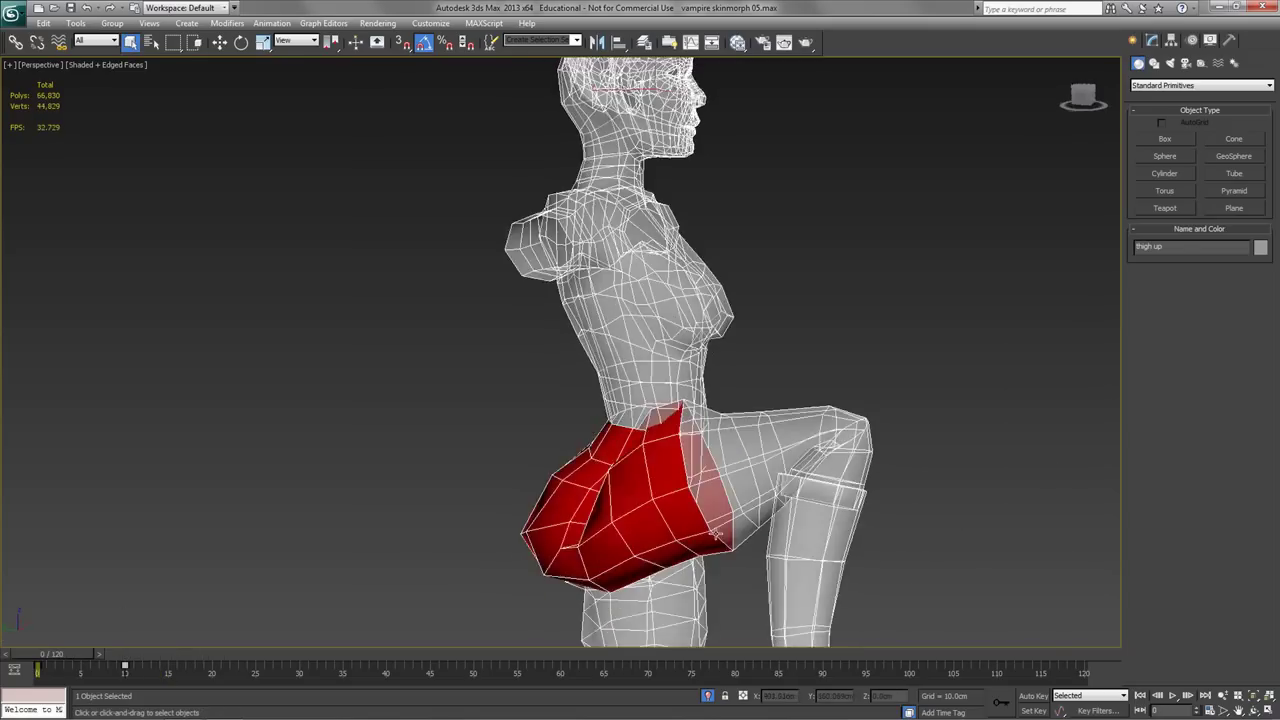
pyautogui.moveTo(717, 537)
pyautogui.keyDown('alt'); pyautogui.mouseDown(button='middle')
pyautogui.moveTo(690, 532)
pyautogui.moveTo(767, 525)
pyautogui.moveTo(719, 523)
pyautogui.mouseUp(button='middle'); pyautogui.keyUp('alt')
pyautogui.keyDown('alt'); pyautogui.moveTo(491, 600); pyautogui.dragTo(505, 558, button='middle'); pyautogui.keyUp('alt')
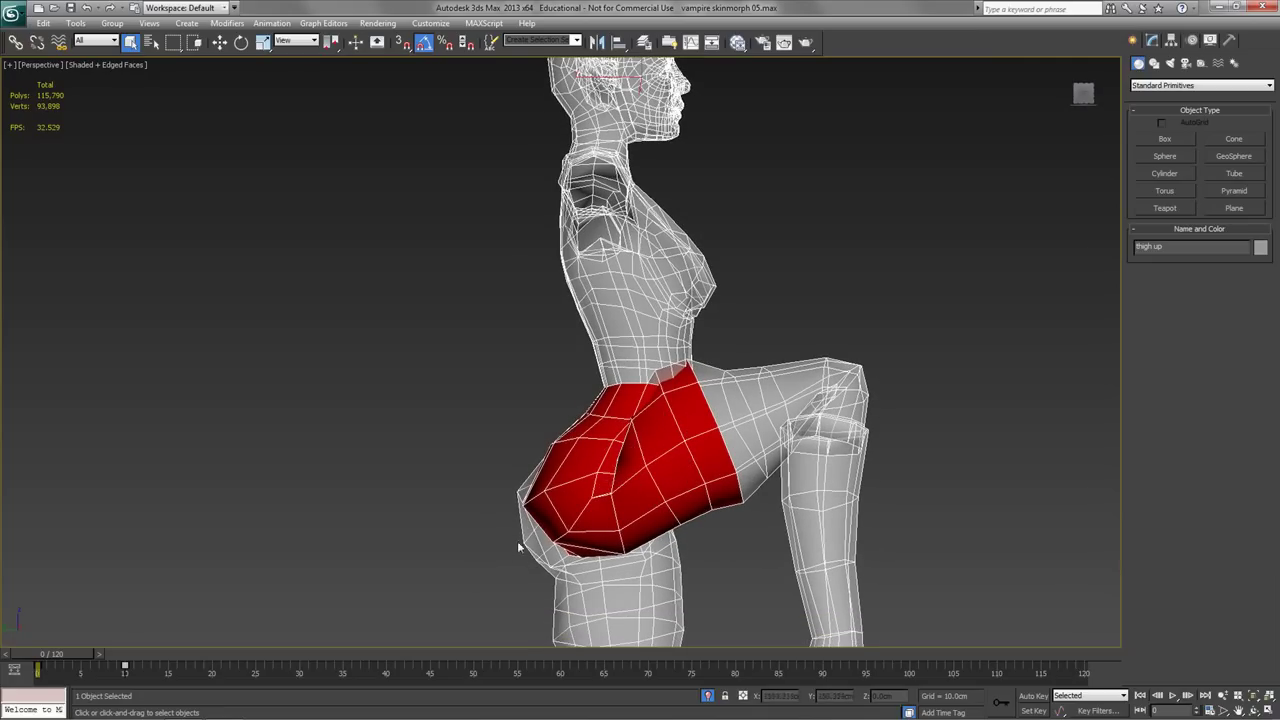
pyautogui.moveTo(67, 655); pyautogui.dragTo(199, 680)
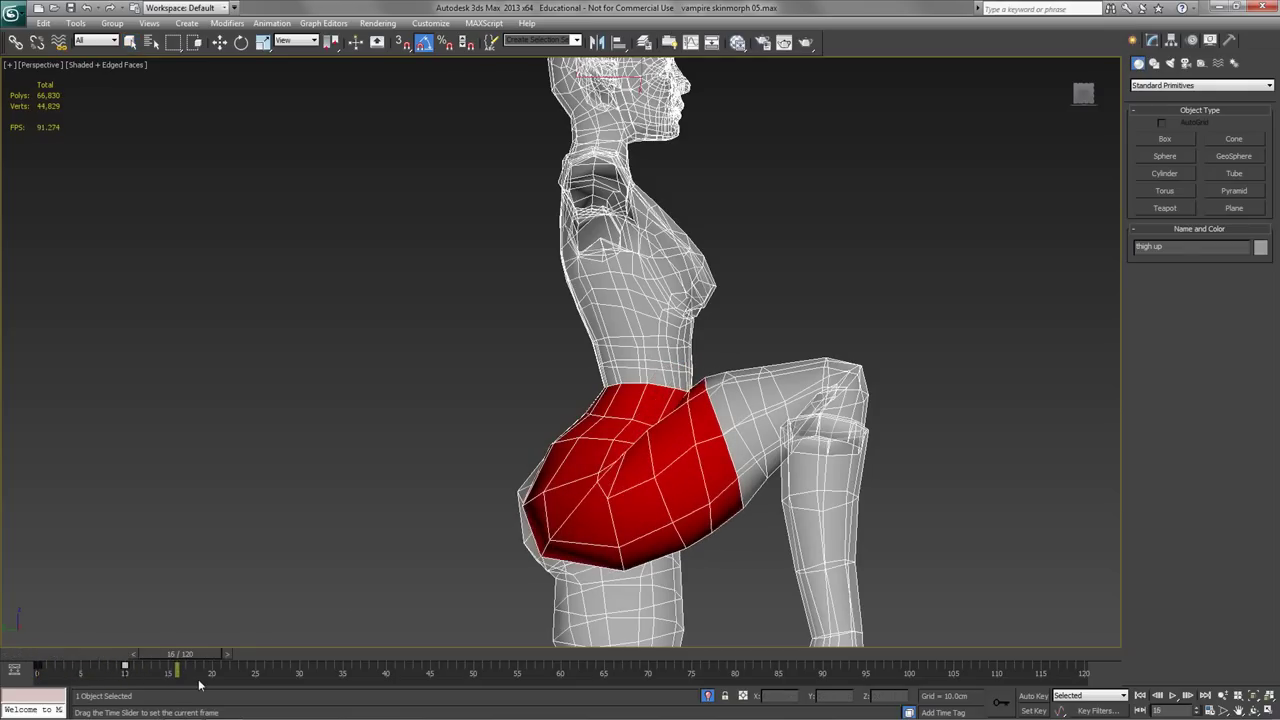
pyautogui.keyDown('alt'); pyautogui.moveTo(380, 576); pyautogui.dragTo(470, 590, button='middle'); pyautogui.keyUp('alt')
pyautogui.moveTo(192, 655)
pyautogui.mouseDown()
pyautogui.moveTo(62, 662)
pyautogui.moveTo(215, 662)
pyautogui.moveTo(99, 652)
pyautogui.moveTo(216, 645)
pyautogui.moveTo(71, 645)
pyautogui.moveTo(168, 652)
pyautogui.mouseUp()
pyautogui.keyDown('alt'); pyautogui.moveTo(567, 490); pyautogui.dragTo(502, 469, button='middle'); pyautogui.keyUp('alt')
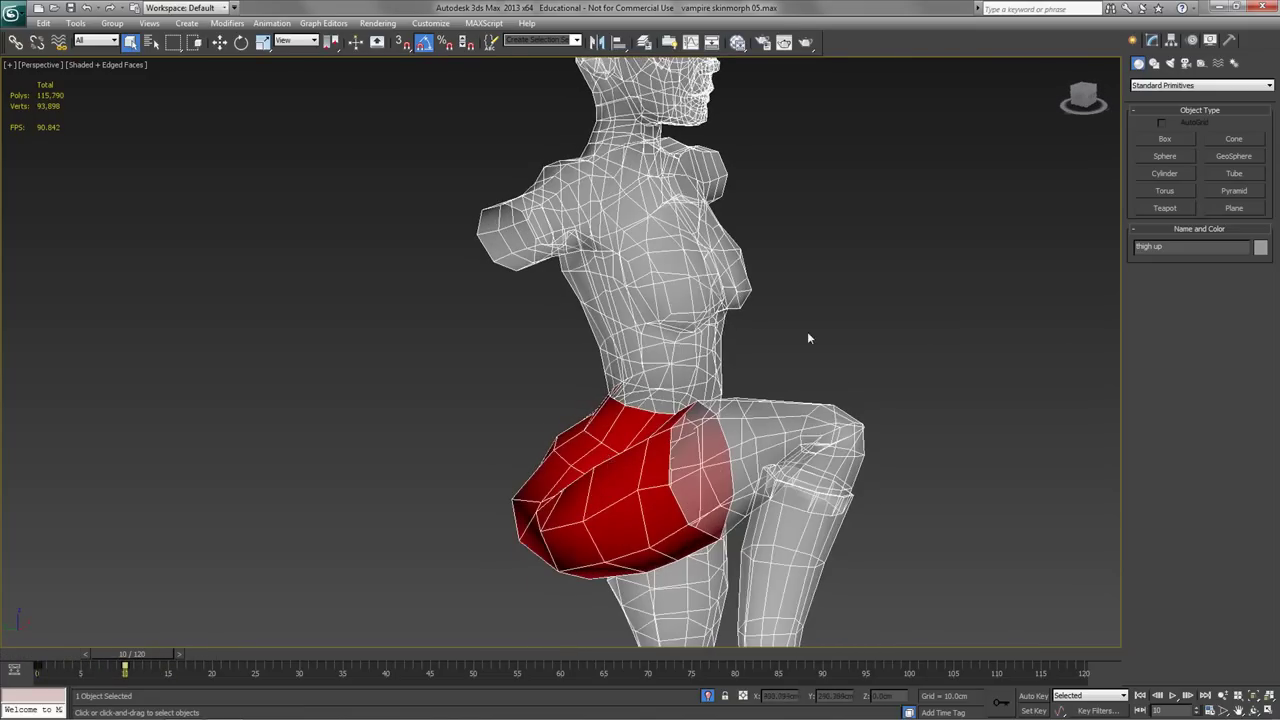
# Hide every polygon of the thigh up model except the selected red hip and thigh area.
pyautogui.click(1152, 40)
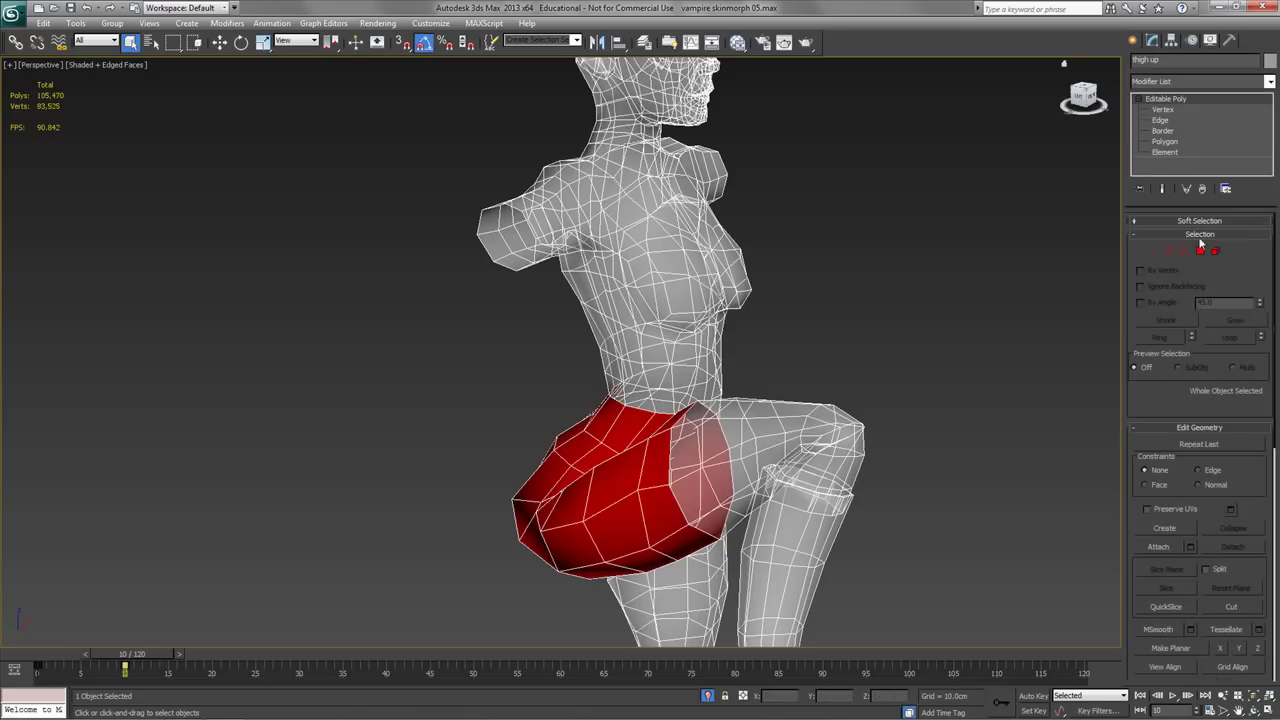
pyautogui.click(1200, 251)
pyautogui.scroll(-5, 1140, 397)
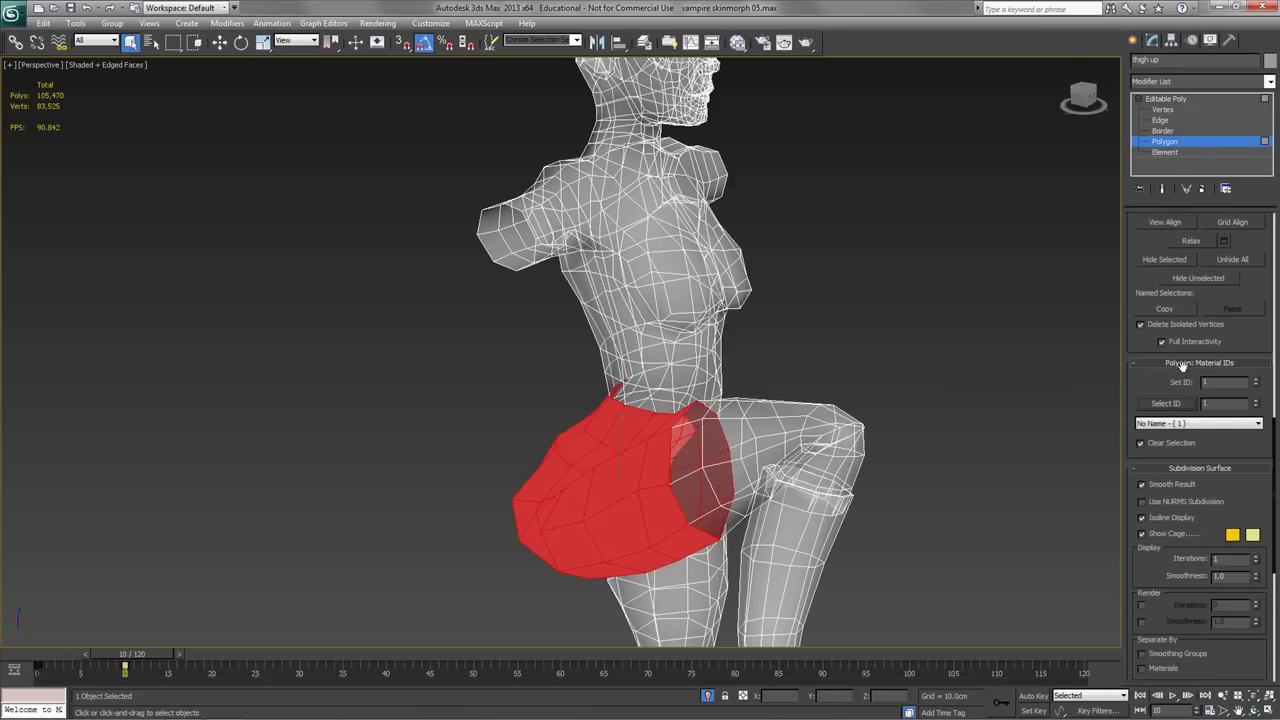
pyautogui.click(1197, 278)
pyautogui.keyDown('alt'); pyautogui.moveTo(943, 368); pyautogui.dragTo(638, 388, button='middle'); pyautogui.keyUp('alt')
pyautogui.press('4')
# Scrub the remaining hip polygons from frame 0 to 12 to examine the inner fold, and show the whole model and scene again.
pyautogui.press('Home')
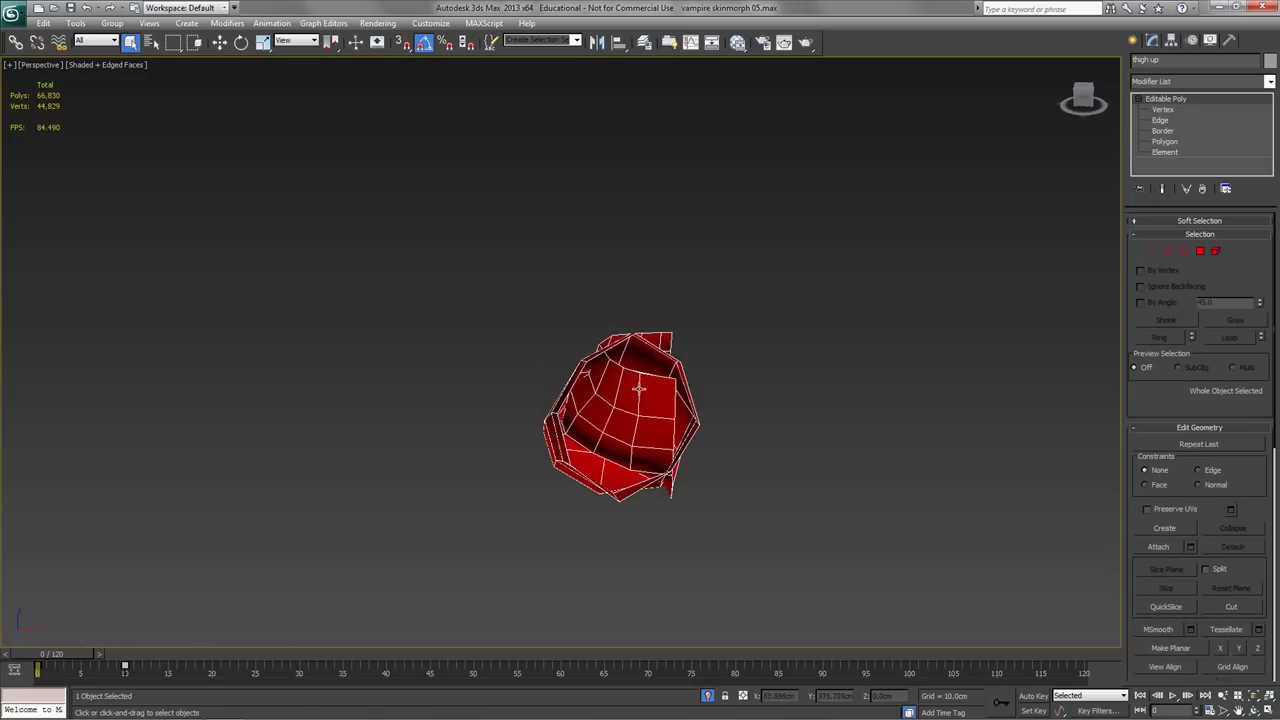
pyautogui.moveTo(64, 656); pyautogui.dragTo(153, 653)
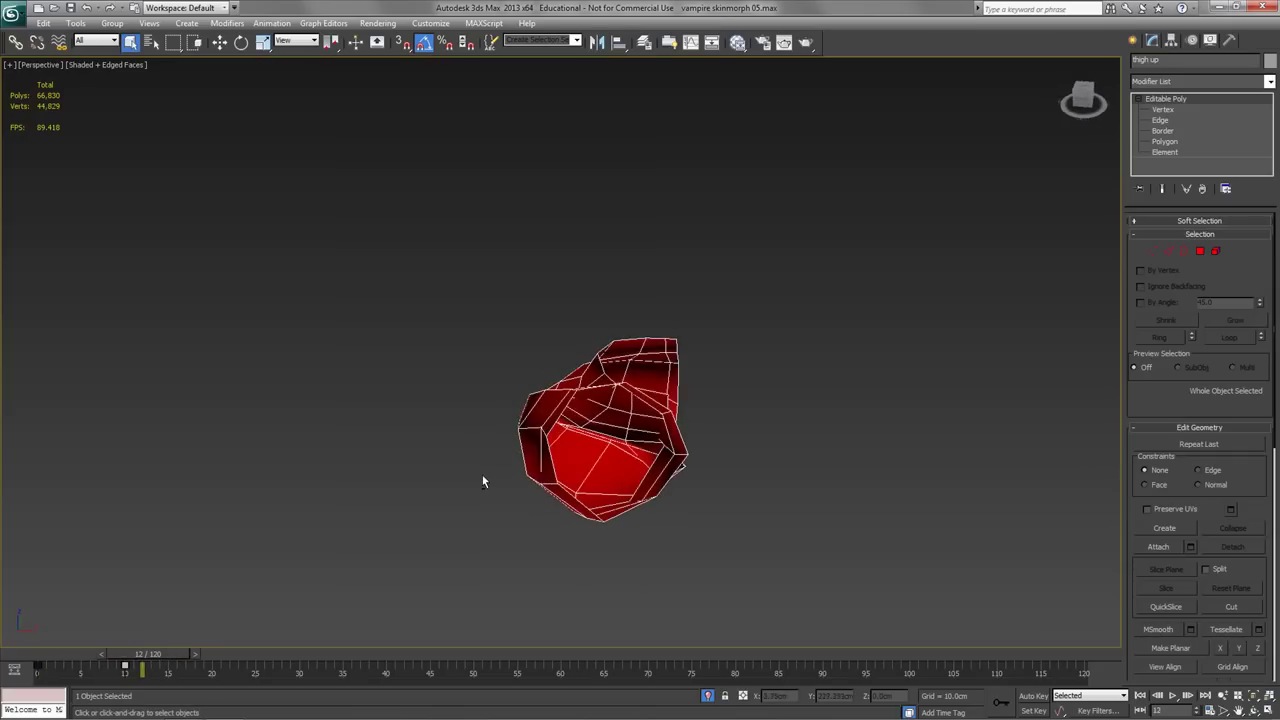
pyautogui.moveTo(171, 655)
pyautogui.mouseDown()
pyautogui.moveTo(110, 655)
pyautogui.moveTo(230, 650)
pyautogui.moveTo(55, 653)
pyautogui.moveTo(178, 655)
pyautogui.mouseUp()
pyautogui.keyDown('alt'); pyautogui.moveTo(405, 496); pyautogui.dragTo(660, 349, button='middle'); pyautogui.keyUp('alt')
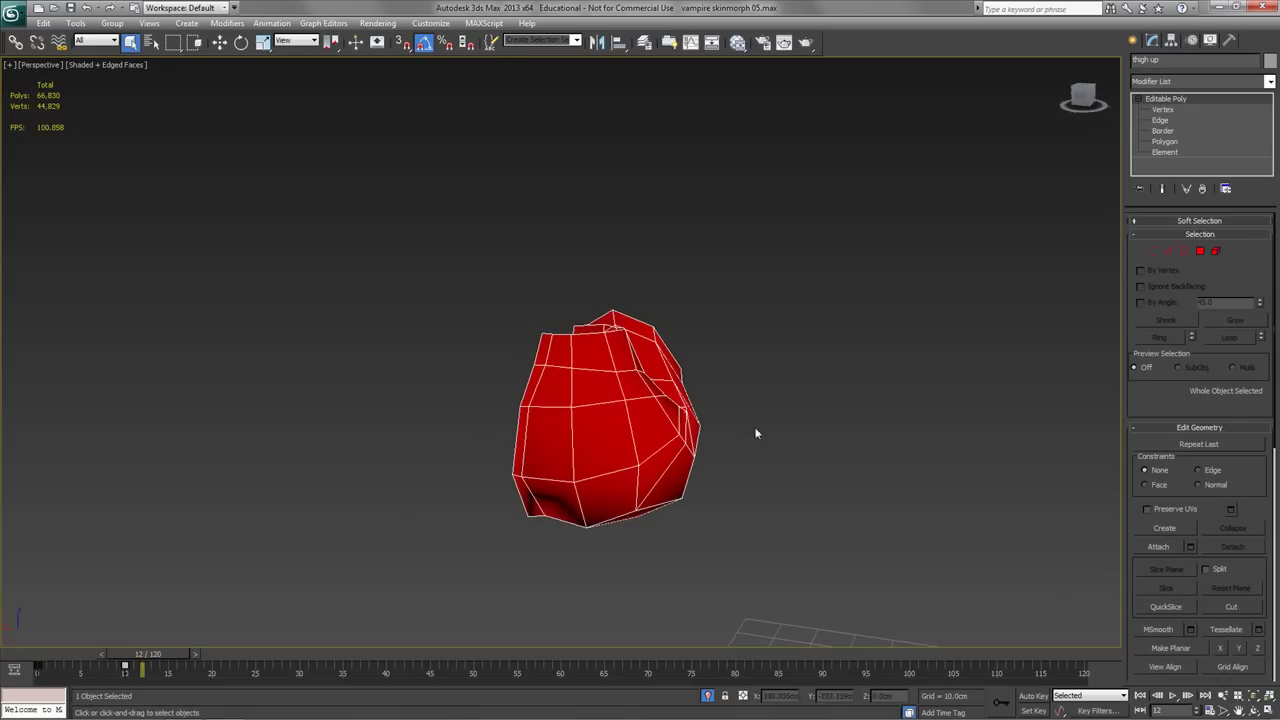
pyautogui.hotkey('alt', 'q')
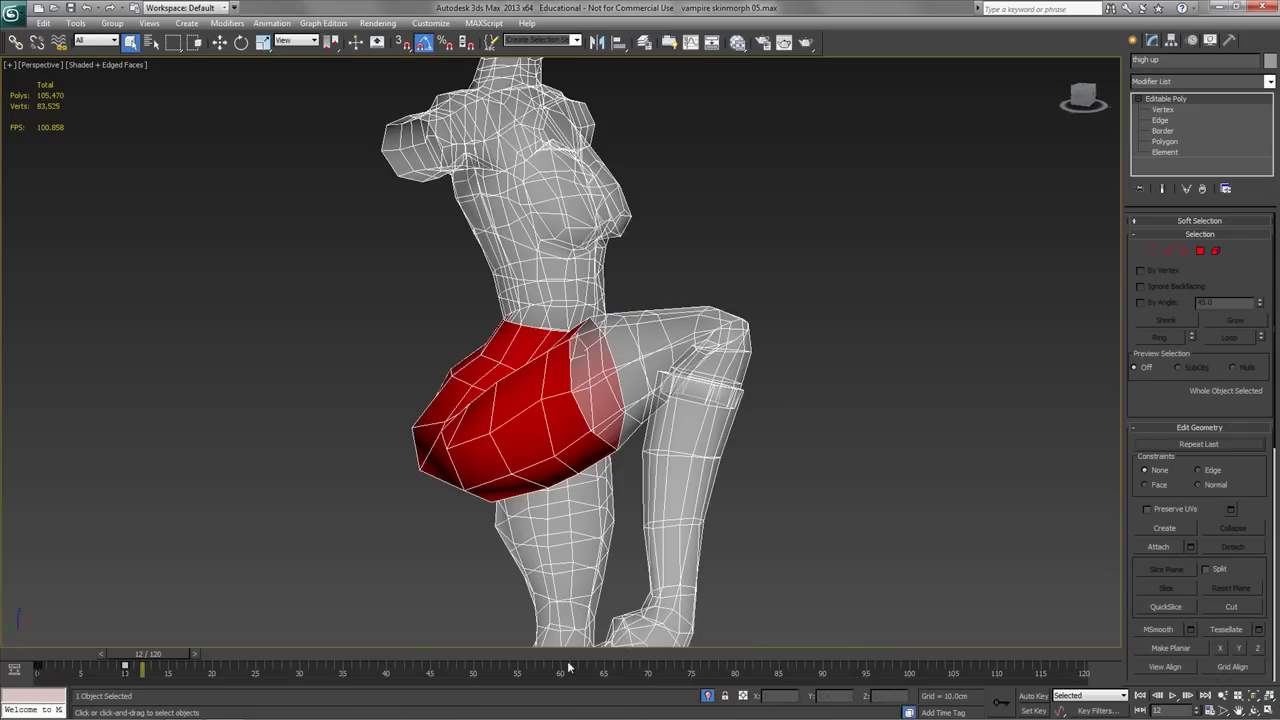
pyautogui.click(707, 696)
# Isolate the knee bend model, scrub from frame 0 to 11 and back to 10 to compare the knee, and exit isolation.
pyautogui.click(783, 388)
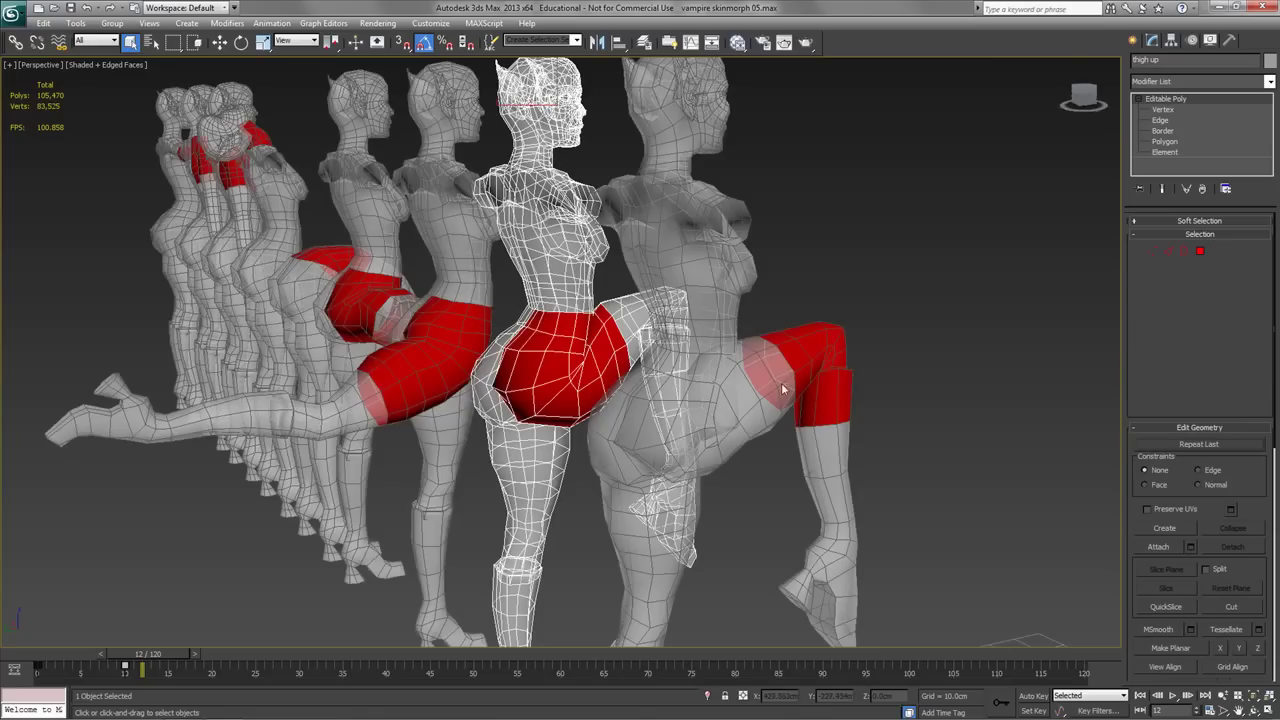
pyautogui.click(707, 696)
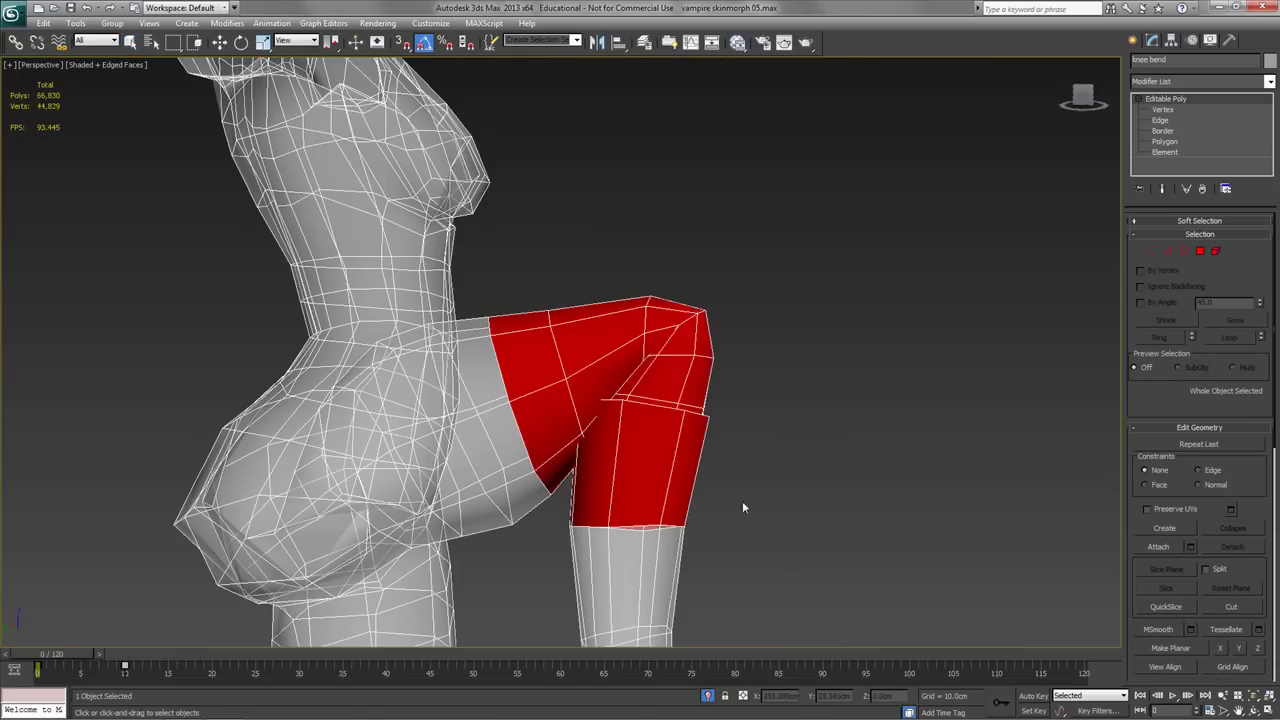
pyautogui.keyDown('alt'); pyautogui.moveTo(611, 437); pyautogui.dragTo(621, 453, button='middle'); pyautogui.keyUp('alt')
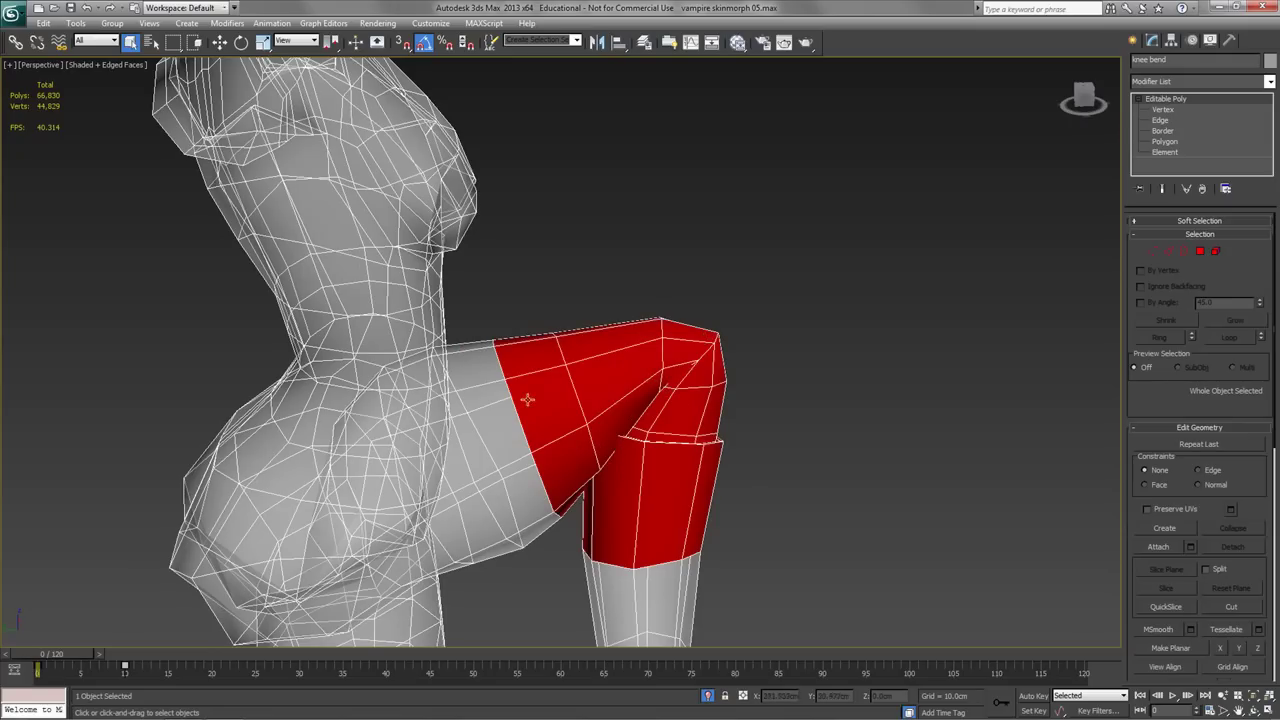
pyautogui.moveTo(55, 655); pyautogui.dragTo(133, 662)
pyautogui.press('q')
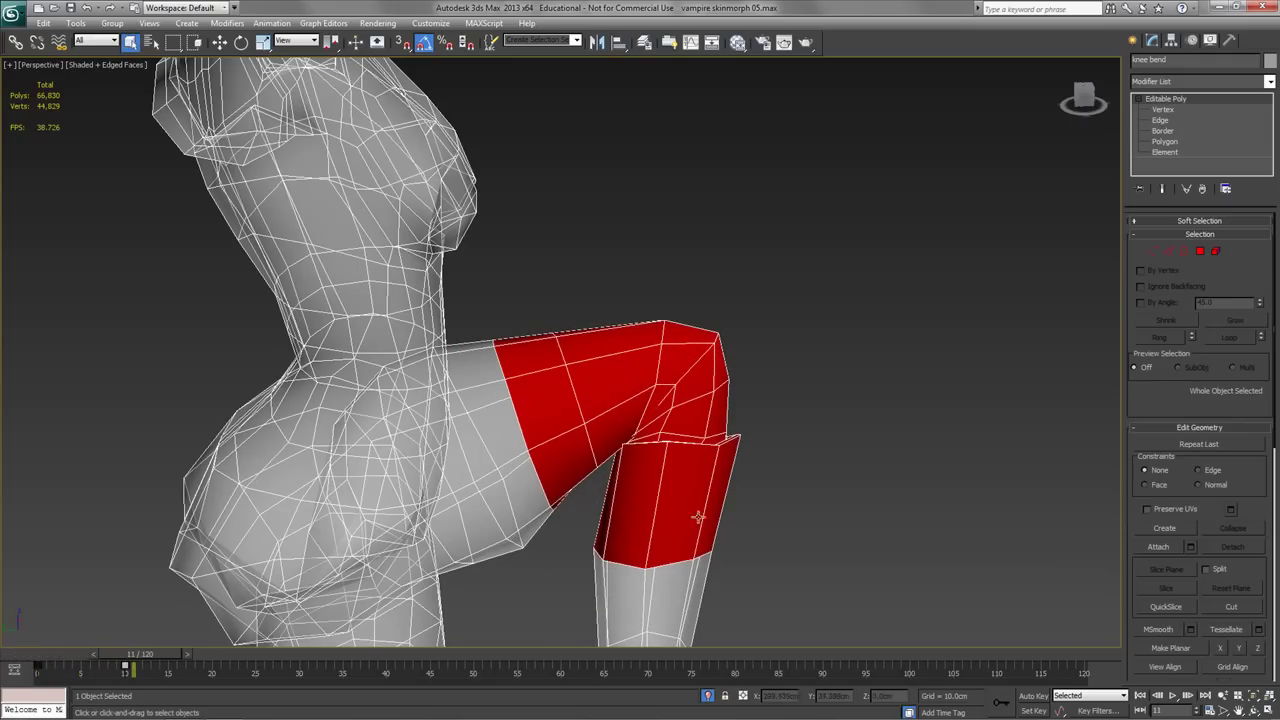
pyautogui.moveTo(147, 658)
pyautogui.mouseDown()
pyautogui.moveTo(75, 660)
pyautogui.moveTo(125, 660)
pyautogui.moveTo(37, 678)
pyautogui.moveTo(125, 662)
pyautogui.mouseUp()
pyautogui.keyDown('alt'); pyautogui.moveTo(607, 450); pyautogui.dragTo(504, 411, button='middle'); pyautogui.keyUp('alt')
pyautogui.scroll(-4, 551, 374)
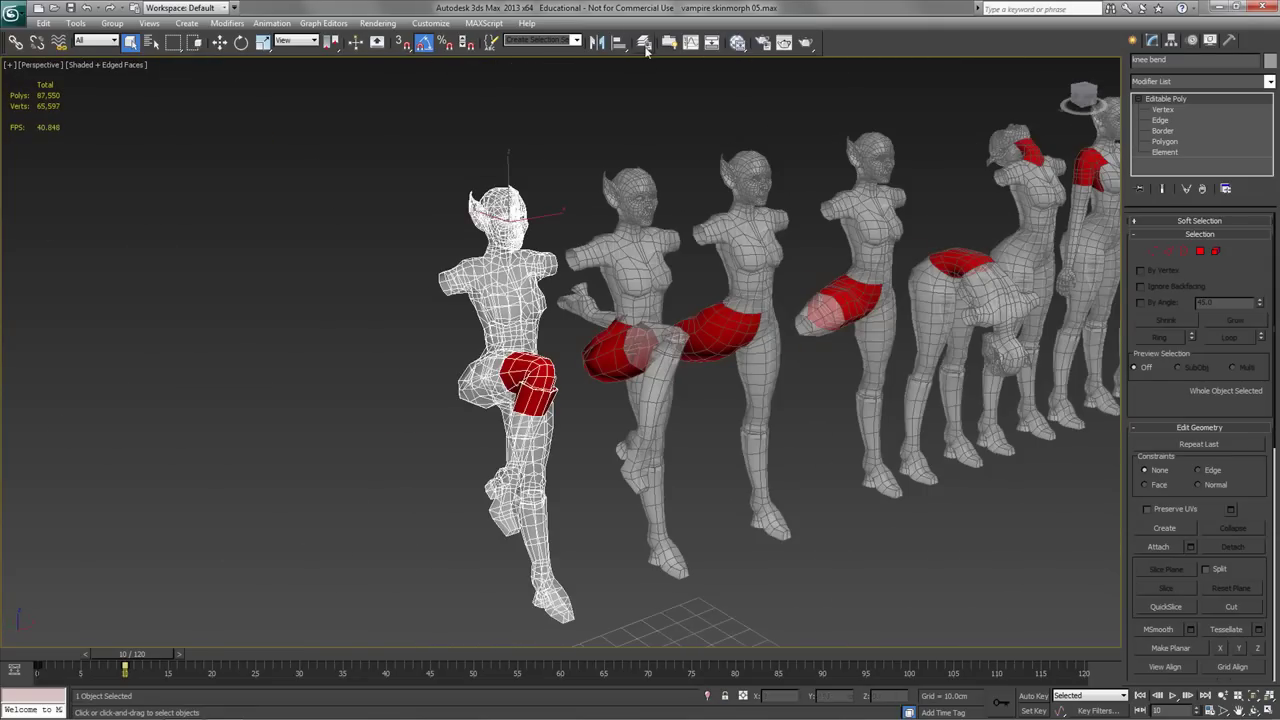
# Show the body and bones layers in place of the skin morphs layer, and list the Vampire Mesh's upper-arm morphs in Skin Morph.
pyautogui.click(644, 43)
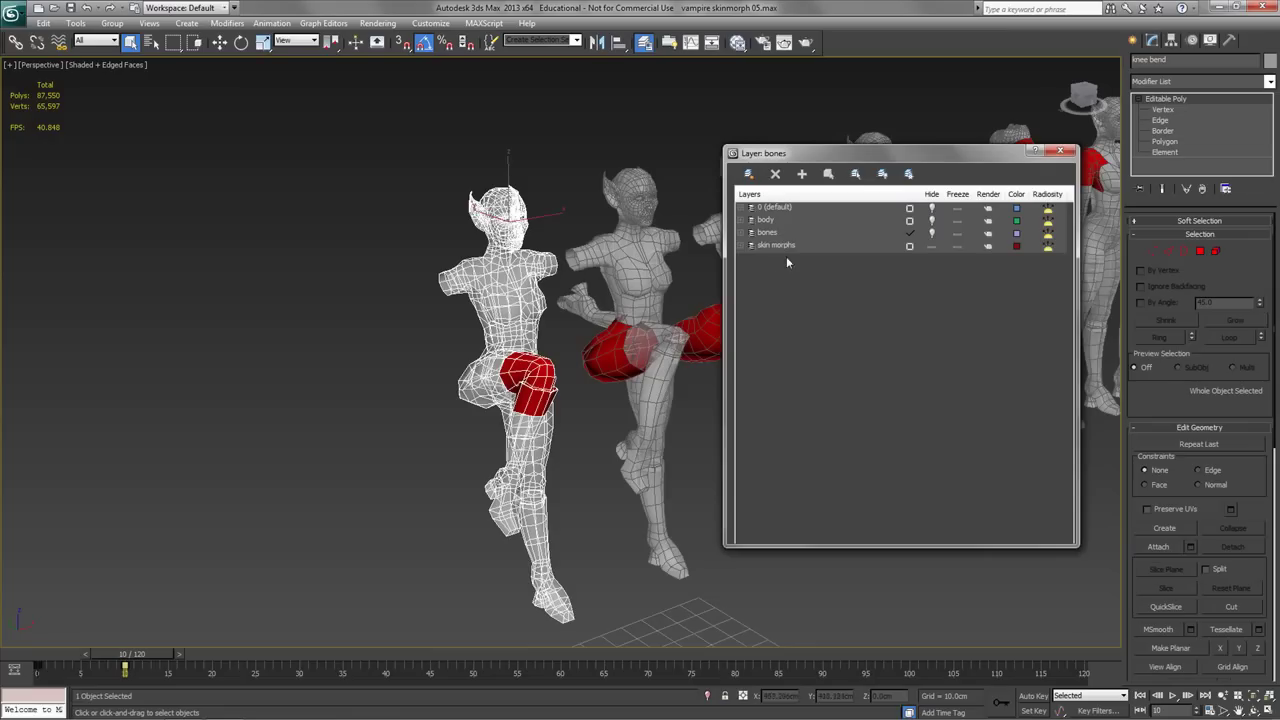
pyautogui.click(932, 233)
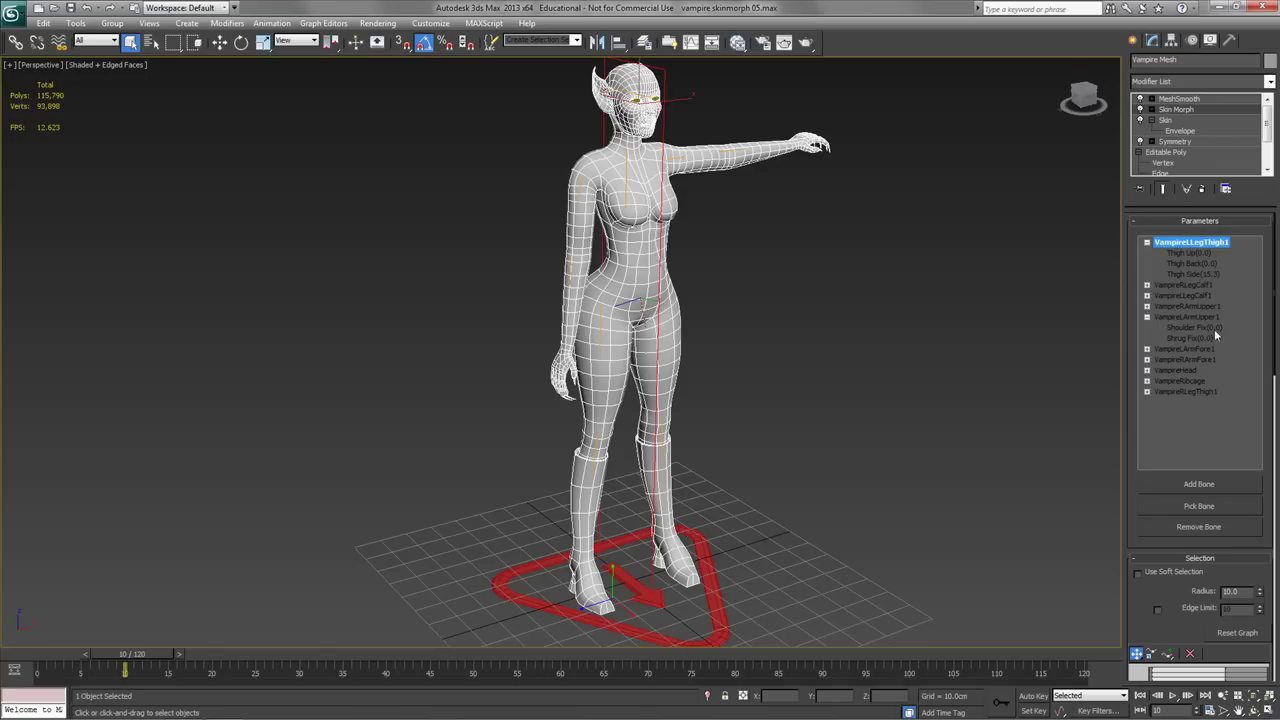
pyautogui.click(1183, 318)
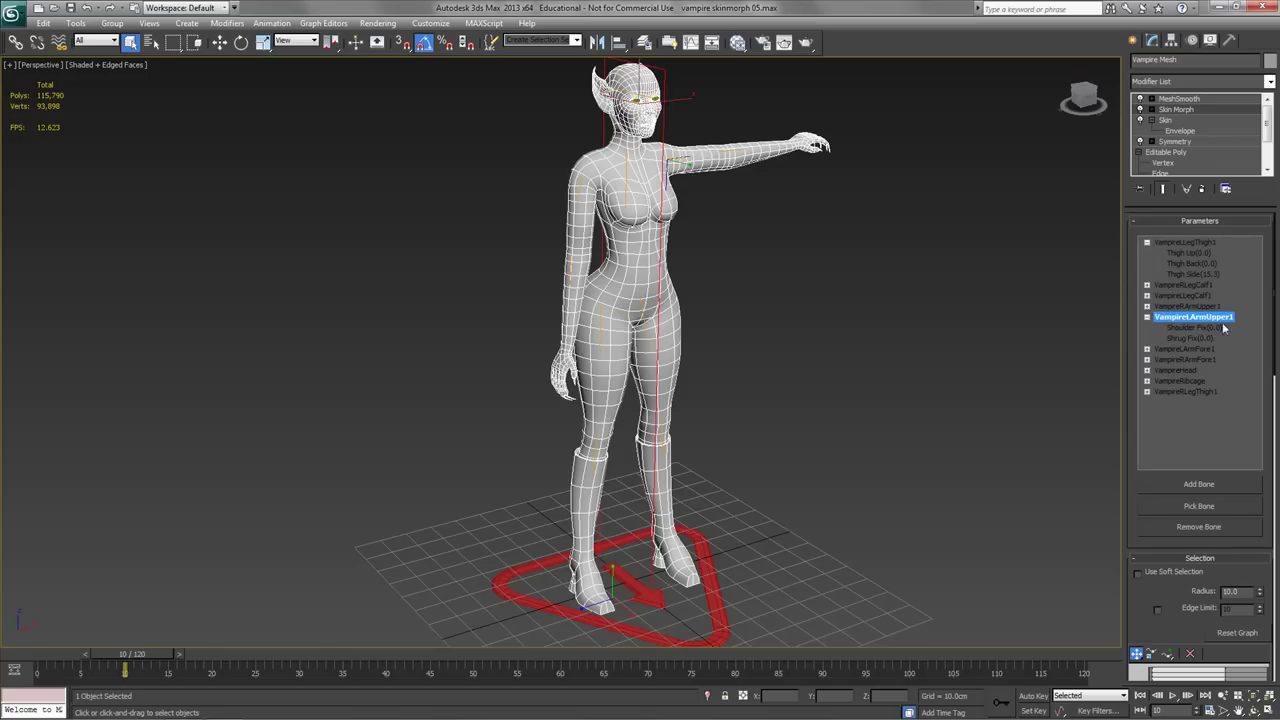
pyautogui.click(1148, 318)
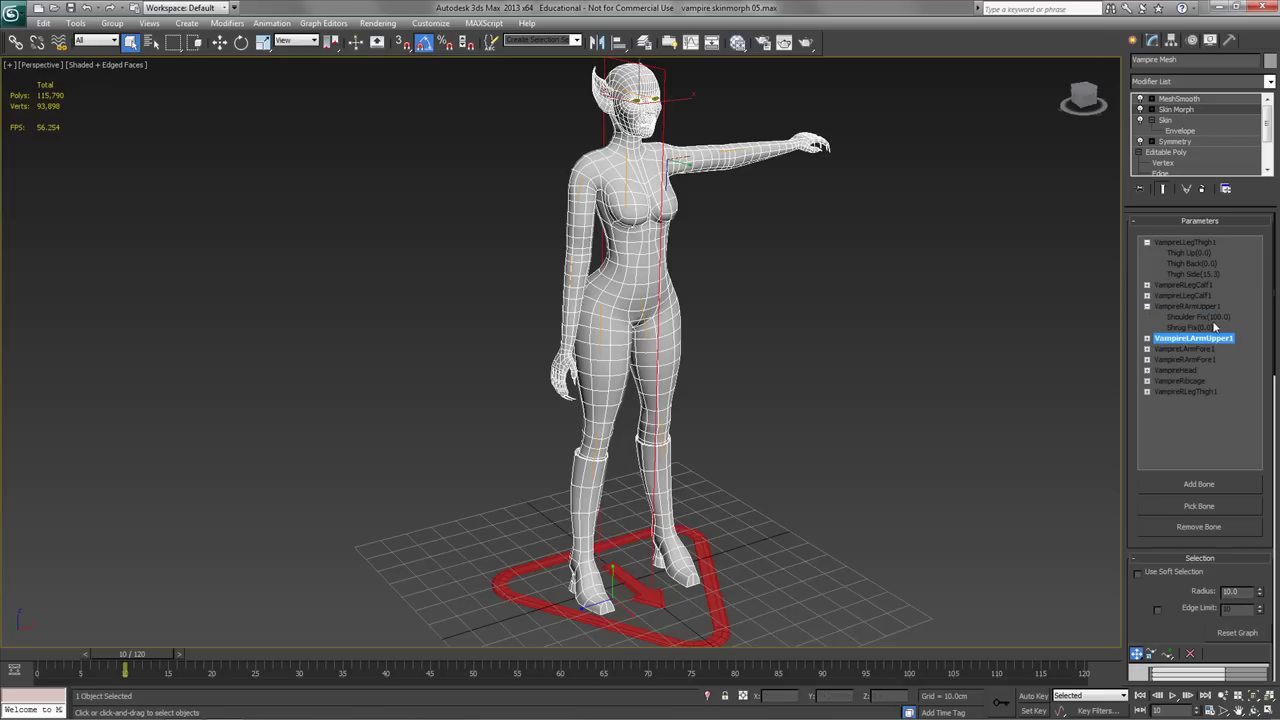
# Examine the right upper arm's Shoulder Fix and Shrug Fix morphs while scrubbing from frame 10 to 19.
pyautogui.moveTo(125, 657); pyautogui.dragTo(156, 673)
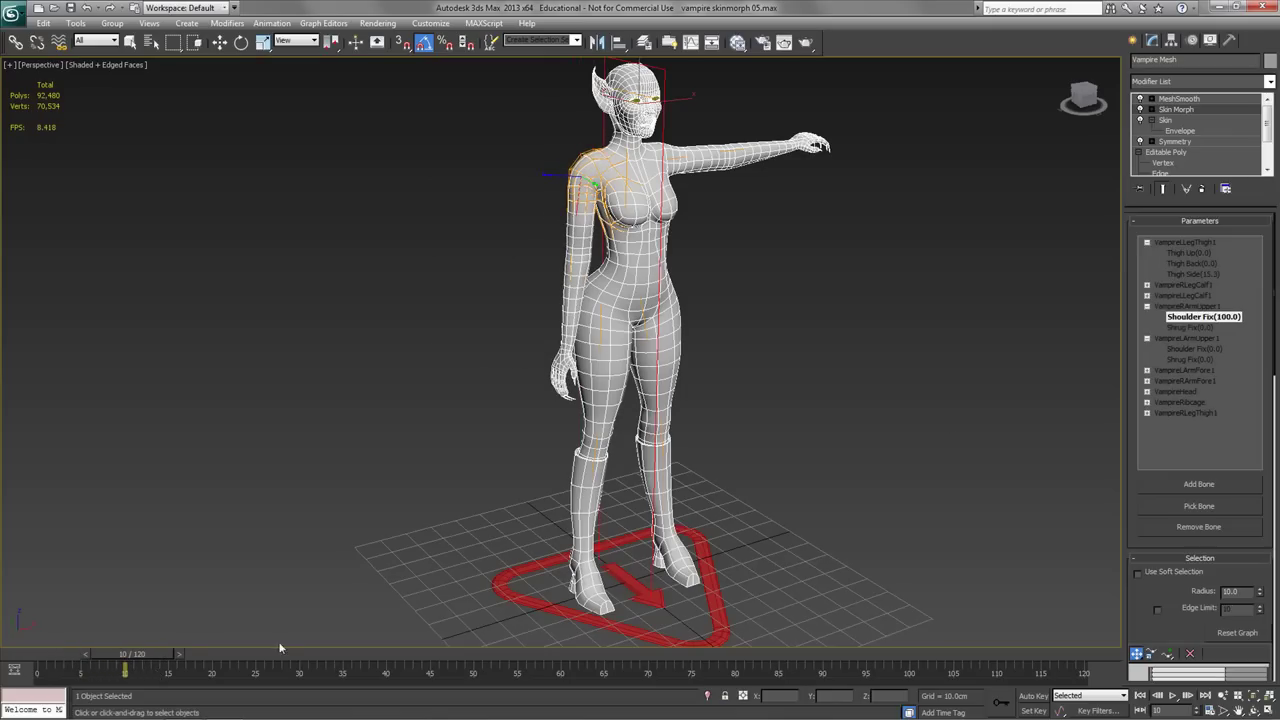
pyautogui.click(1192, 327)
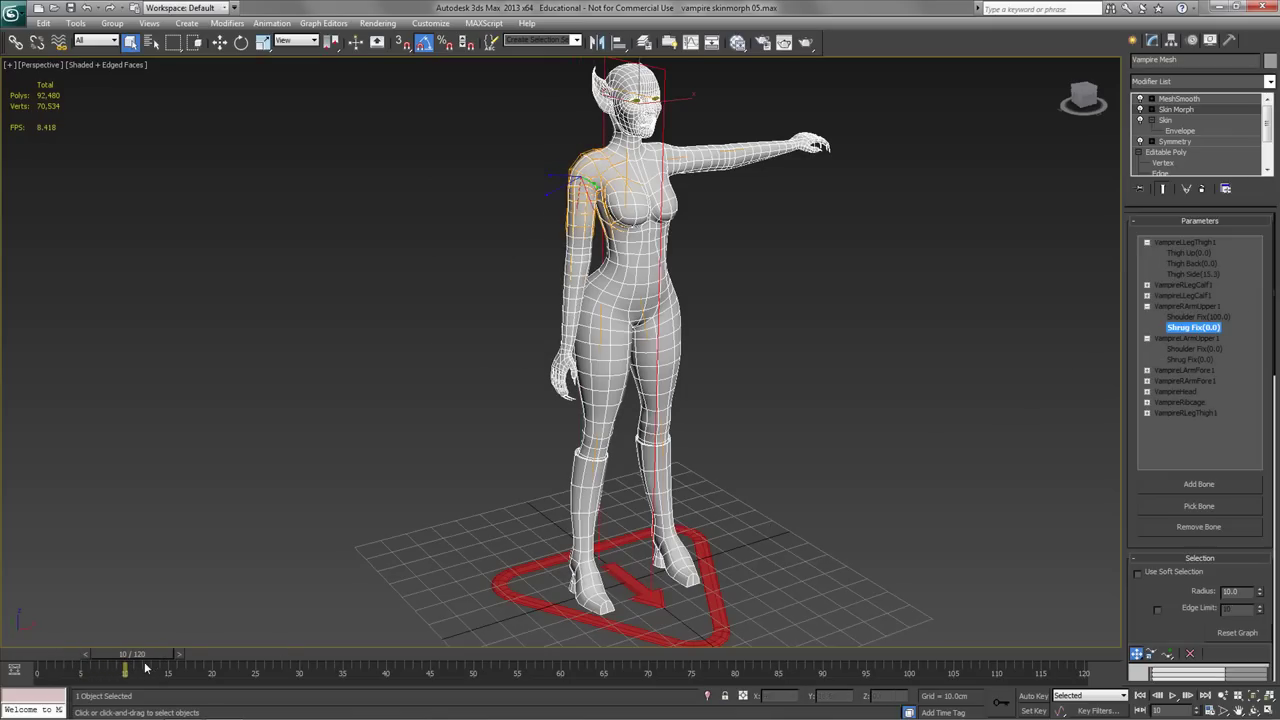
pyautogui.moveTo(148, 655); pyautogui.dragTo(233, 658)
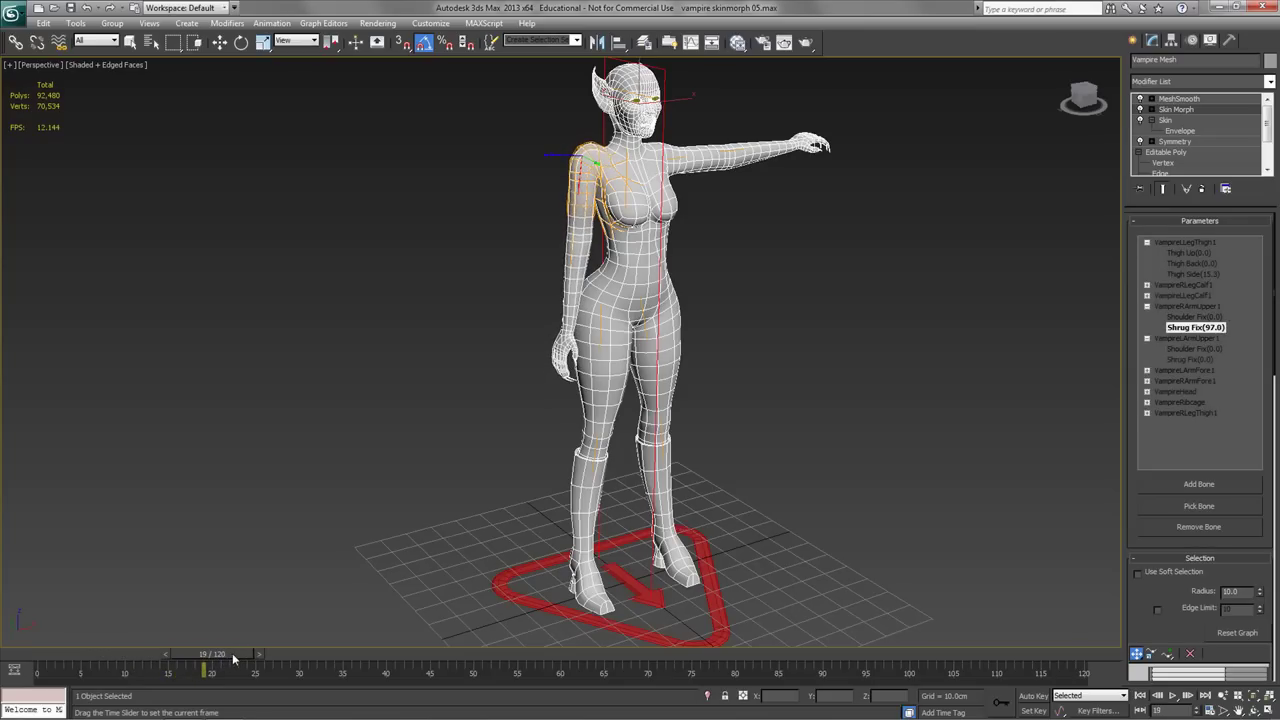
pyautogui.press('q')
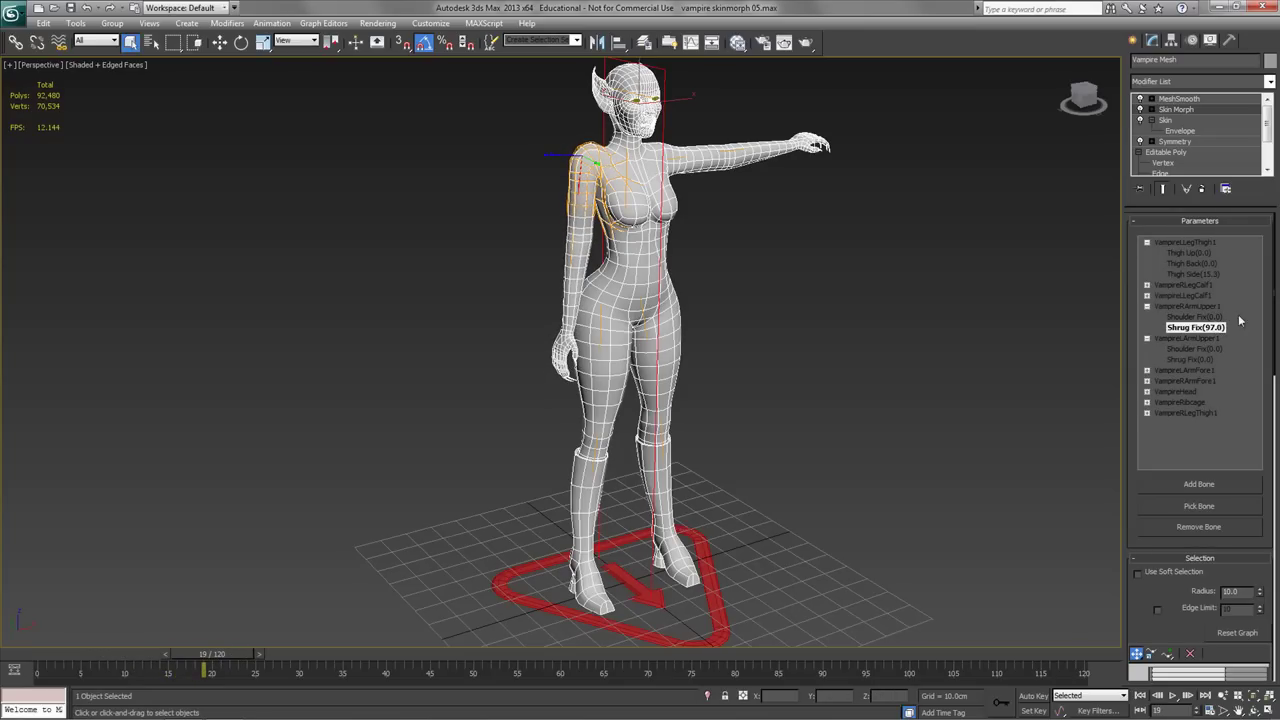
# Spread the Skin Morph settings over two columns, disable the right upper arm's Shrug Fix morph and compare its properties with Shoulder Fix.
pyautogui.moveTo(1141, 620); pyautogui.dragTo(1165, 514)
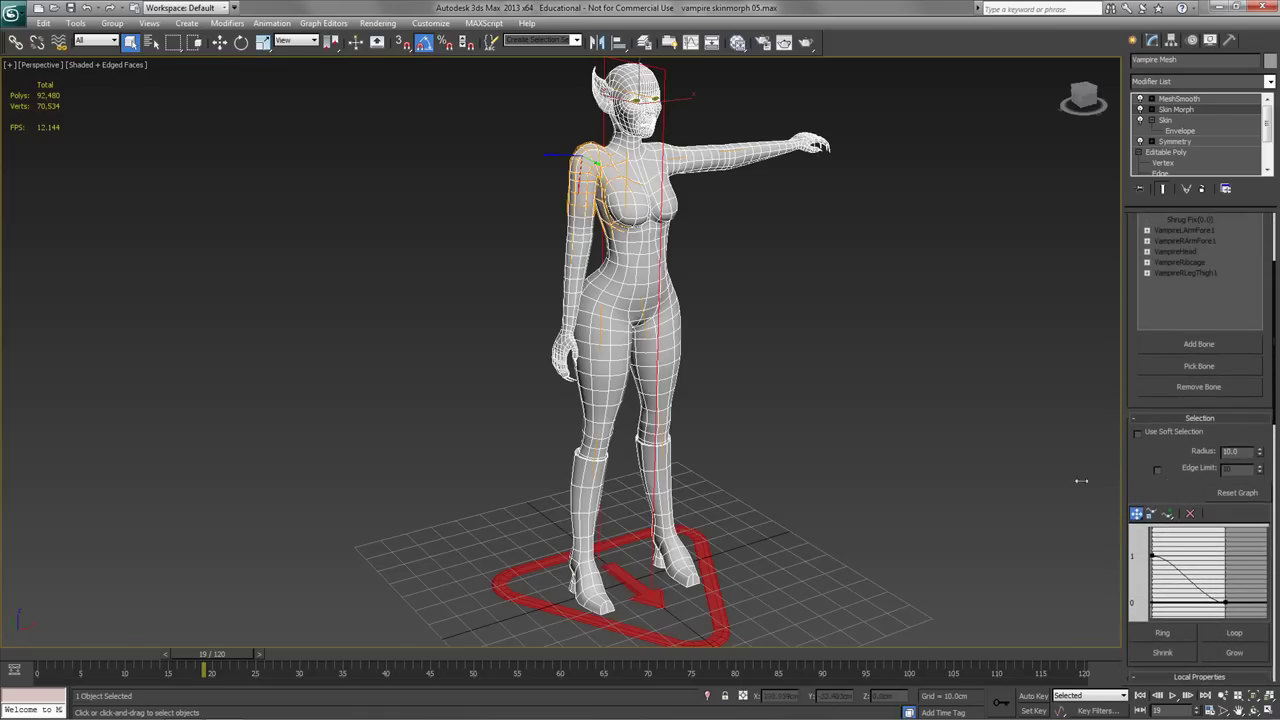
pyautogui.moveTo(1081, 481); pyautogui.dragTo(1095, 481)
pyautogui.click(1216, 406)
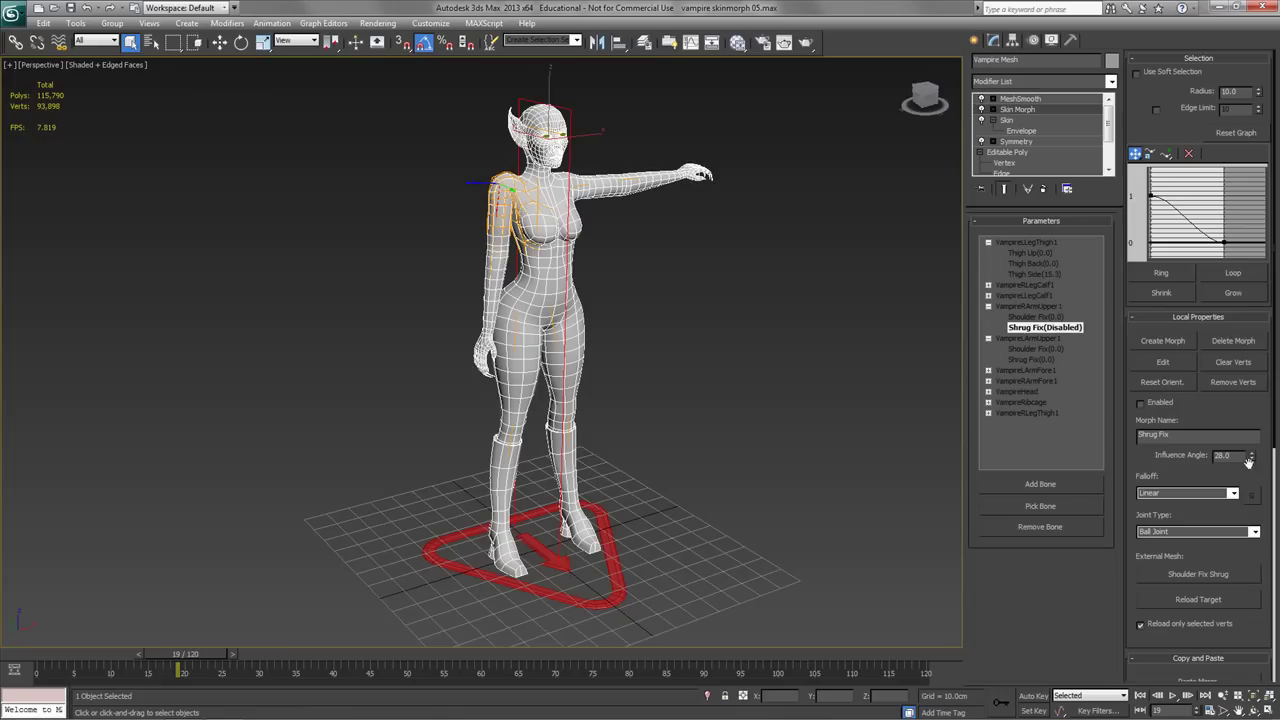
pyautogui.click(1040, 317)
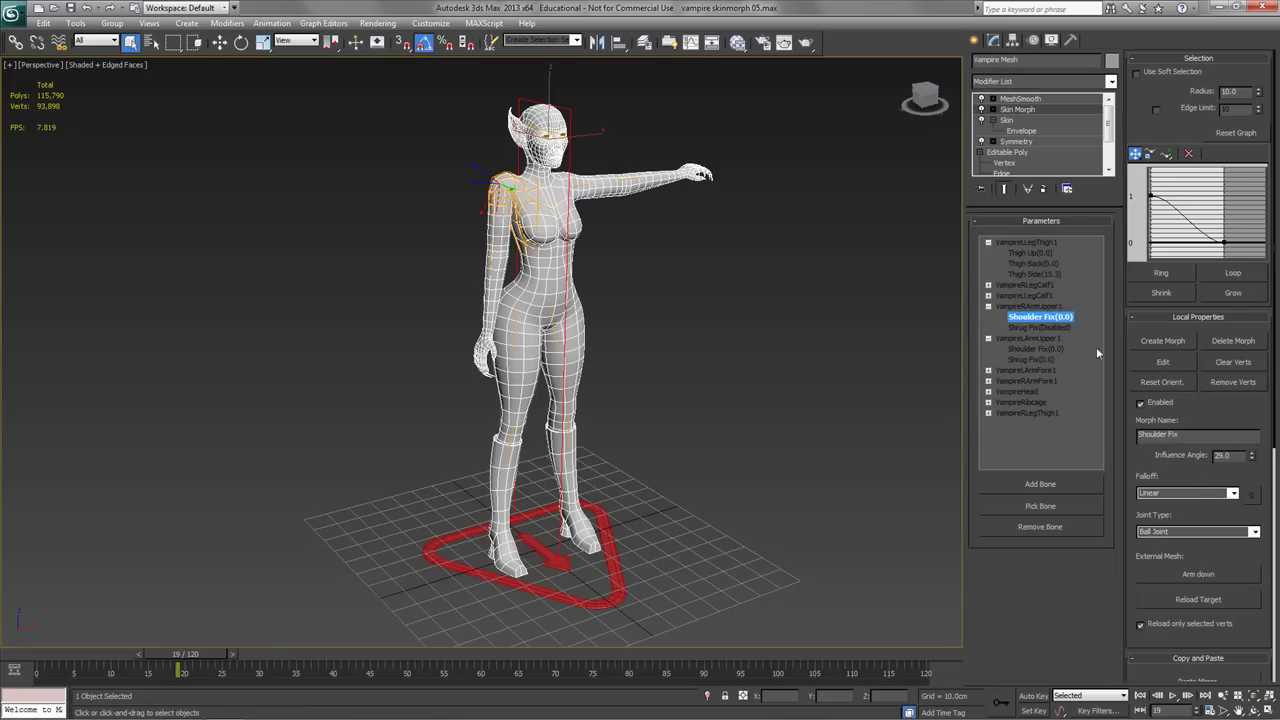
pyautogui.click(1046, 328)
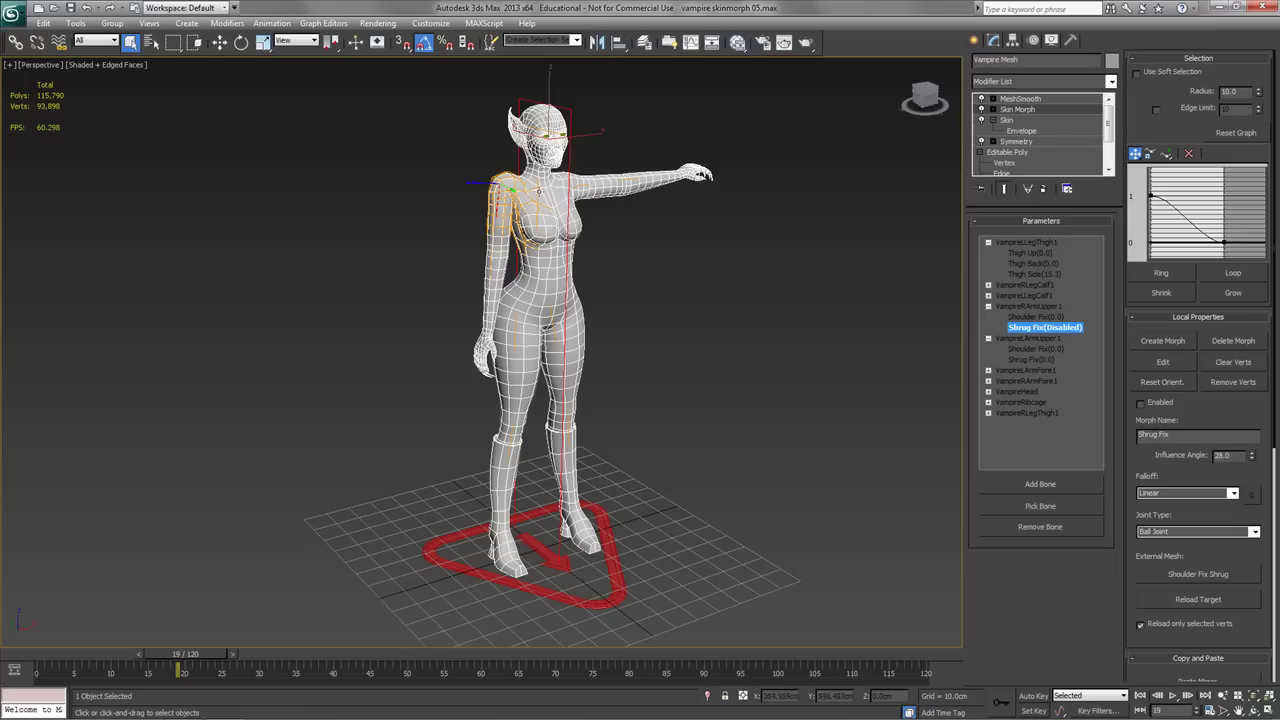
# Select the CAT rig's parent and set its Arm Skin Poses layer to be ignored.
pyautogui.press('pageup')
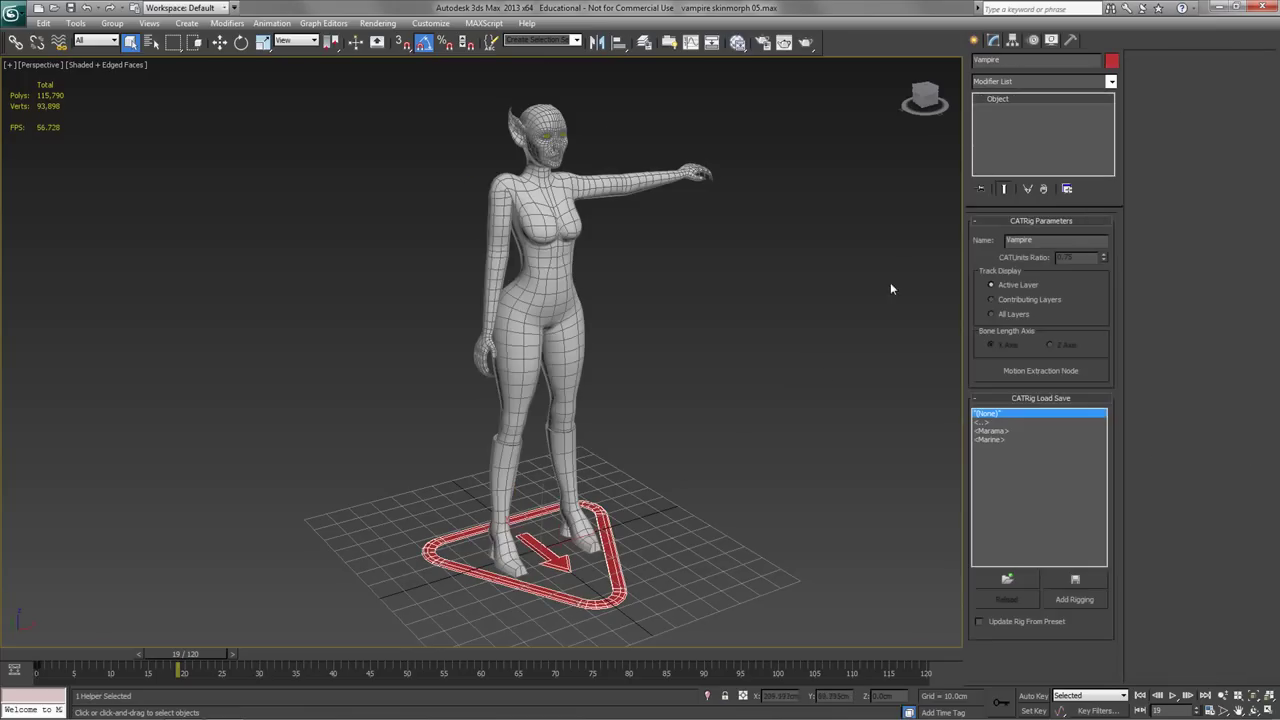
pyautogui.click(1032, 40)
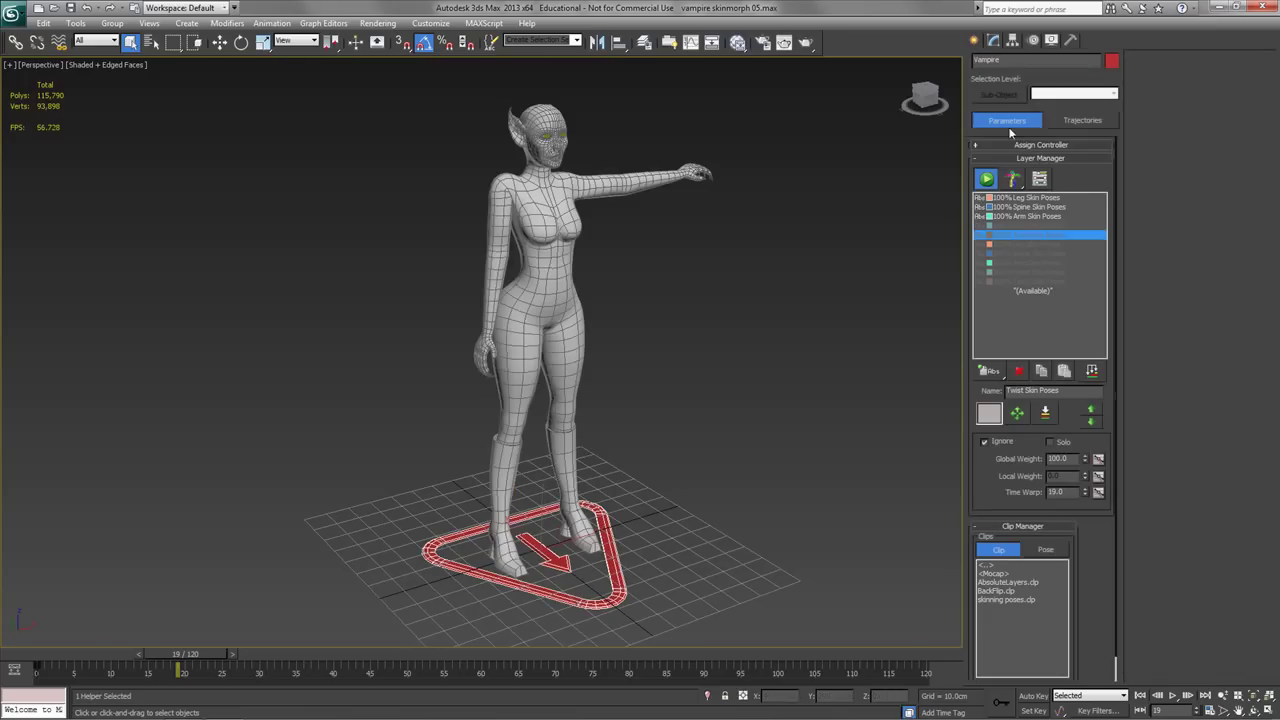
pyautogui.click(1000, 218)
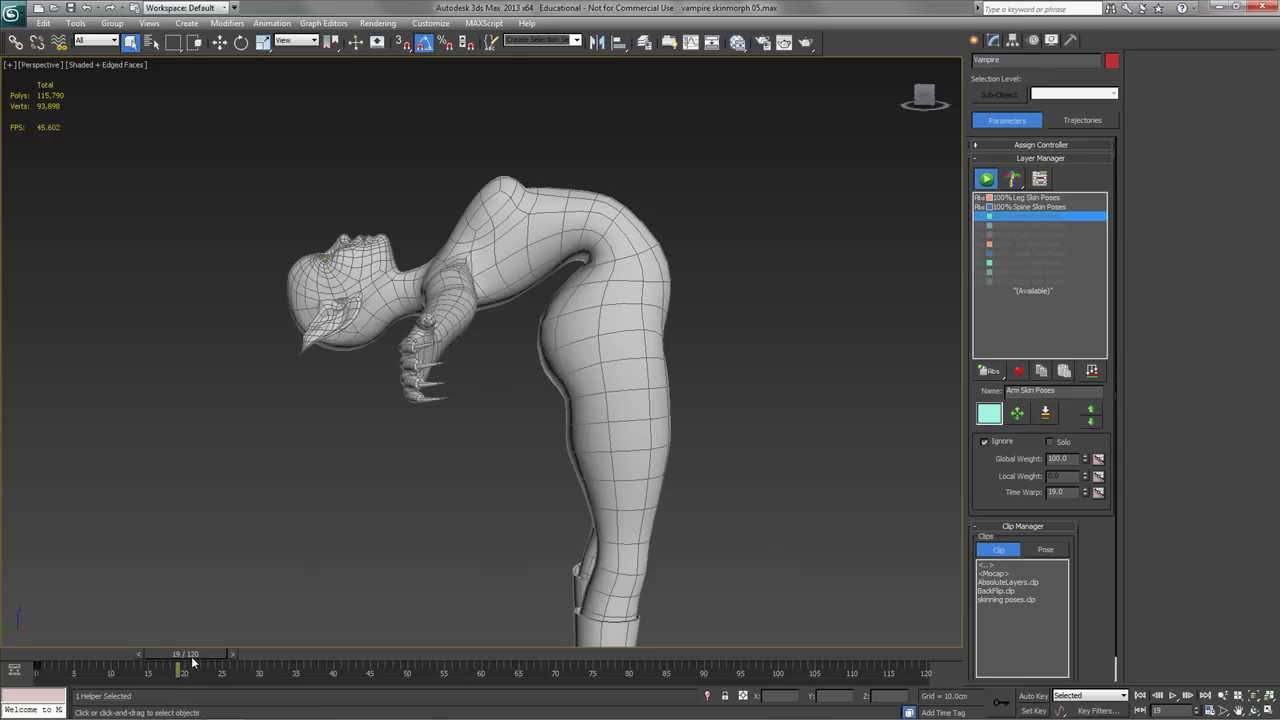
# Move to frame 10 and switch the Vampire Mesh's Skin Morph modifier off and on to compare the forward spine bend.
pyautogui.moveTo(191, 656); pyautogui.dragTo(134, 655)
pyautogui.moveTo(619, 449)
pyautogui.keyDown('alt'); pyautogui.mouseDown(button='middle')
pyautogui.moveTo(590, 452)
pyautogui.moveTo(605, 453)
pyautogui.mouseUp(button='middle'); pyautogui.keyUp('alt')
pyautogui.click(994, 42)
pyautogui.click(748, 278)
pyautogui.click(981, 109)
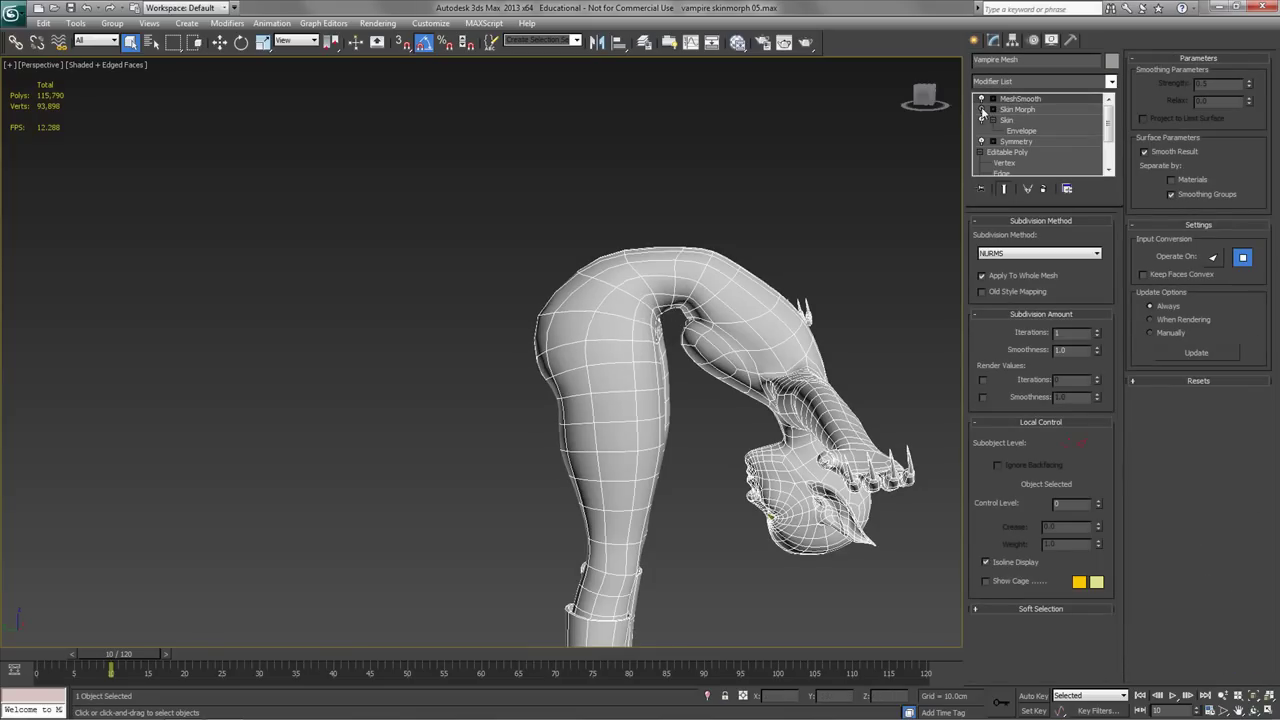
pyautogui.click(981, 109)
pyautogui.click(981, 109)
pyautogui.click(981, 109)
pyautogui.moveTo(115, 655)
pyautogui.mouseDown()
pyautogui.moveTo(60, 655)
pyautogui.moveTo(126, 650)
pyautogui.mouseUp()
pyautogui.press('q')
pyautogui.click(982, 110)
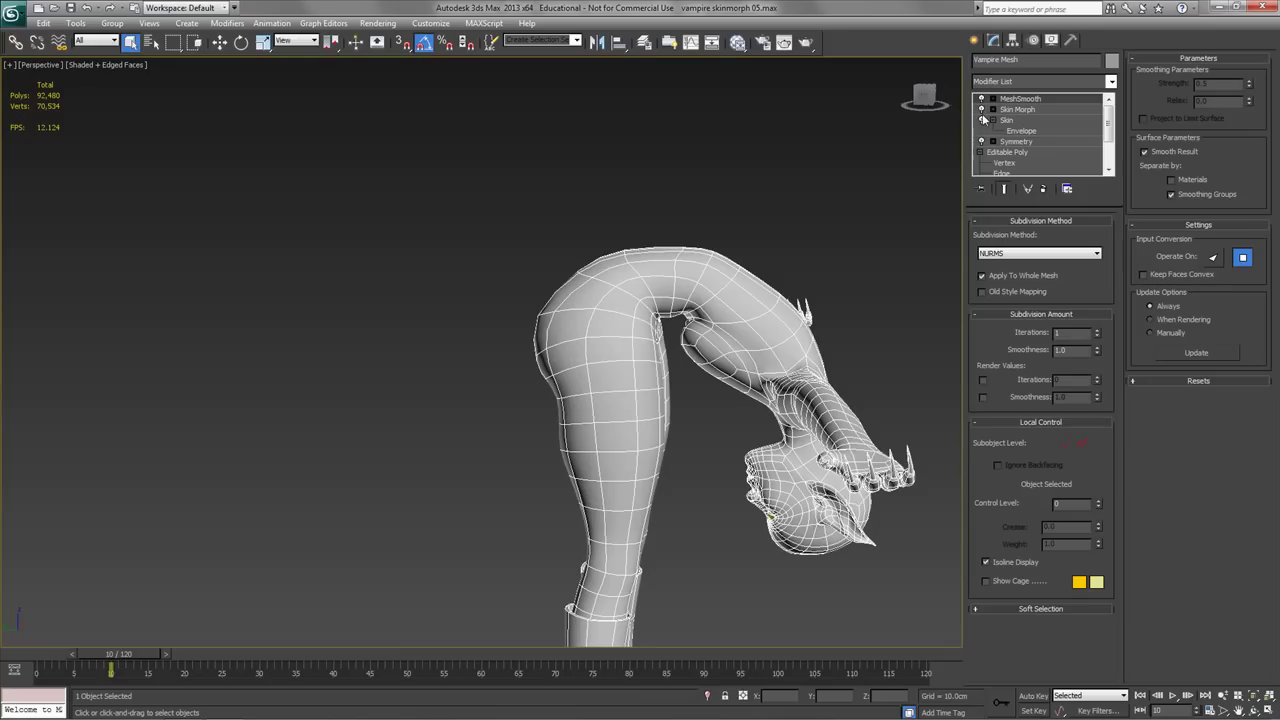
# Scrub to frame 60 and compare the bent neck up close with Skin Morph off and on.
pyautogui.moveTo(150, 657); pyautogui.dragTo(481, 664)
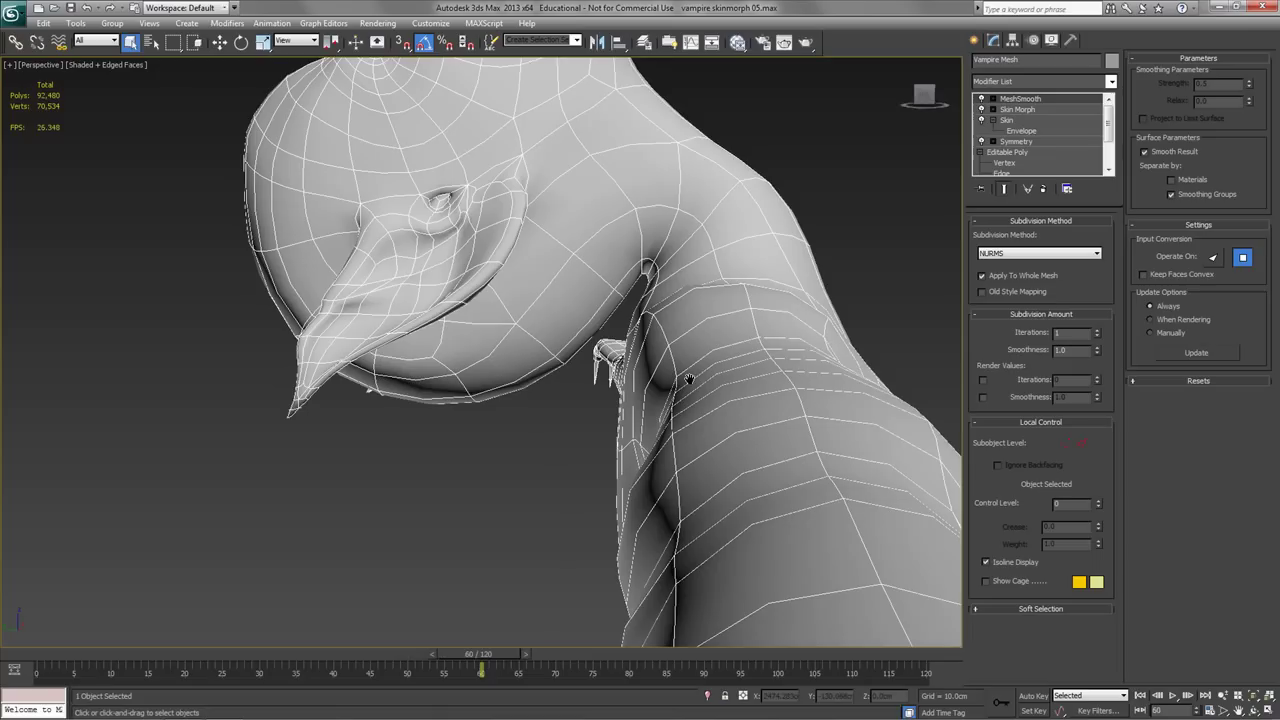
pyautogui.click(981, 110)
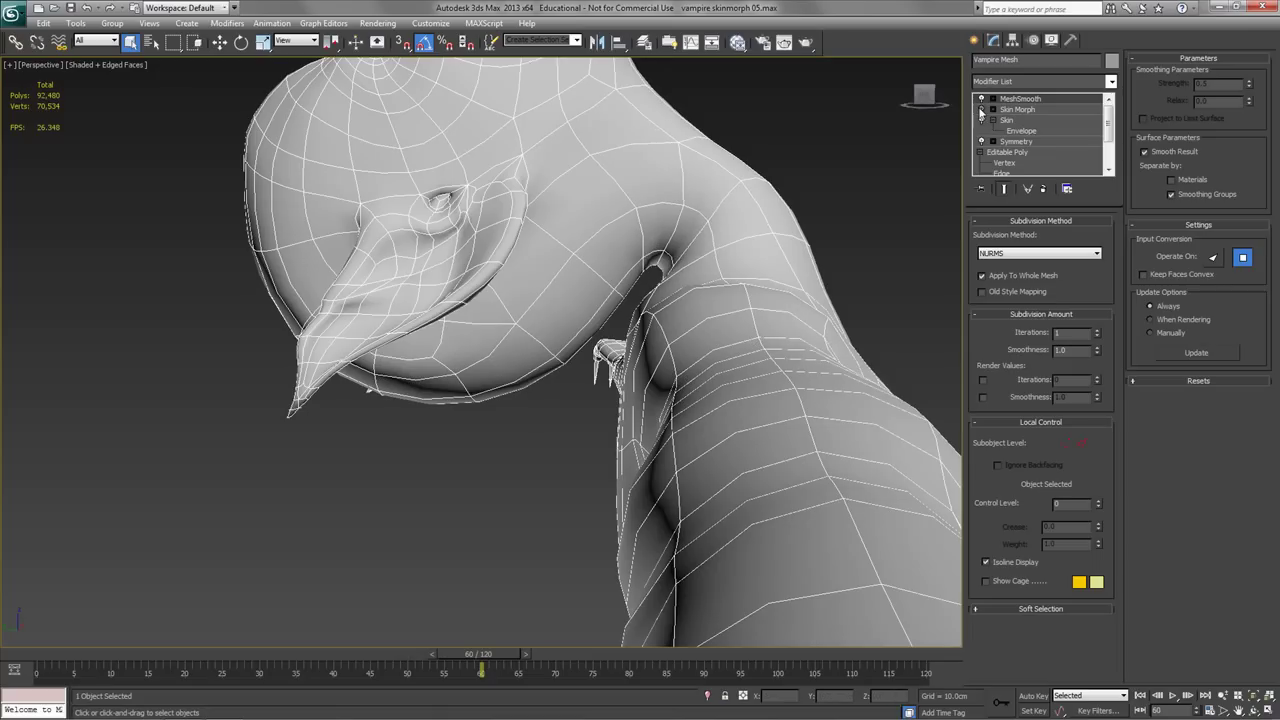
pyautogui.click(981, 110)
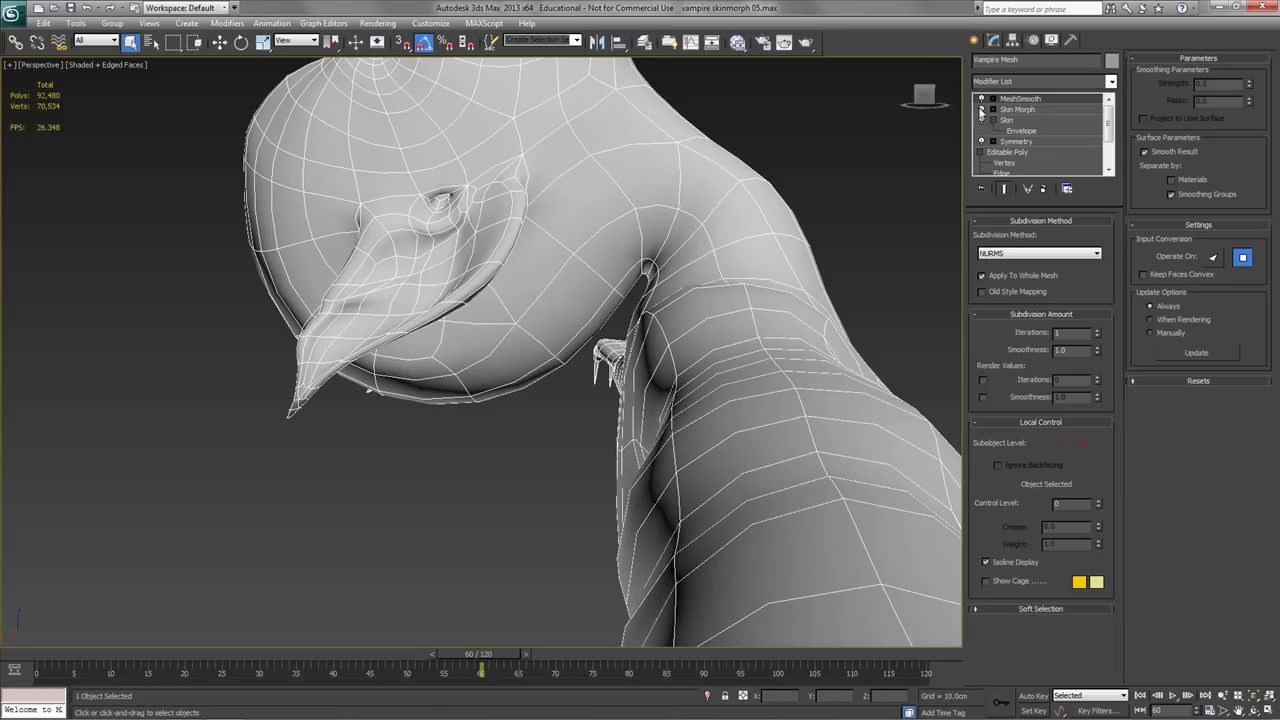
# Set the CAT rig's Spine Skin Poses layer to be ignored and examine the raised thigh around frame 9 from both sides.
pyautogui.keyDown('alt'); pyautogui.moveTo(730, 264); pyautogui.dragTo(663, 266, button='middle'); pyautogui.keyUp('alt')
pyautogui.scroll(-6, 640, 290)
pyautogui.keyDown('alt'); pyautogui.moveTo(609, 333); pyautogui.dragTo(573, 343, button='middle'); pyautogui.keyUp('alt')
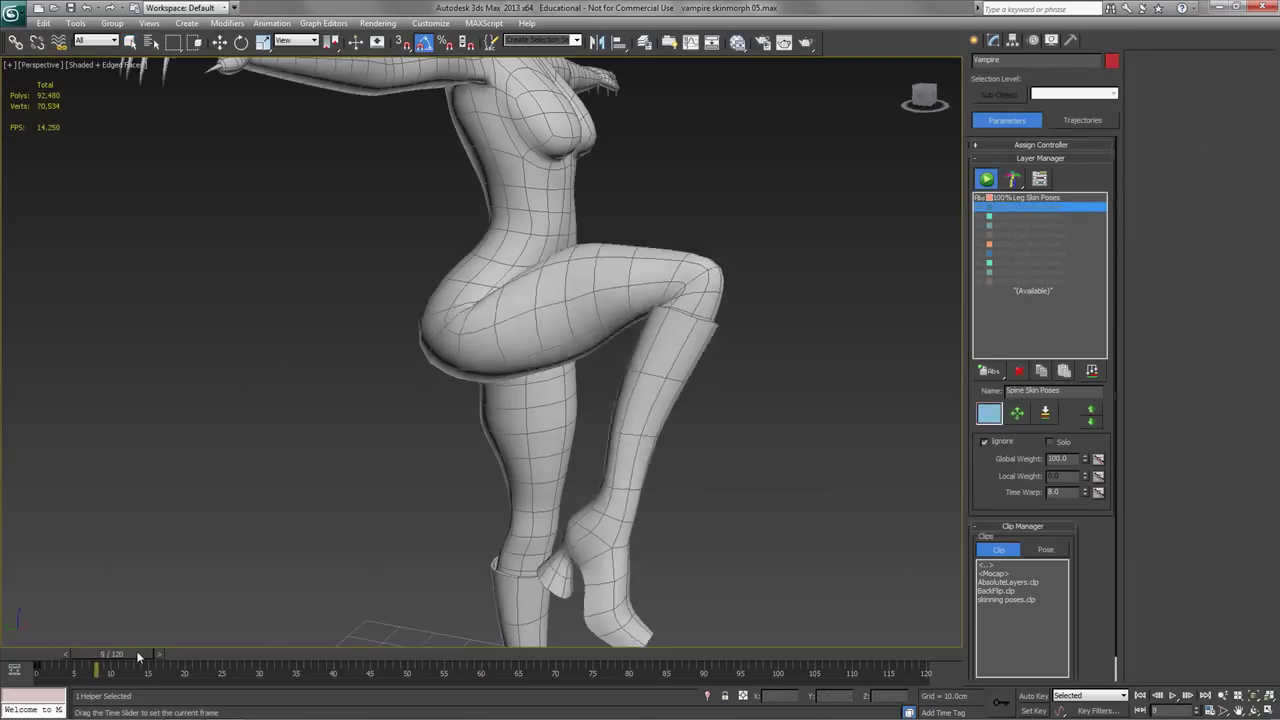
pyautogui.moveTo(138, 655)
pyautogui.mouseDown()
pyautogui.moveTo(110, 667)
pyautogui.moveTo(150, 662)
pyautogui.moveTo(99, 679)
pyautogui.moveTo(145, 664)
pyautogui.moveTo(136, 677)
pyautogui.mouseUp()
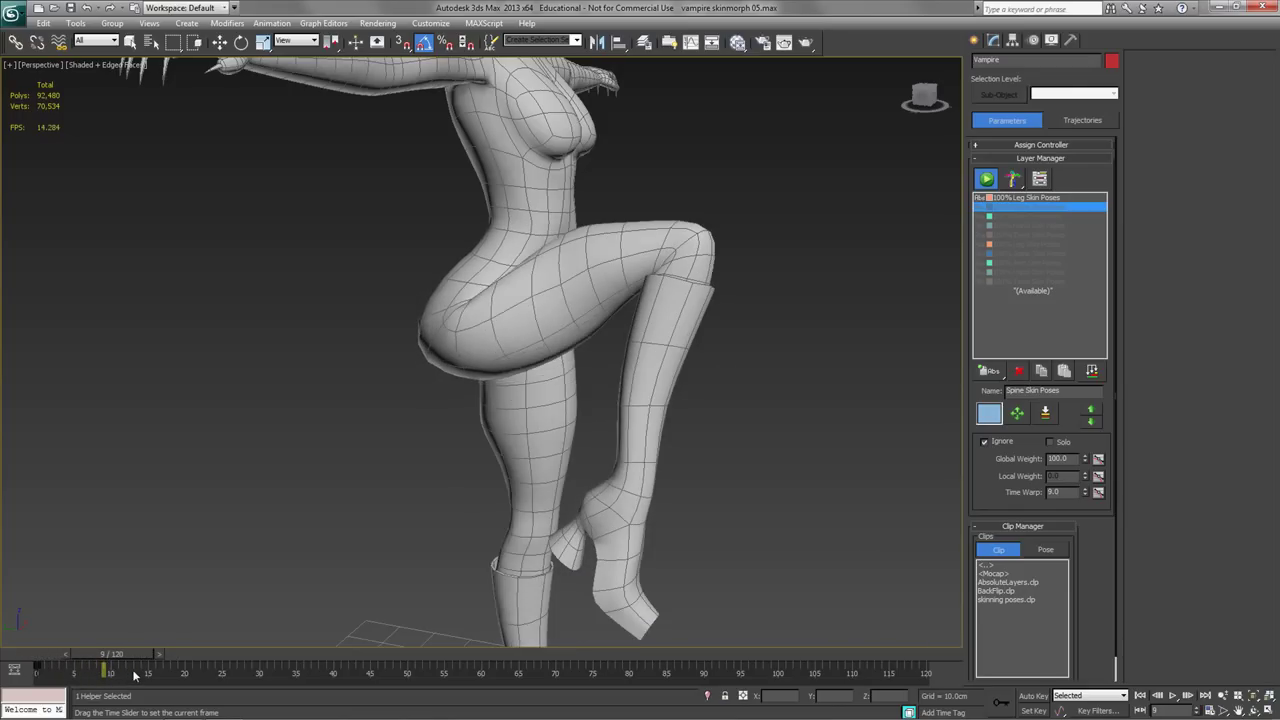
pyautogui.moveTo(456, 372)
pyautogui.keyDown('alt'); pyautogui.mouseDown(button='middle')
pyautogui.moveTo(380, 356)
pyautogui.moveTo(470, 345)
pyautogui.moveTo(429, 366)
pyautogui.moveTo(464, 376)
pyautogui.mouseUp(button='middle'); pyautogui.keyUp('alt')
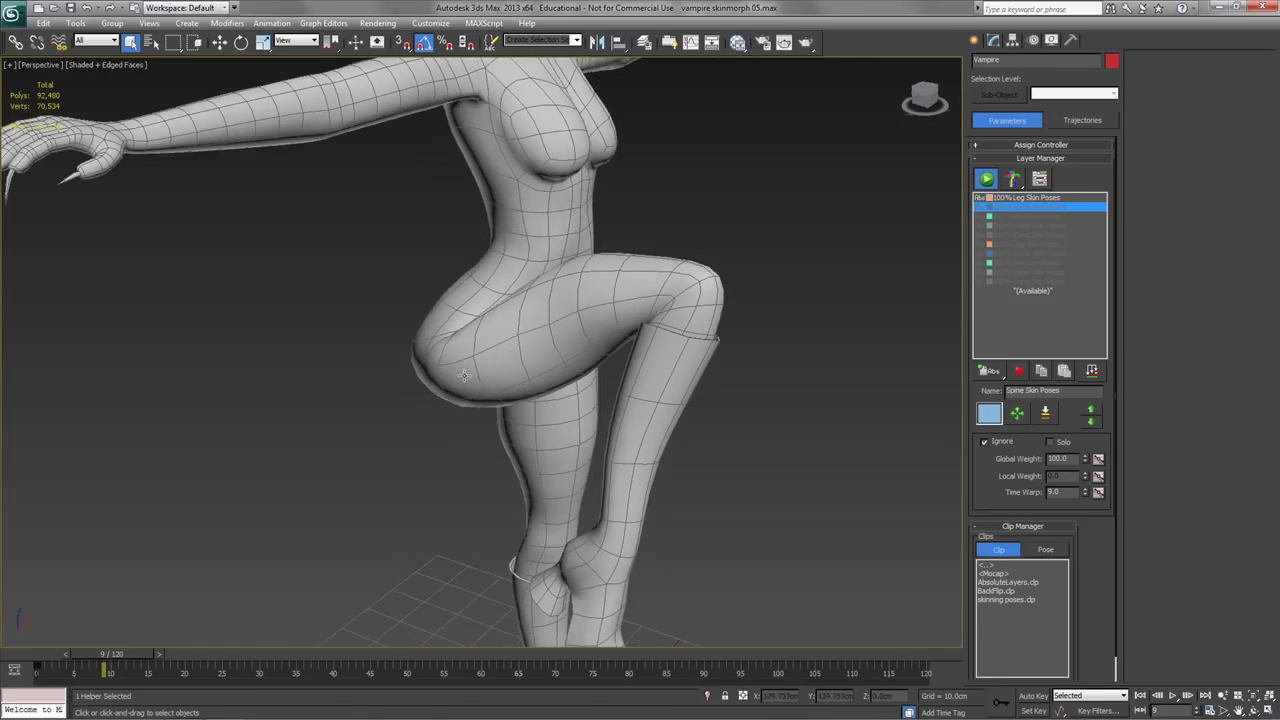
pyautogui.moveTo(155, 658)
pyautogui.mouseDown()
pyautogui.moveTo(124, 664)
pyautogui.moveTo(155, 663)
pyautogui.mouseUp()
pyautogui.keyDown('alt'); pyautogui.moveTo(528, 292); pyautogui.dragTo(430, 390, button='middle'); pyautogui.keyUp('alt')
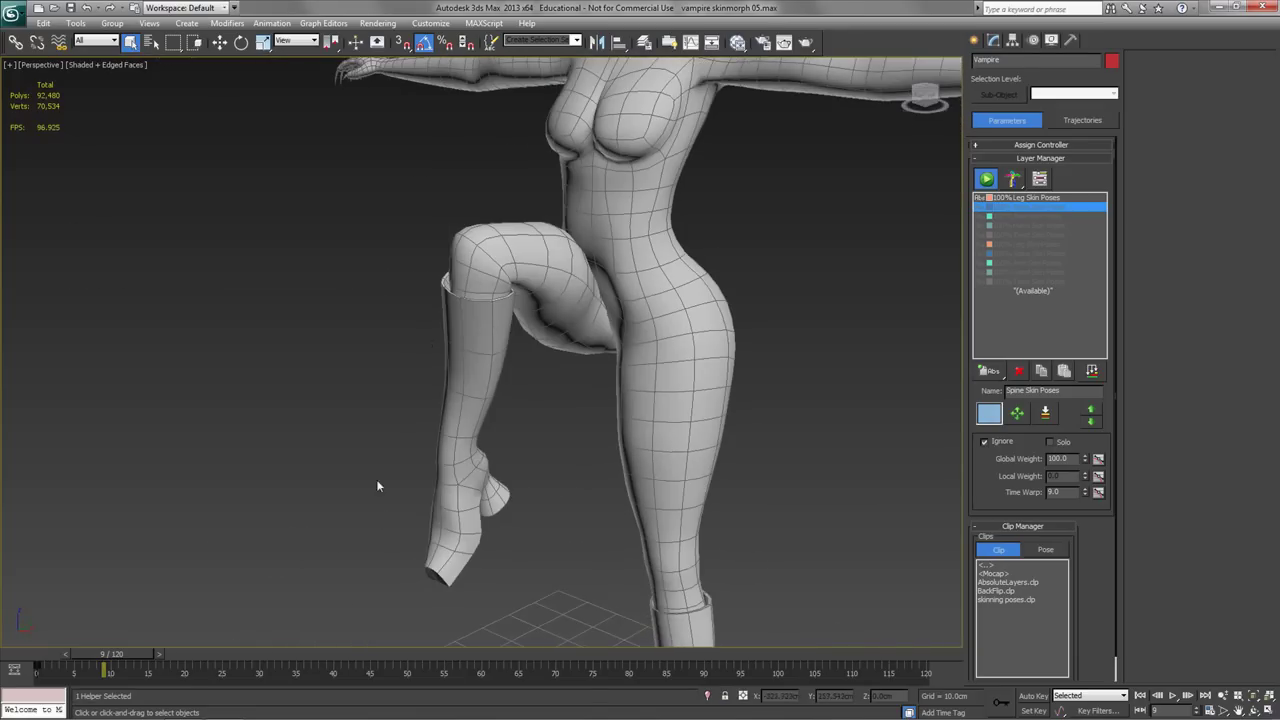
# Scrub to frame 20 and compare the backward leg extension on the Vampire Mesh with Skin Morph off and on.
pyautogui.moveTo(137, 664); pyautogui.dragTo(216, 655)
pyautogui.press('q')
pyautogui.keyDown('alt'); pyautogui.moveTo(450, 360); pyautogui.dragTo(537, 352, button='middle'); pyautogui.keyUp('alt')
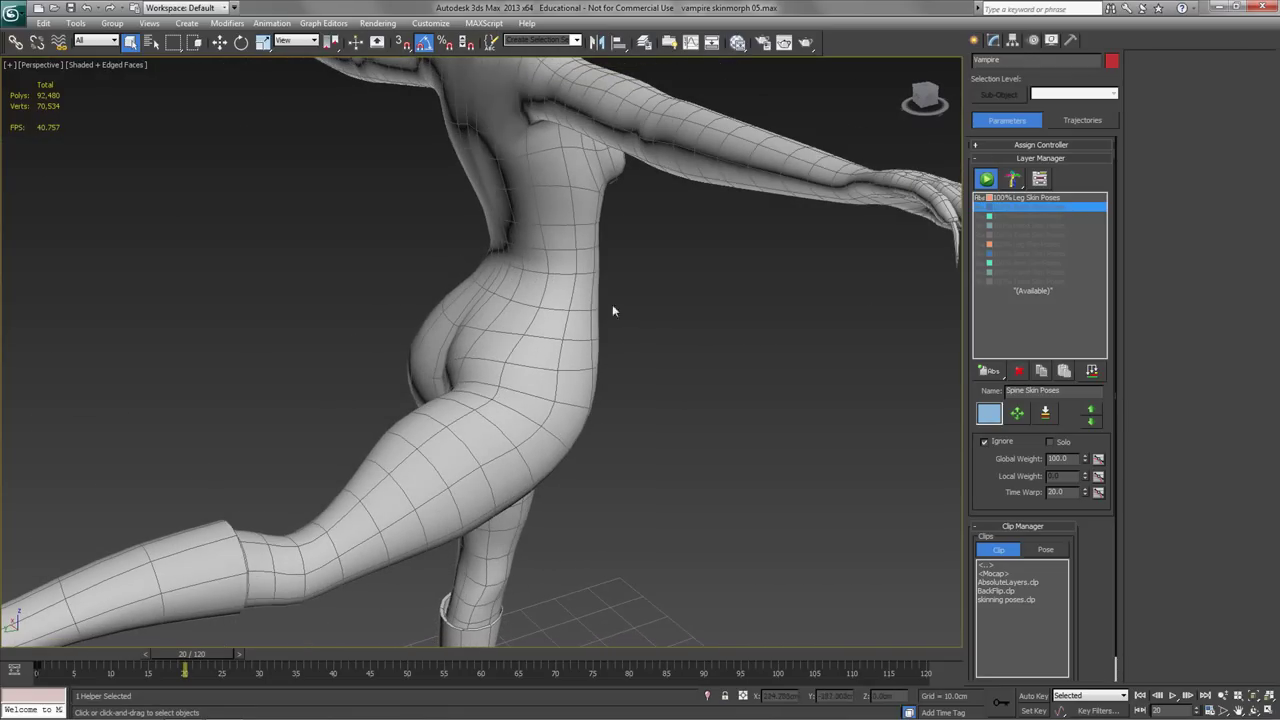
pyautogui.click(569, 291)
pyautogui.click(993, 40)
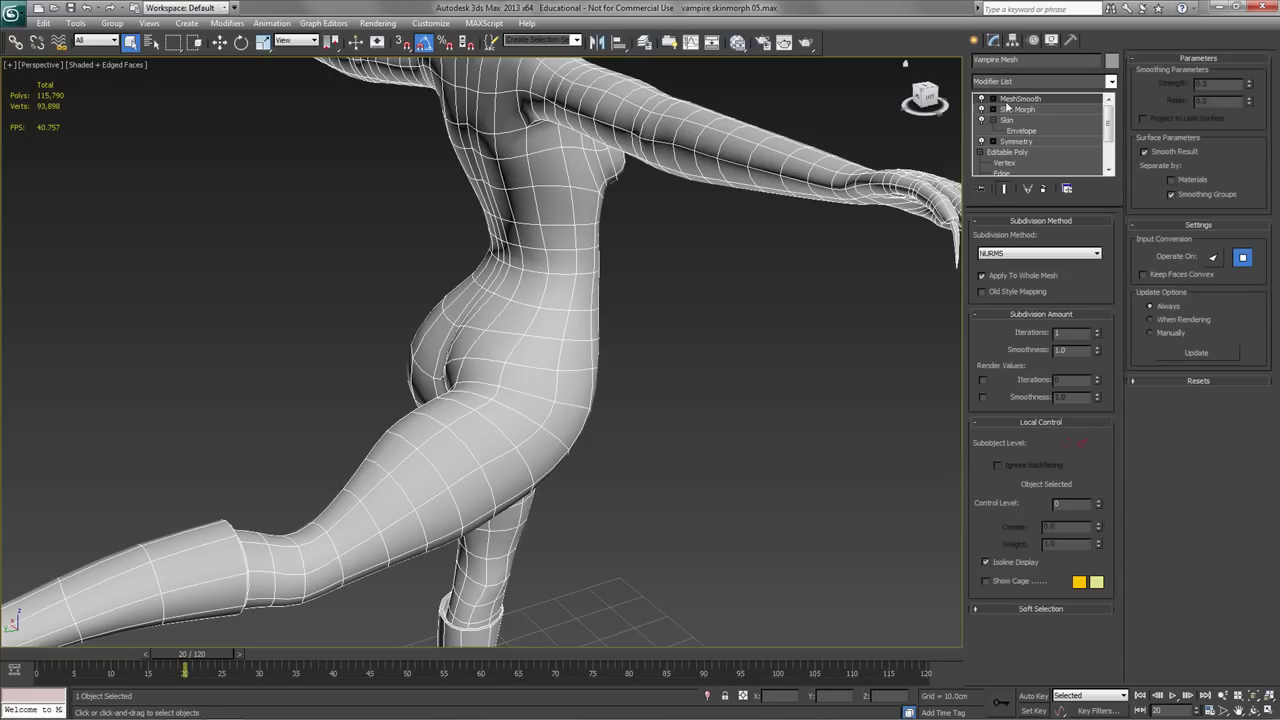
pyautogui.click(981, 110)
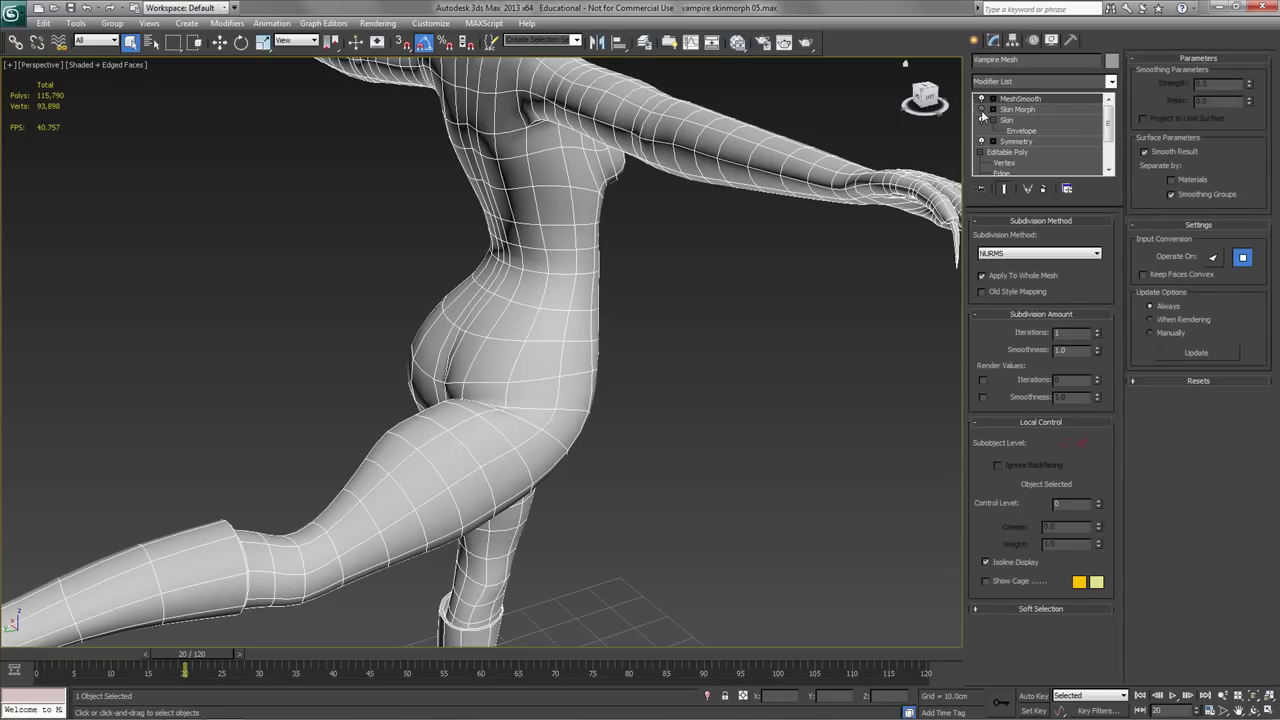
pyautogui.click(981, 110)
# Scrub to frame 30 and compare the sideways leg raise with Skin Morph off and on, from behind and in front.
pyautogui.moveTo(470, 375)
pyautogui.keyDown('alt'); pyautogui.mouseDown(button='middle')
pyautogui.moveTo(525, 376)
pyautogui.moveTo(456, 373)
pyautogui.mouseUp(button='middle'); pyautogui.keyUp('alt')
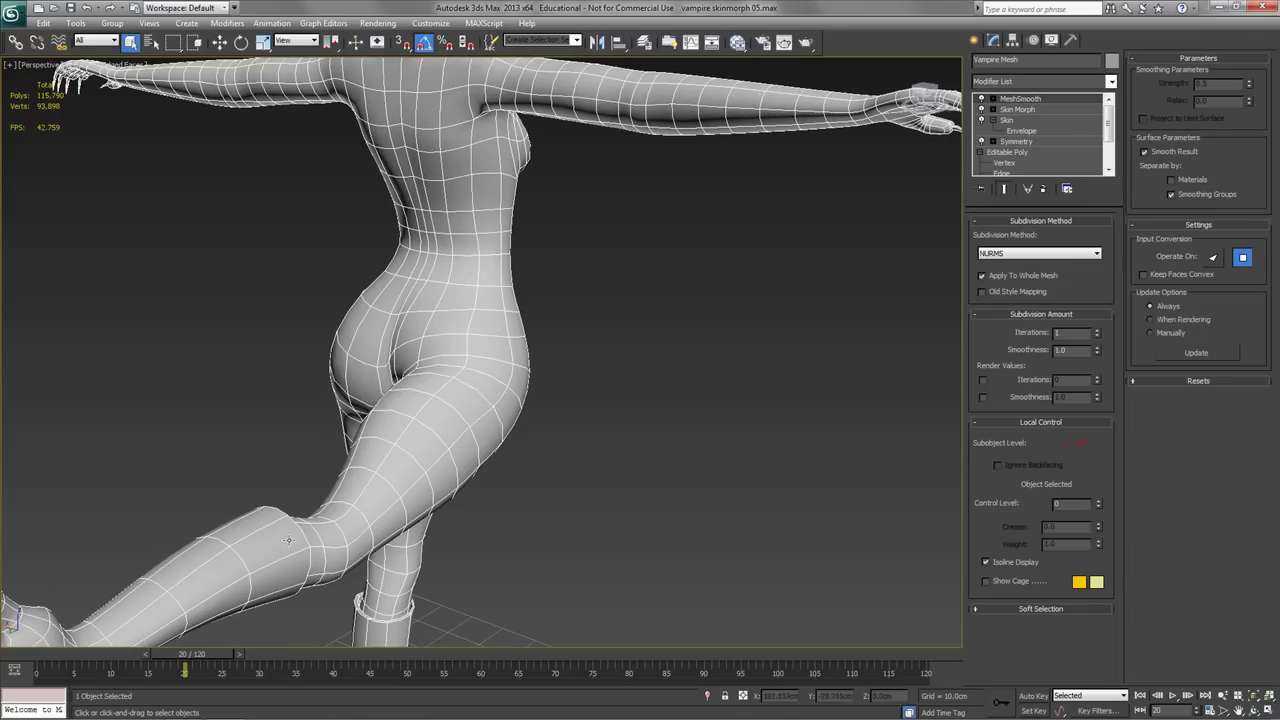
pyautogui.moveTo(223, 655); pyautogui.dragTo(298, 654)
pyautogui.keyDown('alt'); pyautogui.moveTo(660, 453); pyautogui.dragTo(754, 376, button='middle'); pyautogui.keyUp('alt')
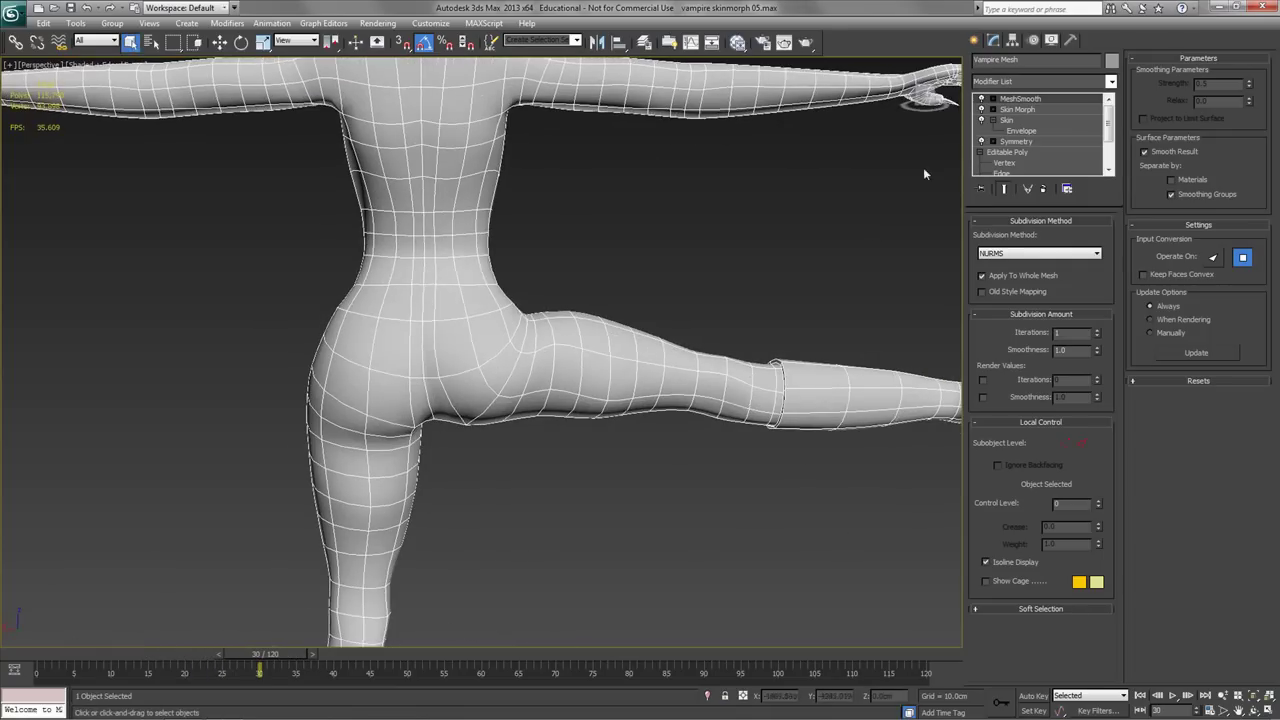
pyautogui.click(980, 110)
pyautogui.click(980, 110)
pyautogui.moveTo(592, 428); pyautogui.dragTo(400, 486, button='middle')
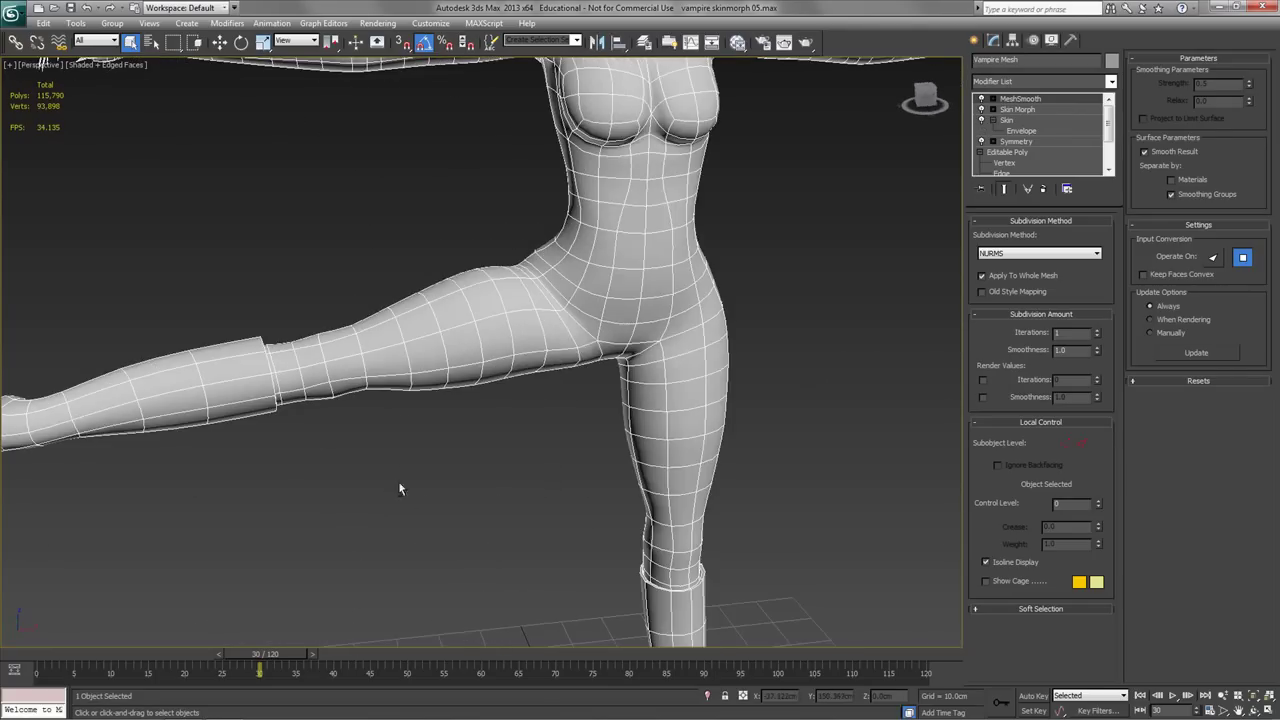
pyautogui.scroll(-5, 551, 490)
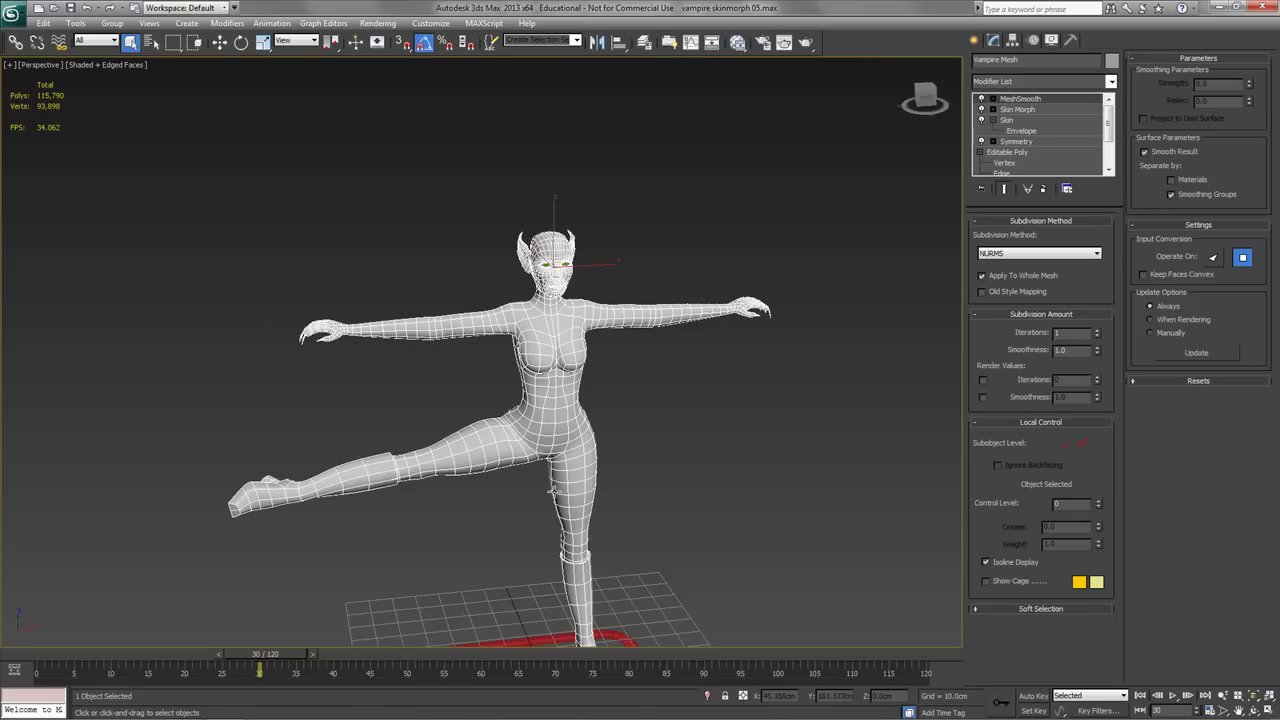